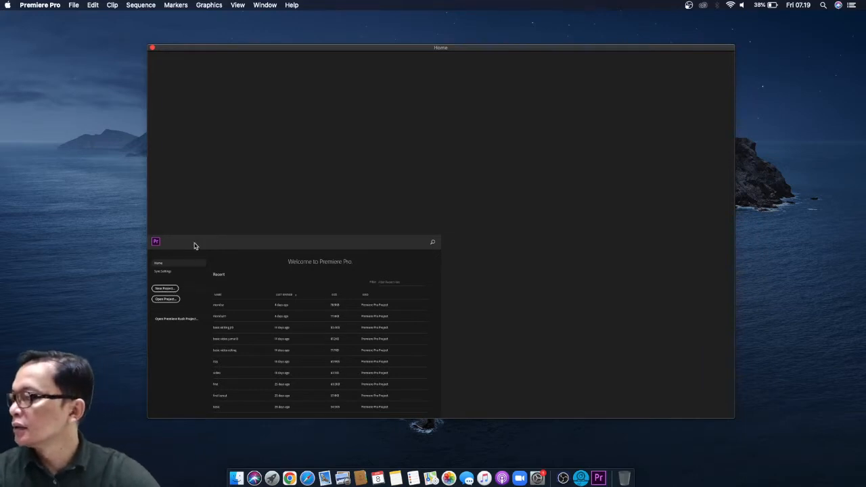
- Create a new project named "basic edit" in the videokelas3 folder on the Desktop
click(76, 7)
mouse_move(81, 17)
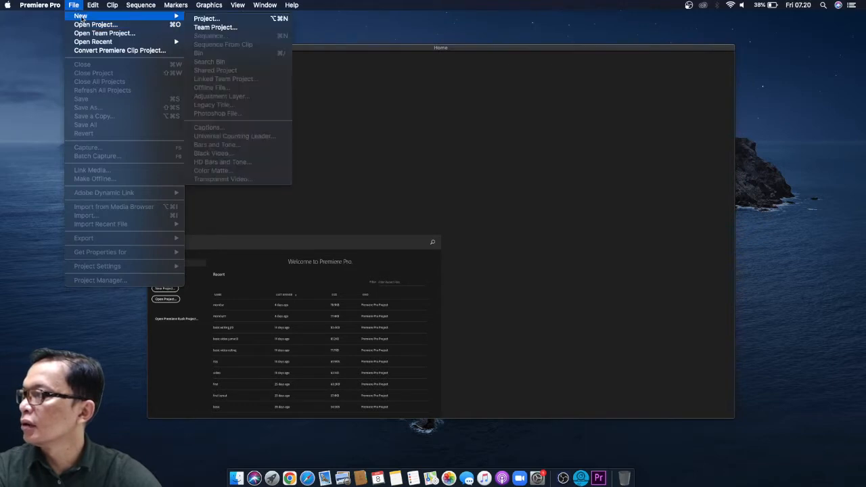
click(227, 19)
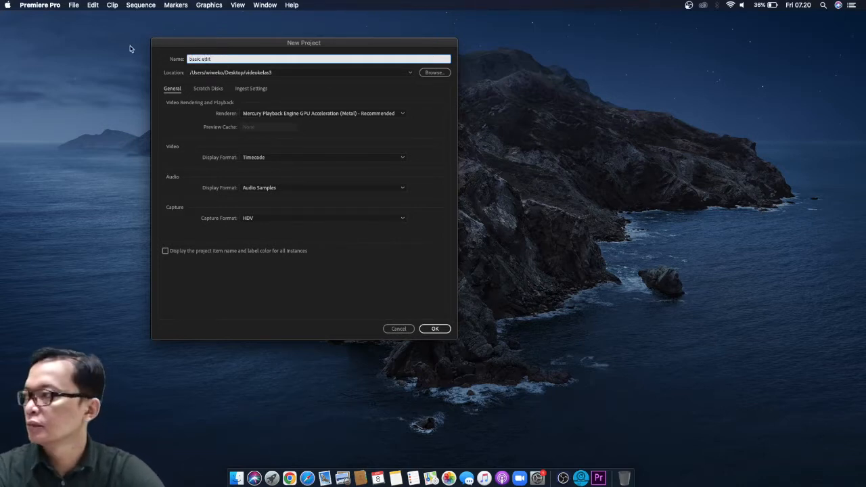
click(437, 329)
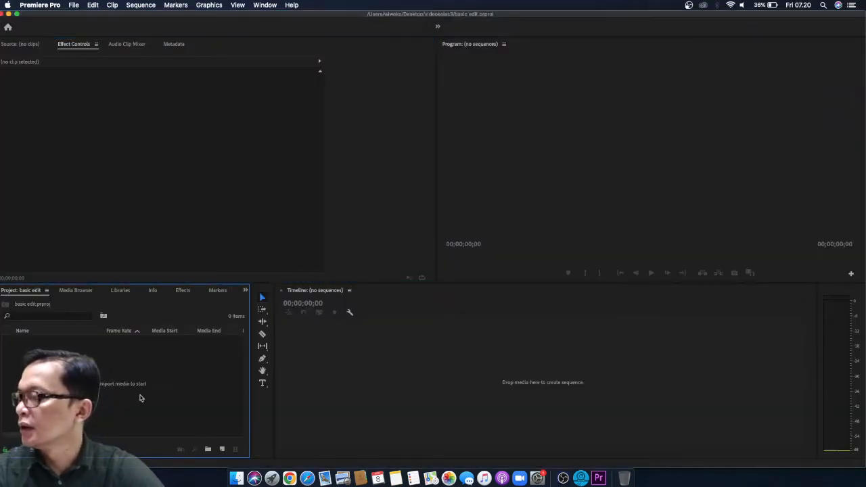
- Import the ITZY H&M .mp4 video from the viviene folder on the Desktop into the project
click(79, 233)
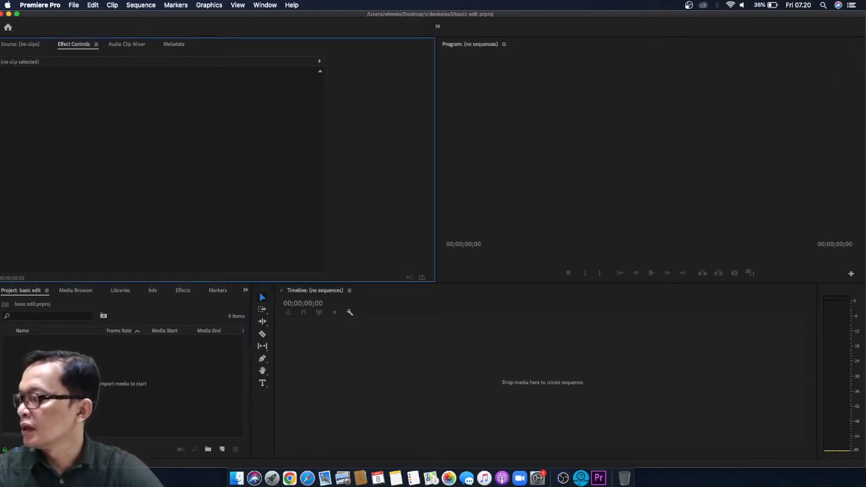
right_click(30, 348)
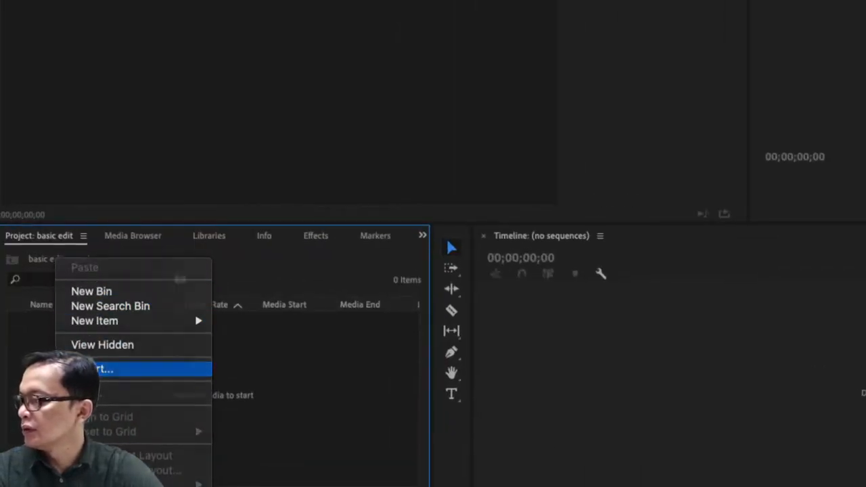
click(102, 369)
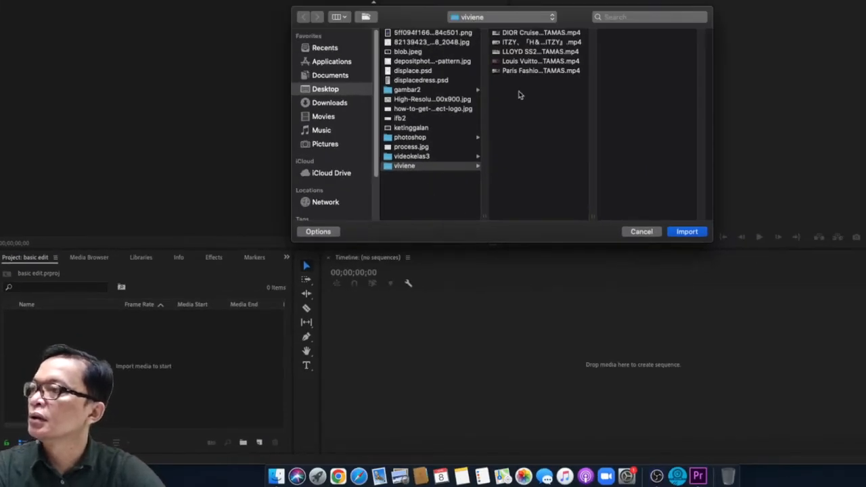
click(526, 43)
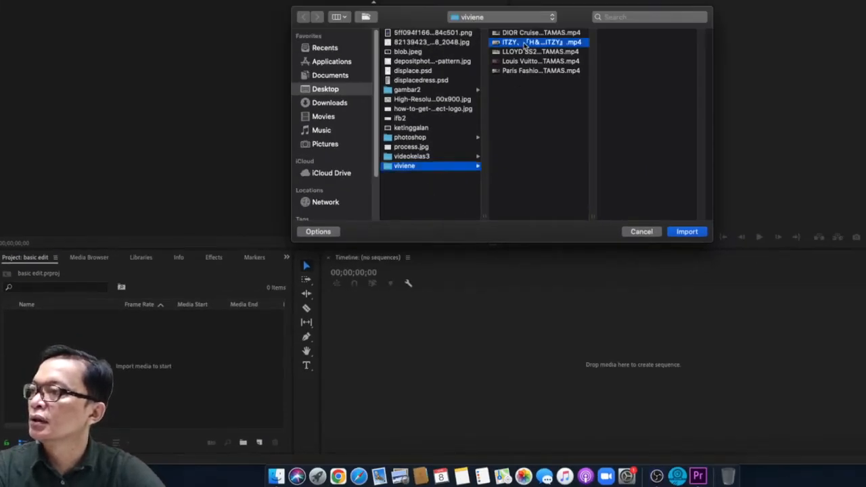
click(687, 232)
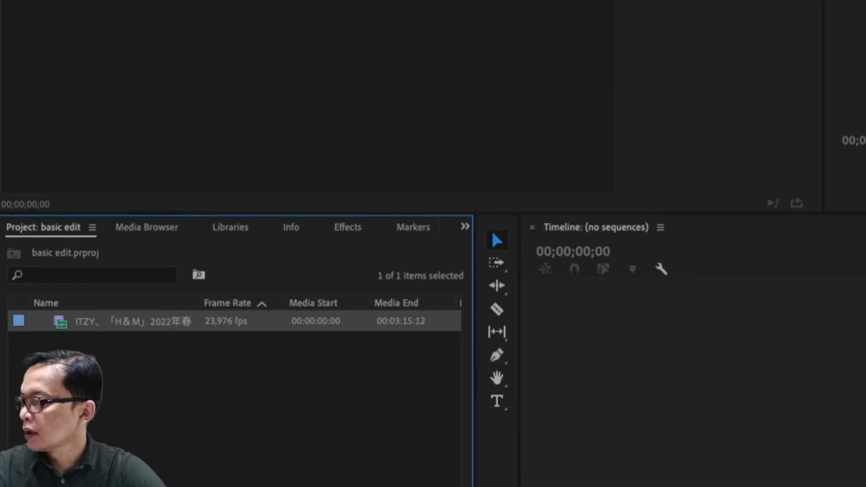
- Create a new sequence from the Digital SLR 1080p preset DSLR 1080p24, keeping the default name Sequence 01
right_click(31, 379)
click(282, 356)
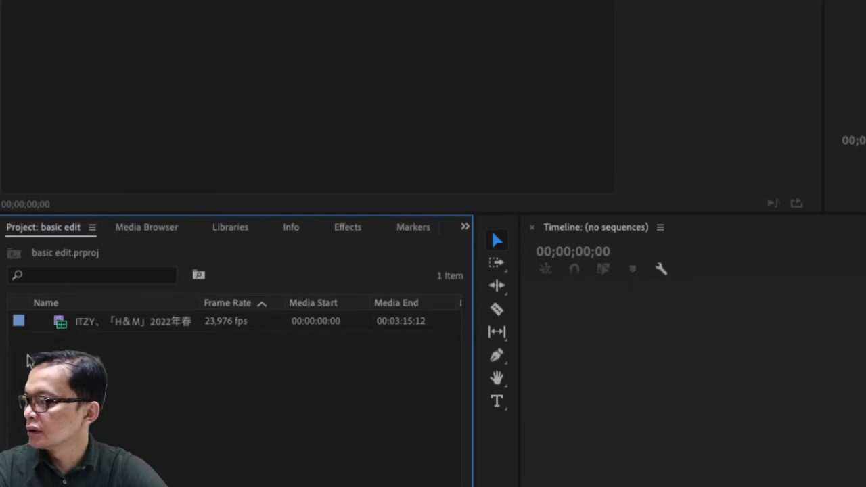
right_click(28, 360)
mouse_move(65, 325)
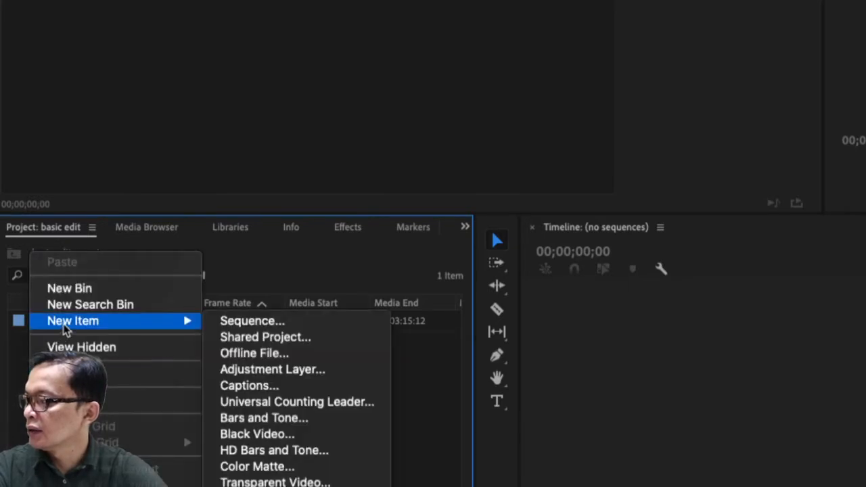
click(215, 323)
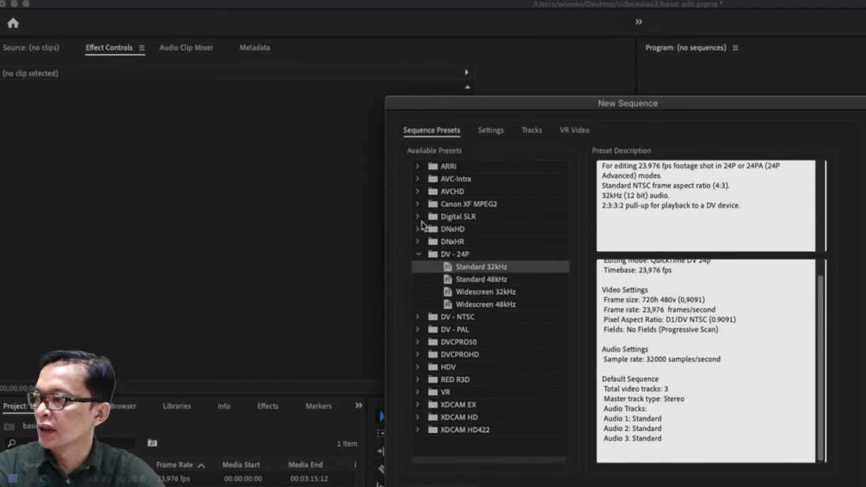
click(416, 218)
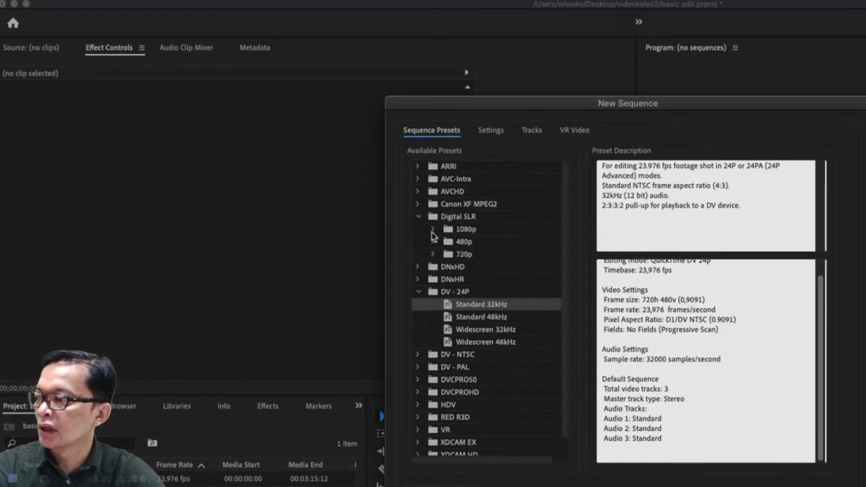
click(434, 230)
click(493, 243)
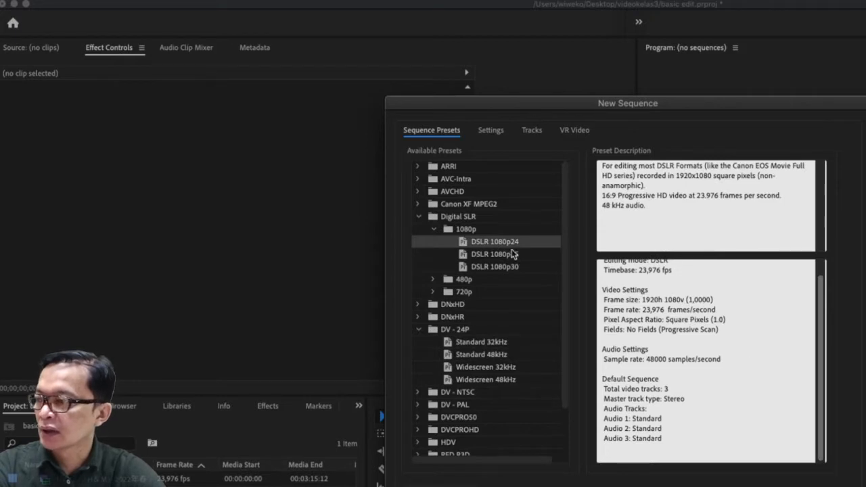
drag(473, 104, 384, 53)
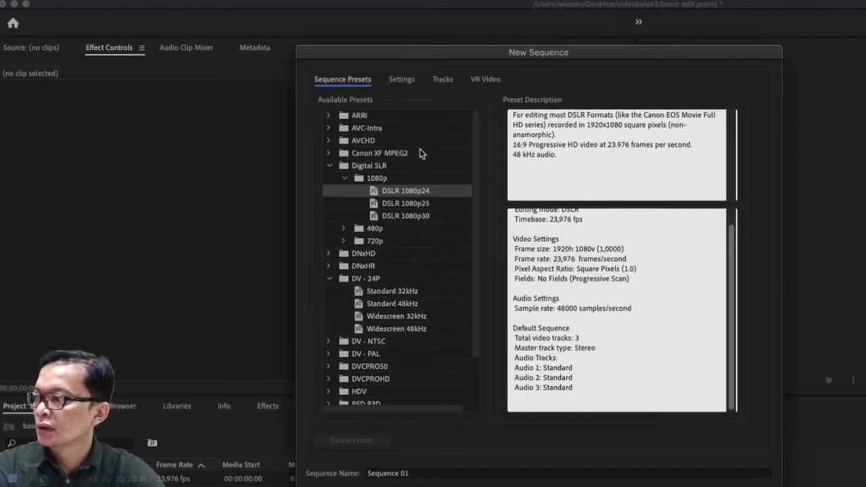
scroll(435, 189, down, 3)
scroll(435, 186, up, 3)
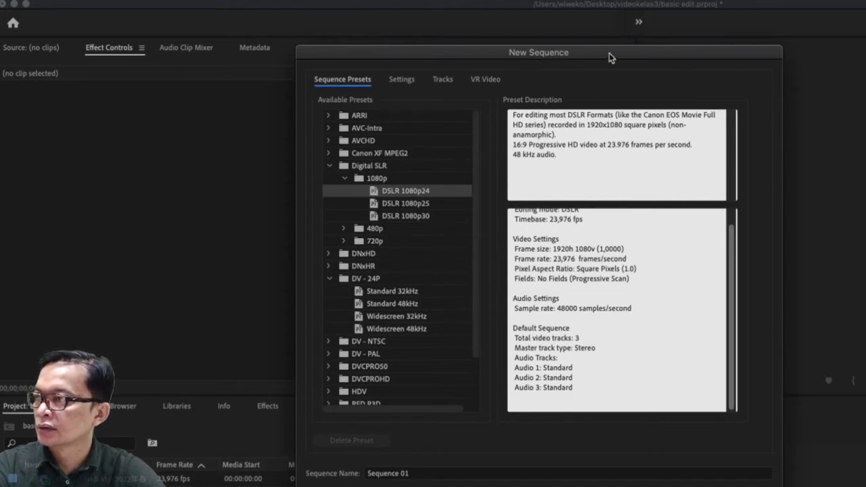
drag(610, 53, 540, 3)
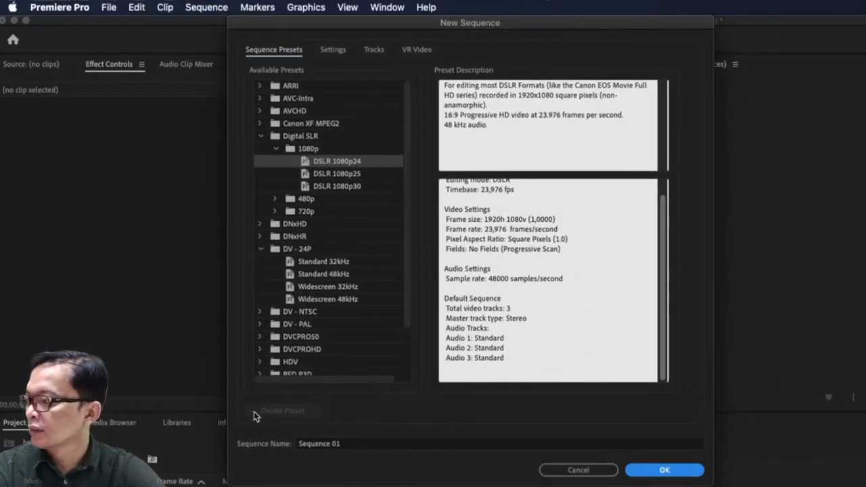
key(Return)
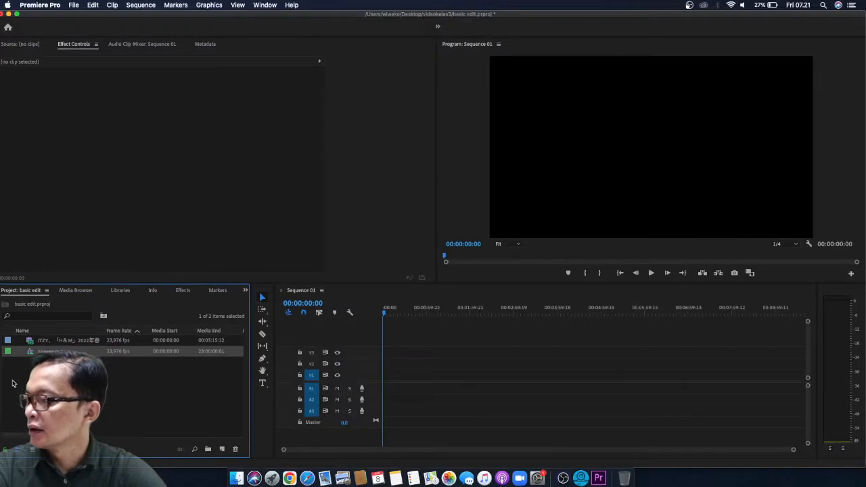
- Examine the properties of the imported ITZY clip and of Sequence 01 to compare frame size, frame rate and audio format
click(58, 341)
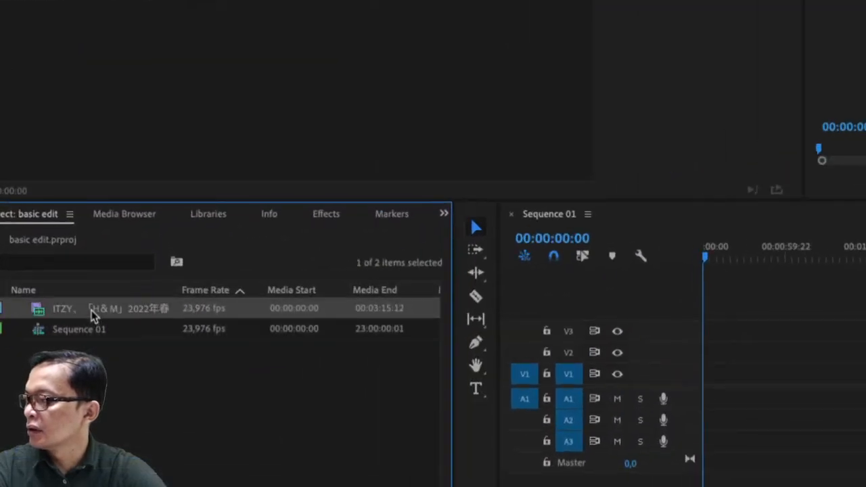
right_click(94, 315)
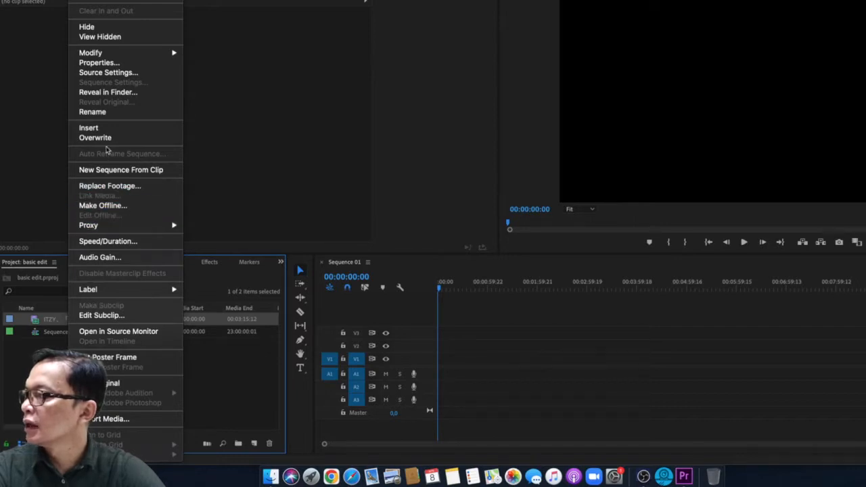
click(98, 63)
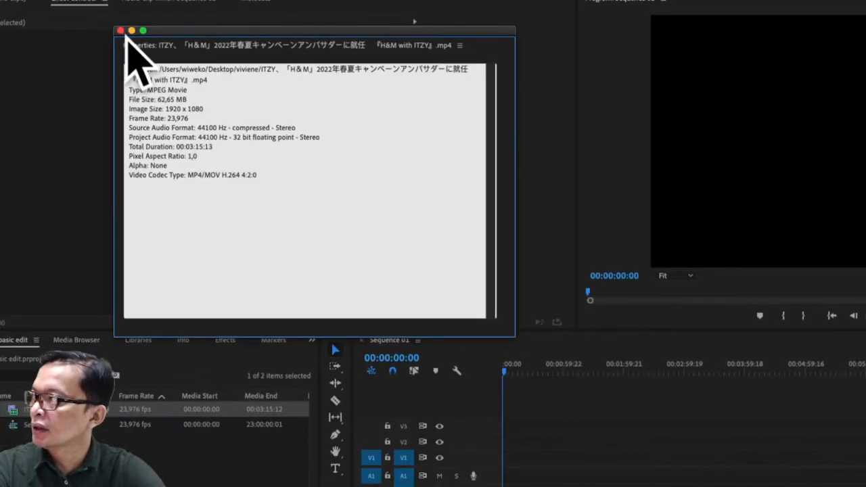
click(121, 30)
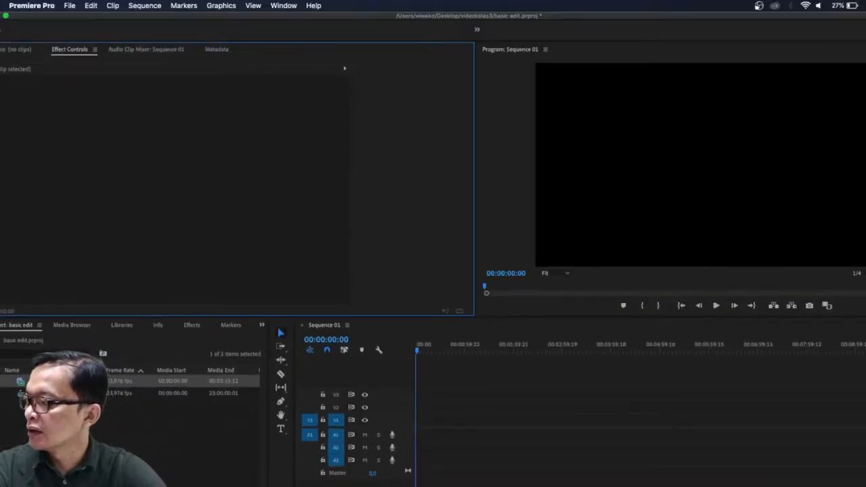
click(40, 394)
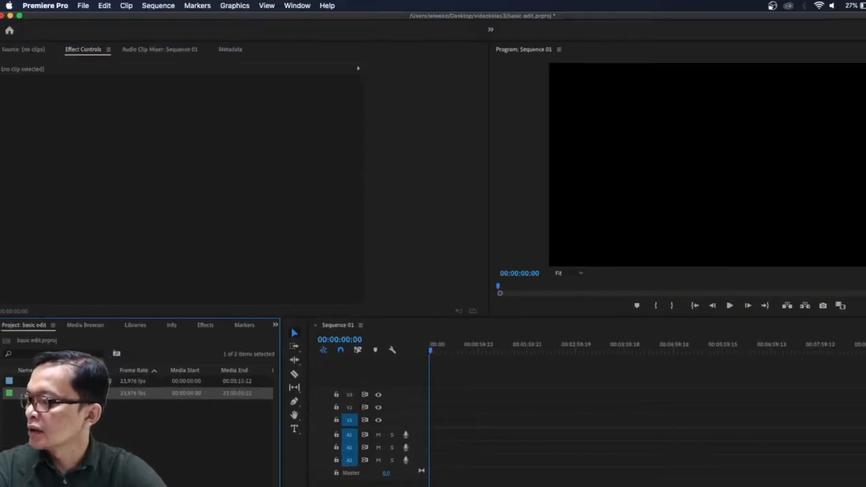
right_click(49, 394)
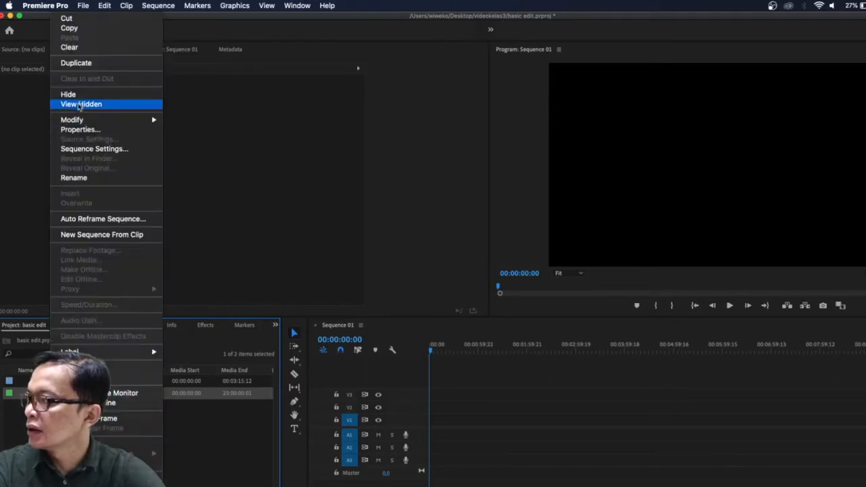
click(114, 130)
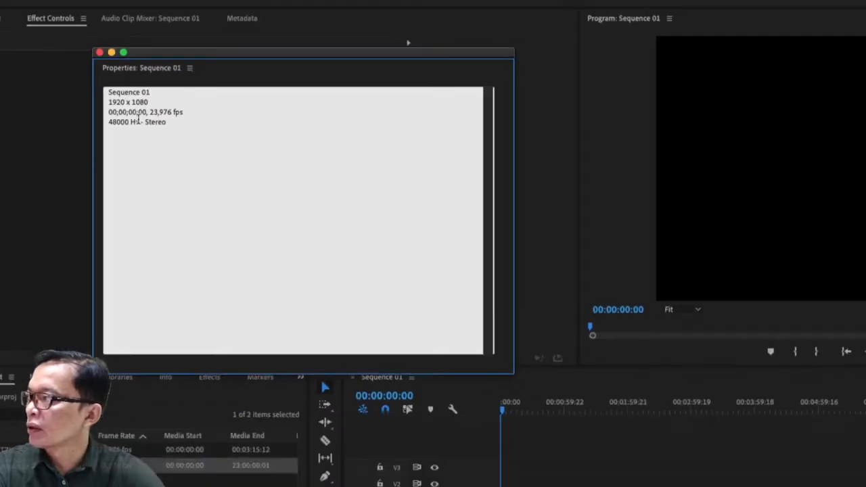
click(100, 53)
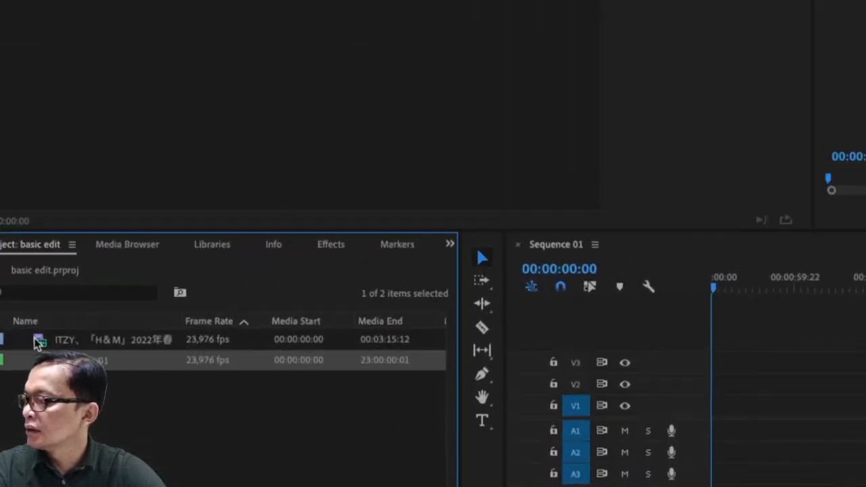
- Open the ITZY clip in the Source Monitor and mark its In point at 00:00:06:02
double_click(39, 342)
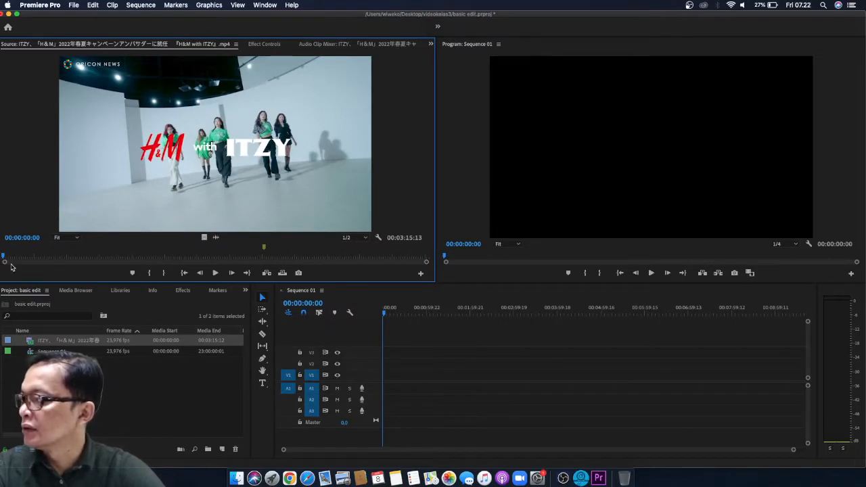
drag(3, 258, 35, 265)
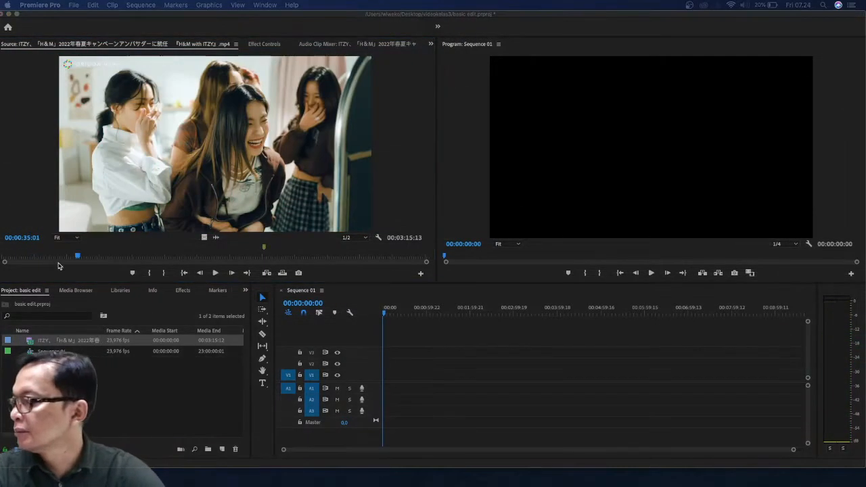
click(78, 257)
drag(78, 257, 53, 257)
mouse_move(426, 261)
mouse_down()
mouse_move(38, 258)
mouse_move(6, 268)
mouse_move(104, 258)
mouse_up()
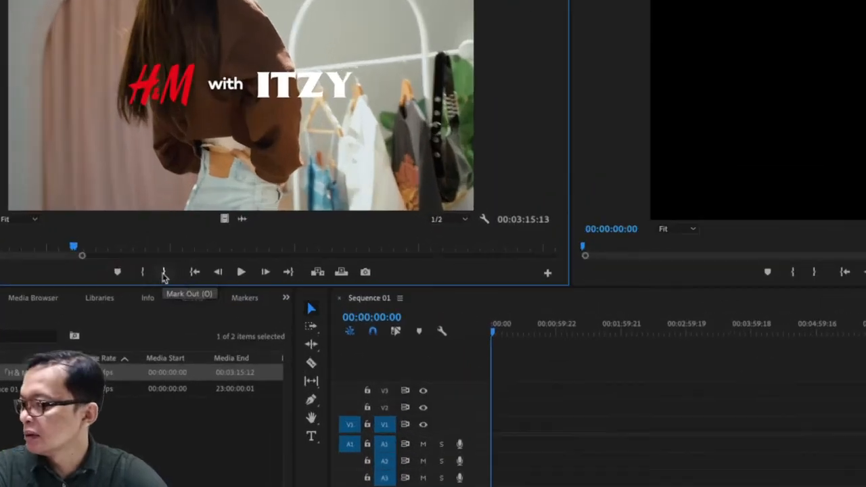
click(143, 272)
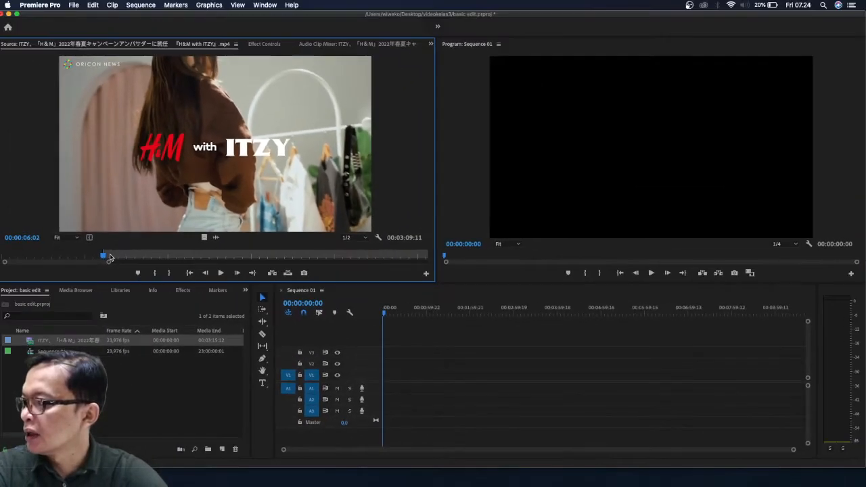
- Review the ITZY clip in the Source Monitor and mark In at 00:00:27:03 and Out at 00:00:41:23
click(220, 273)
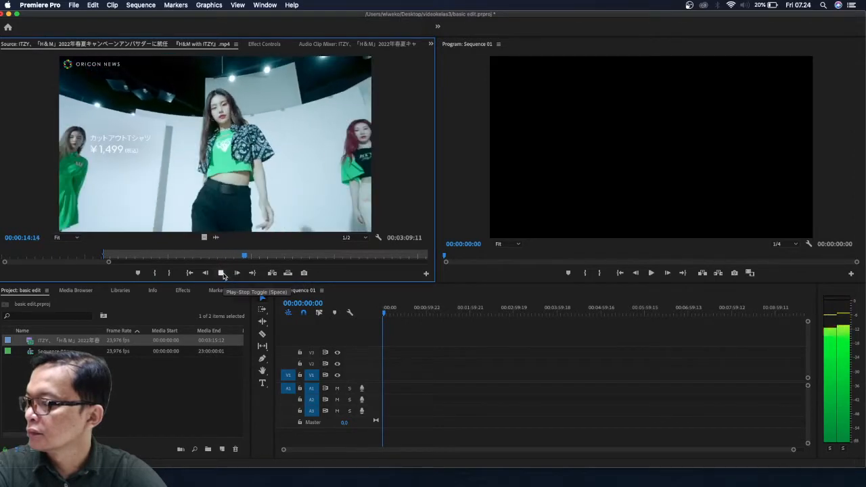
click(223, 274)
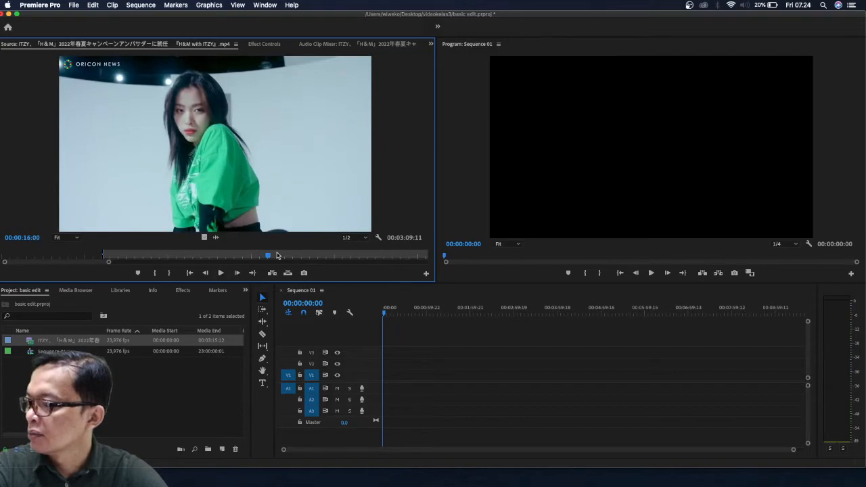
drag(270, 259, 329, 258)
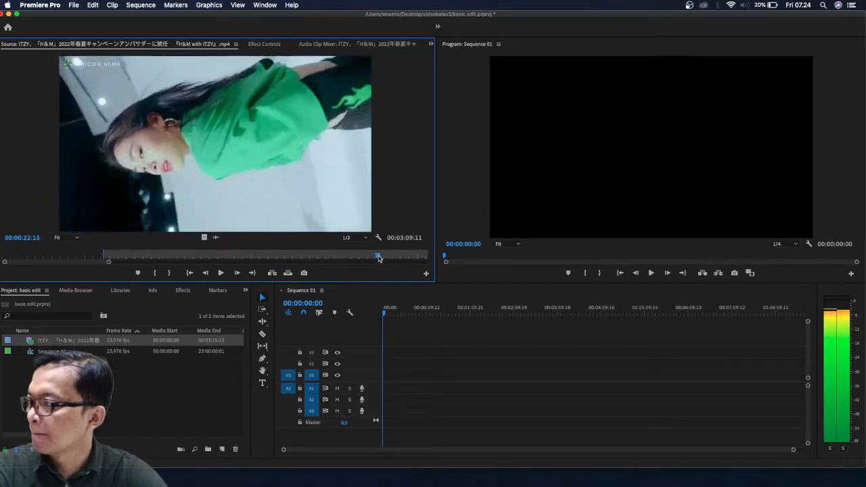
drag(404, 259, 433, 261)
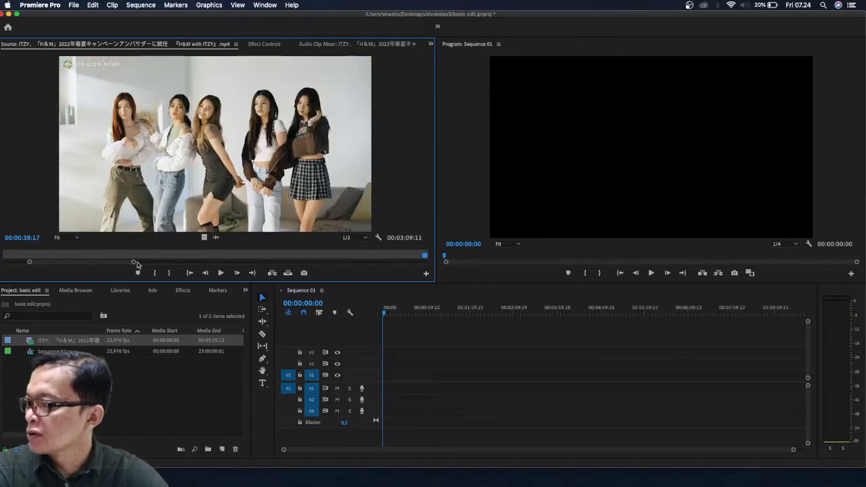
drag(134, 263, 190, 265)
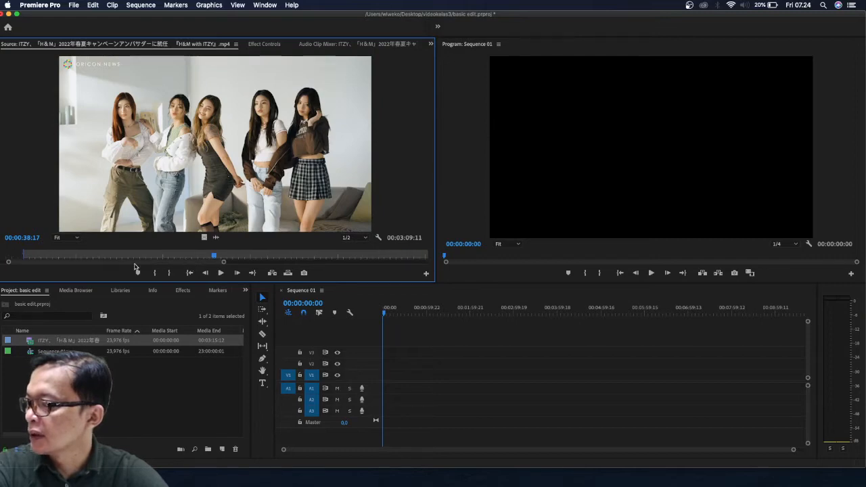
mouse_move(134, 263)
mouse_down()
mouse_move(184, 264)
mouse_move(170, 268)
mouse_up()
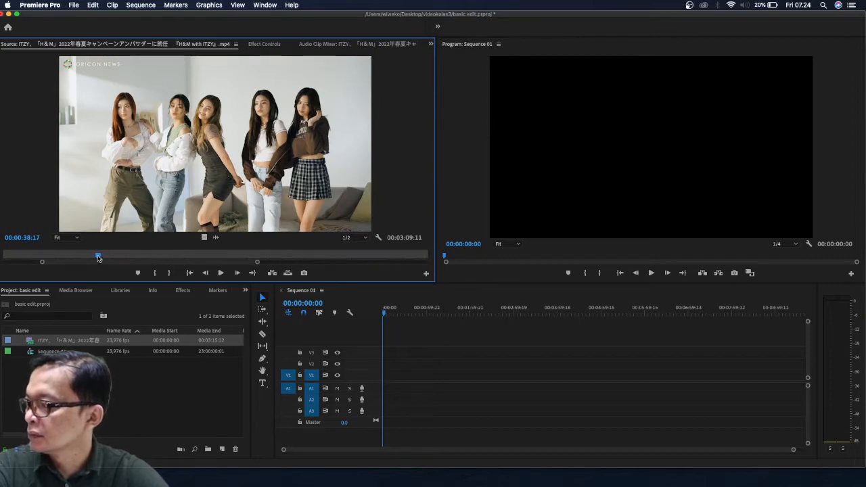
drag(98, 258, 29, 262)
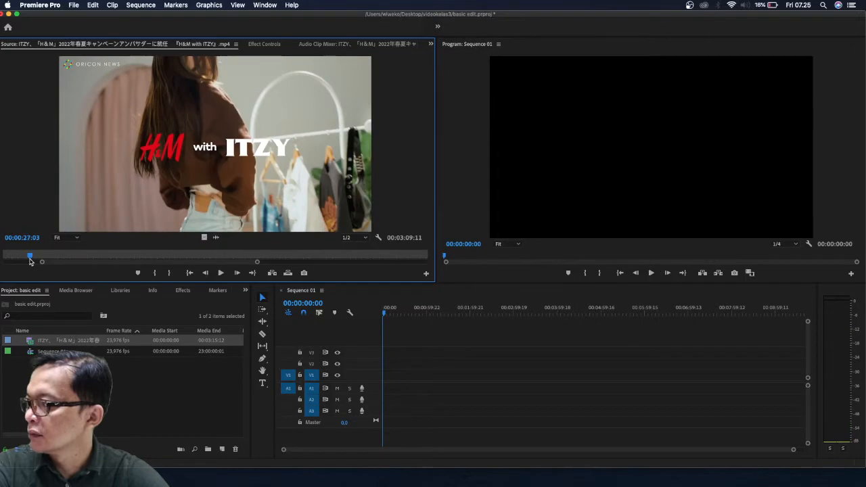
click(155, 273)
drag(43, 259, 120, 263)
click(169, 274)
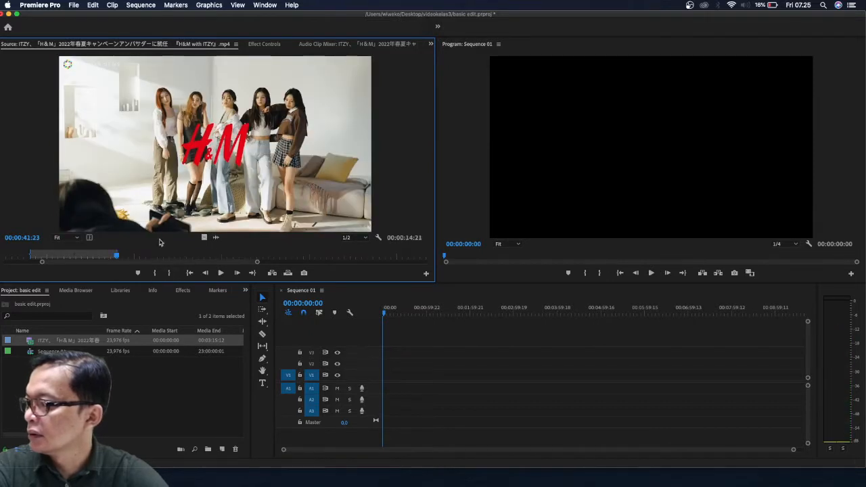
- Place the marked ITZY portion at the start of Sequence 01 on V1 and A1 and play it back
drag(139, 181, 384, 383)
drag(788, 450, 334, 450)
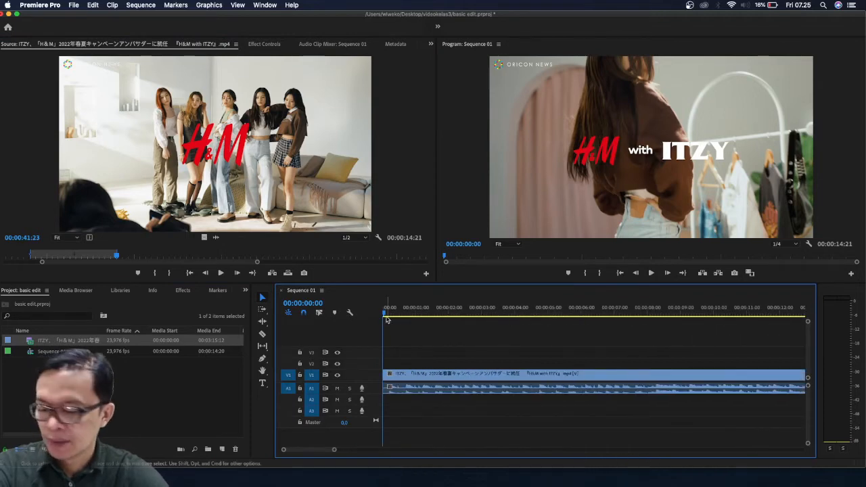
key(space)
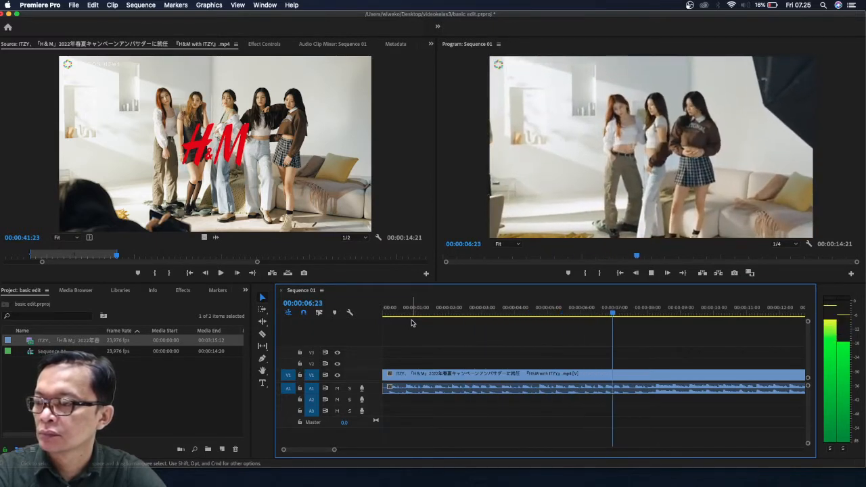
key(space)
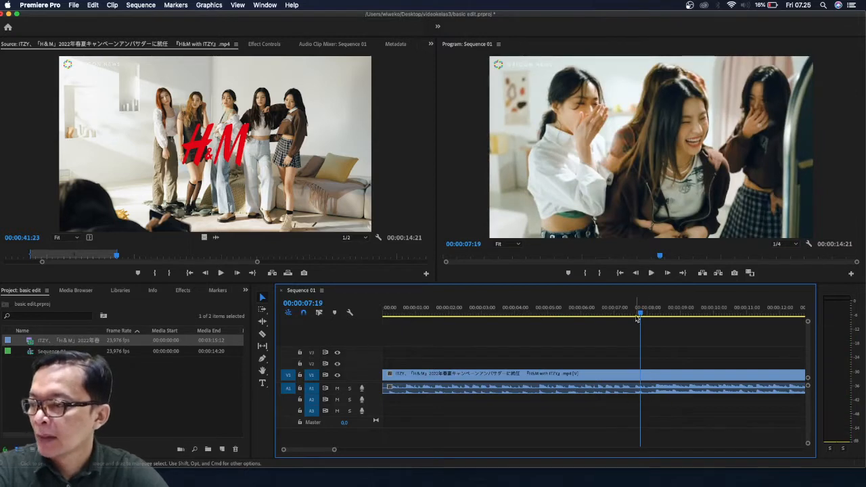
drag(640, 313, 360, 371)
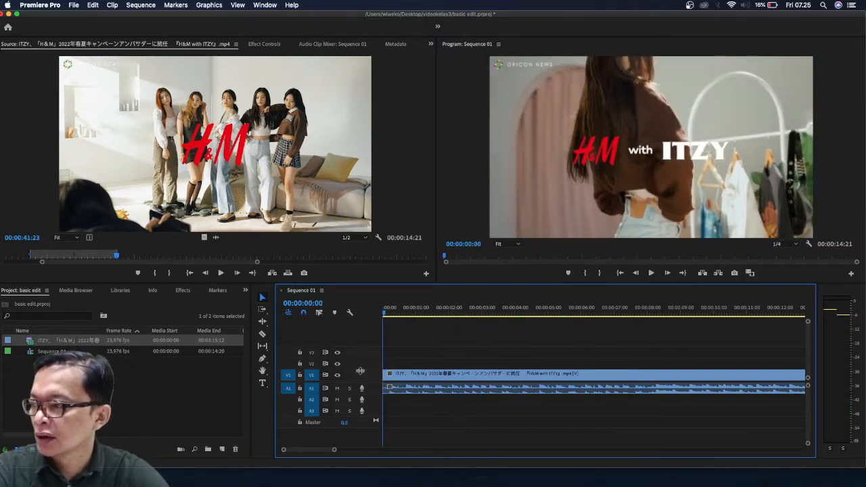
- Delete only the clip's video part from V1, keep its audio on A1, and play back the sequence from the start
click(492, 394)
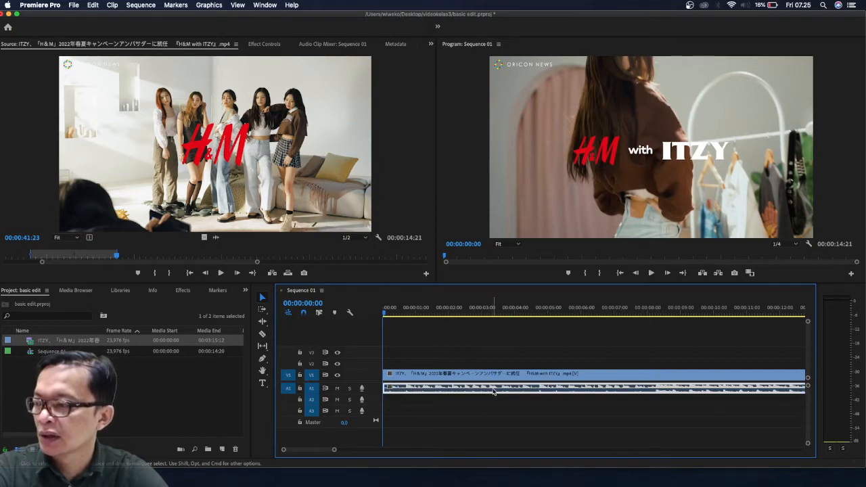
right_click(494, 392)
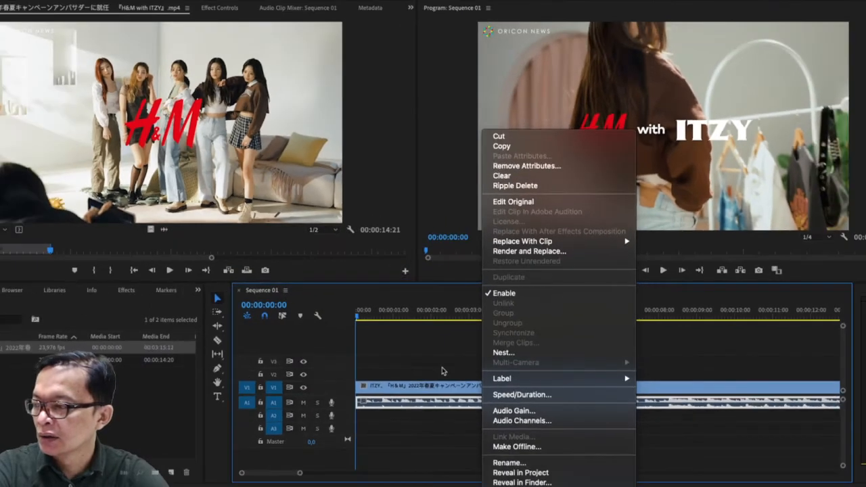
click(434, 368)
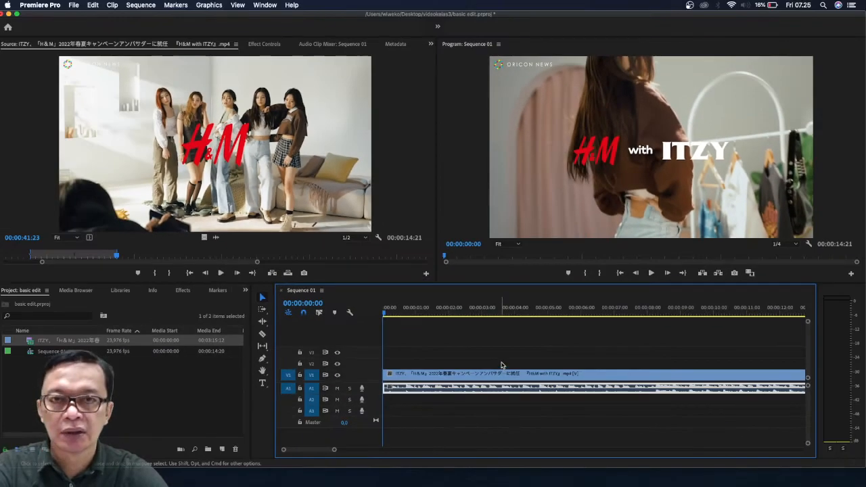
click(514, 376)
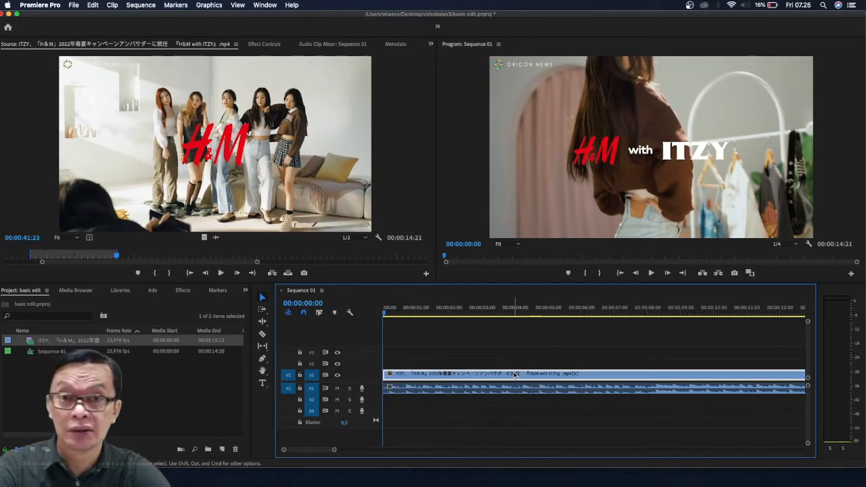
key(Delete)
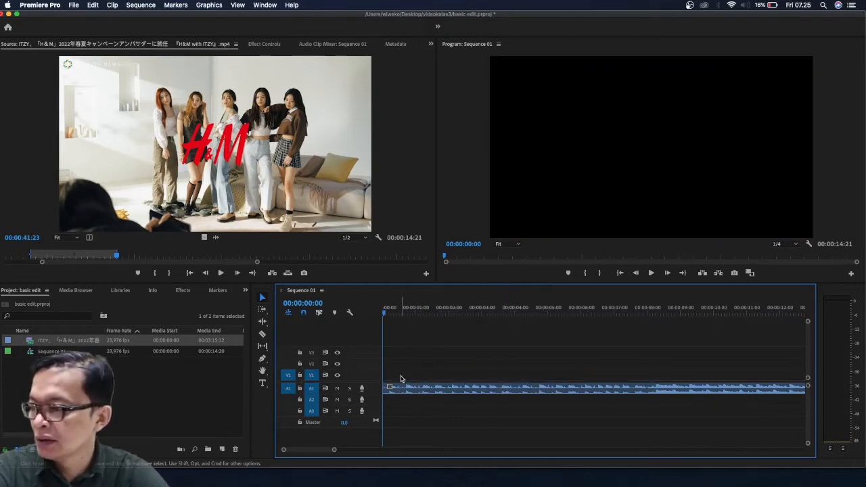
key(space)
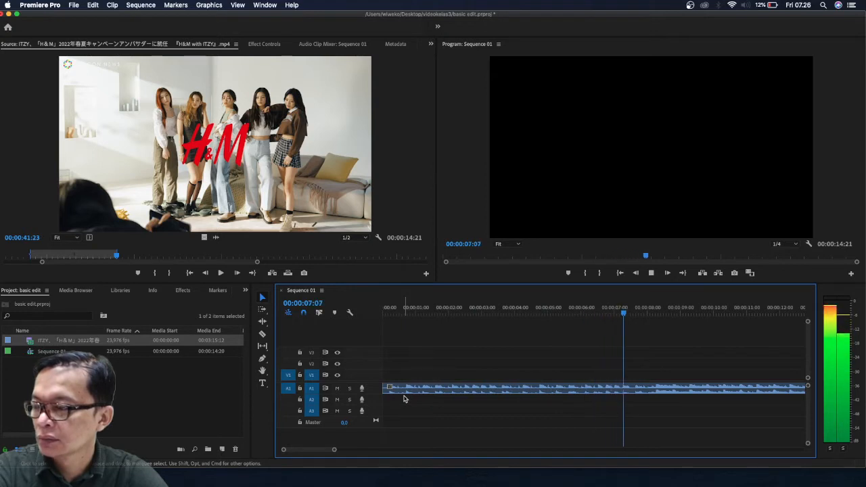
key(space)
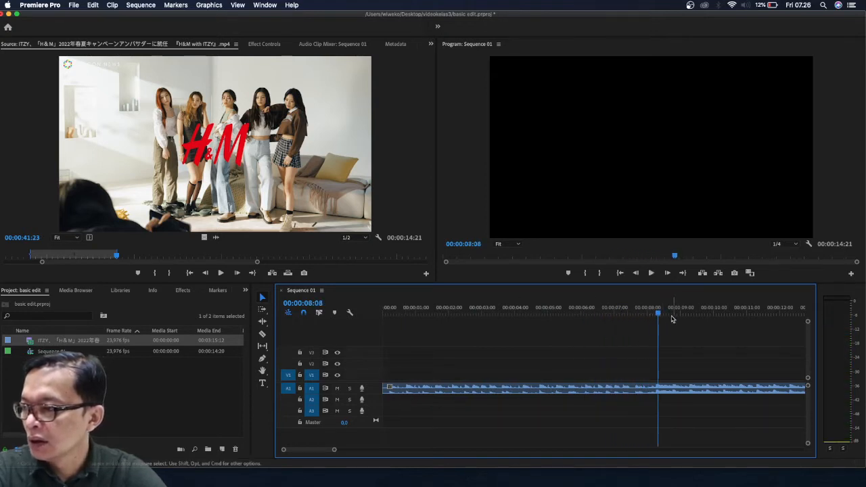
drag(659, 313, 338, 363)
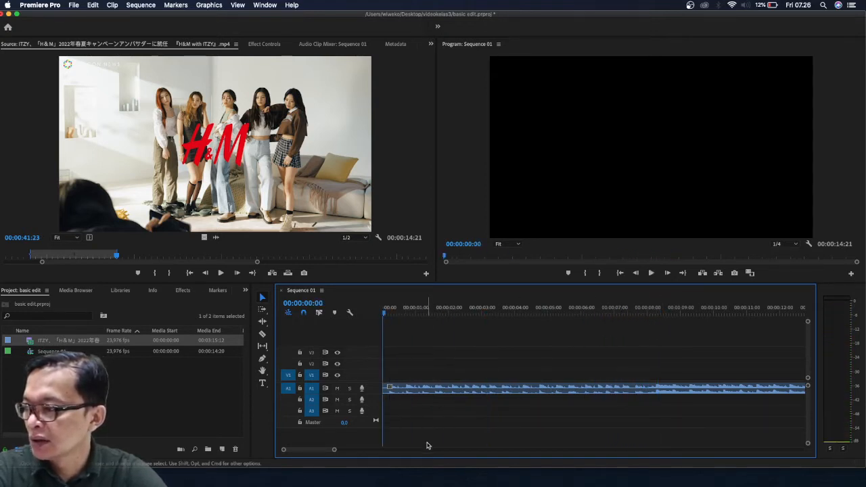
- Split the audio clip on A1 at 00:00:04:05 with the Razor tool and return to the Selection tool
key(space)
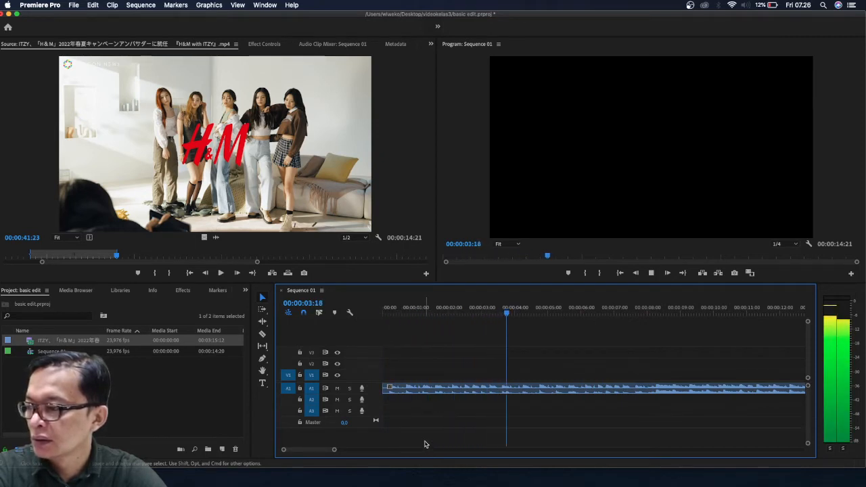
key(space)
click(521, 315)
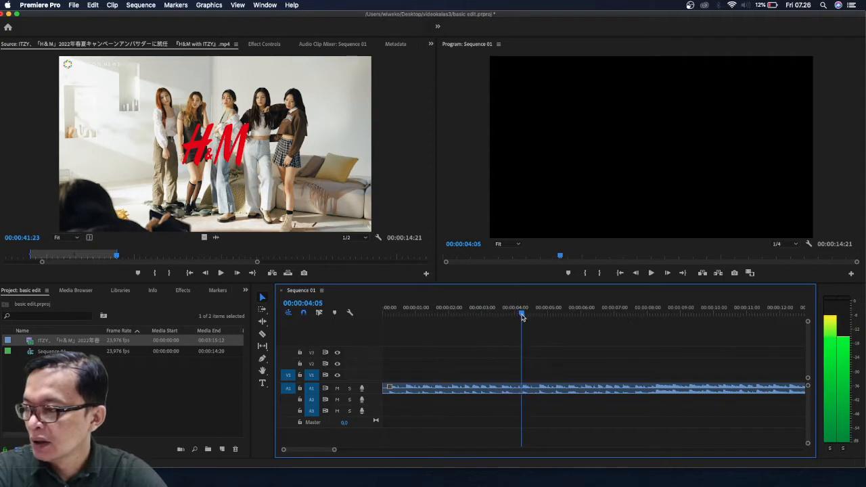
drag(522, 315, 522, 313)
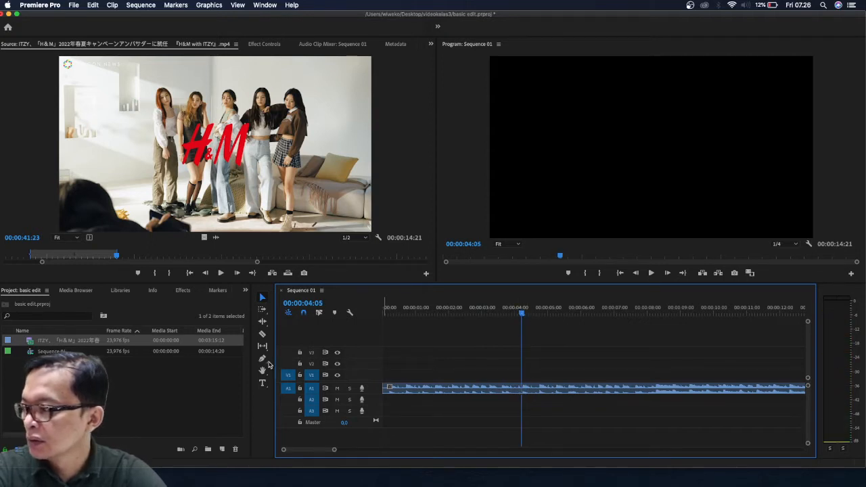
click(262, 334)
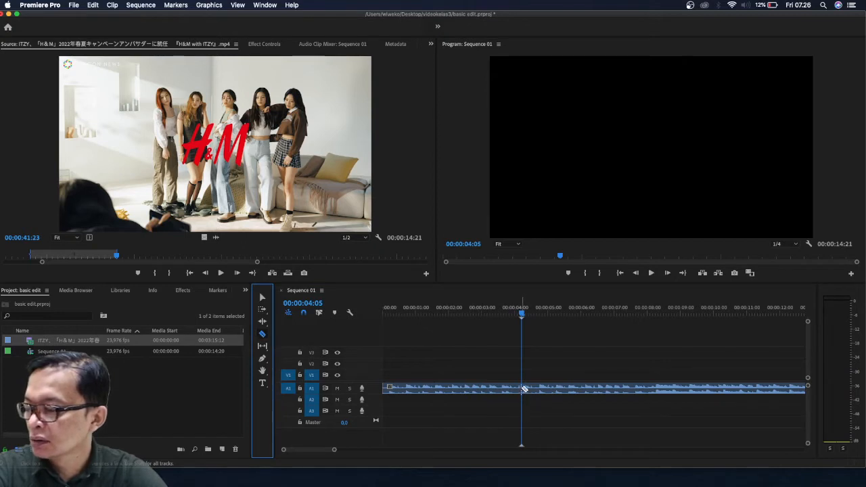
click(525, 389)
click(263, 297)
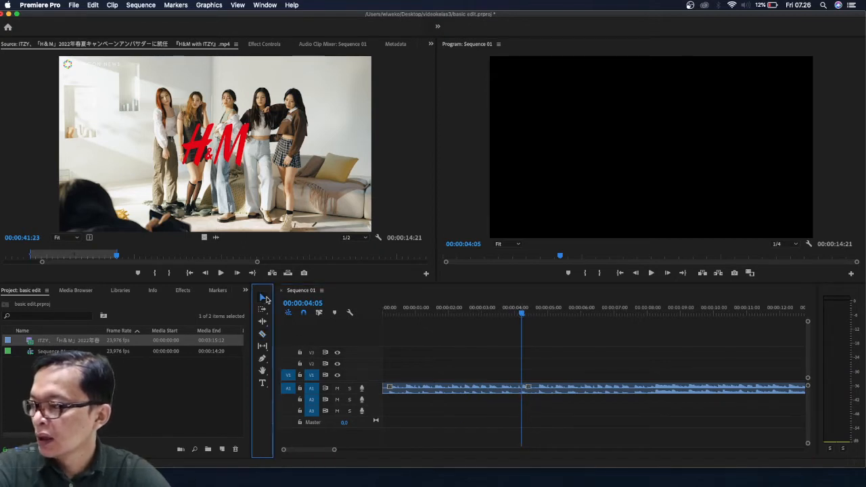
- Move the second audio piece to A3 at about 00:00:05:05 and duplicate the first piece onto A2 from 00:00:04:05
click(585, 391)
drag(586, 391, 622, 413)
click(449, 390)
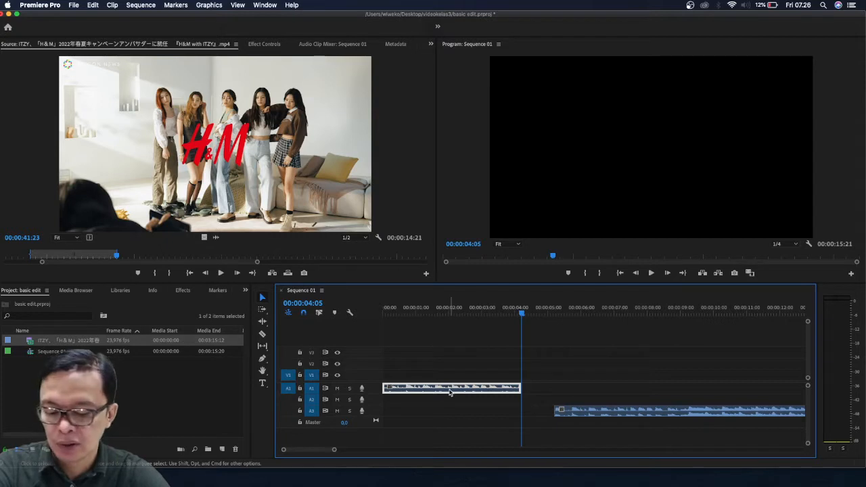
drag(448, 392, 549, 406)
- Play the sequence repeatedly across the 00:00:04:05 cut to check the transition from the A1 piece to its copy on A2
drag(522, 315, 457, 330)
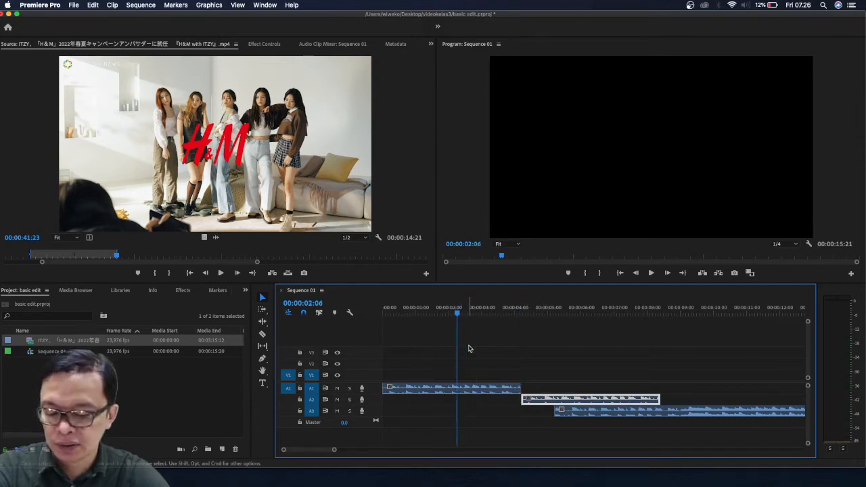
key(space)
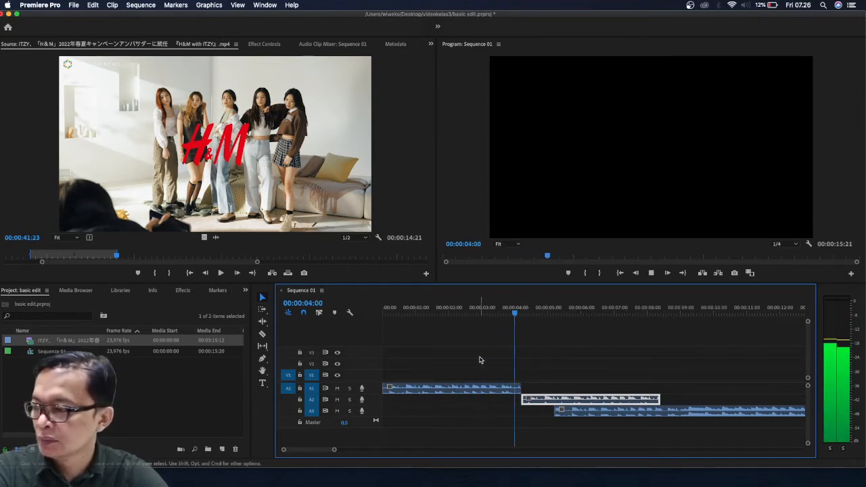
key(space)
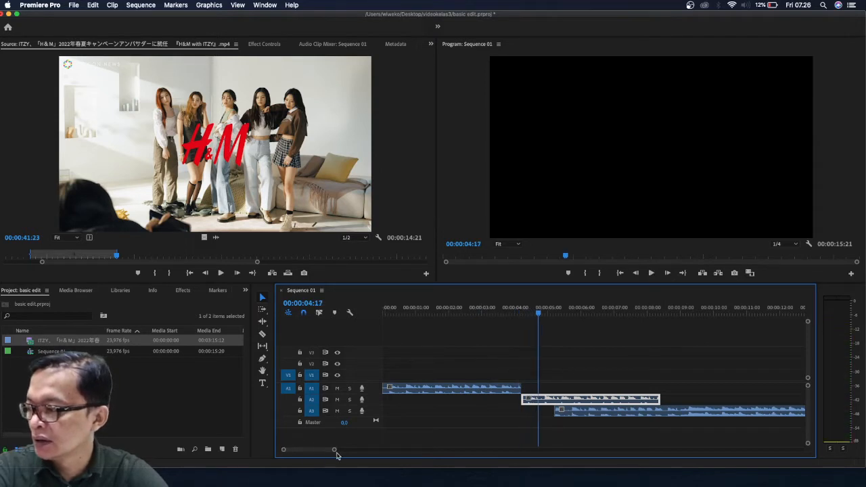
mouse_move(336, 452)
mouse_down()
mouse_move(348, 449)
mouse_move(323, 452)
mouse_up()
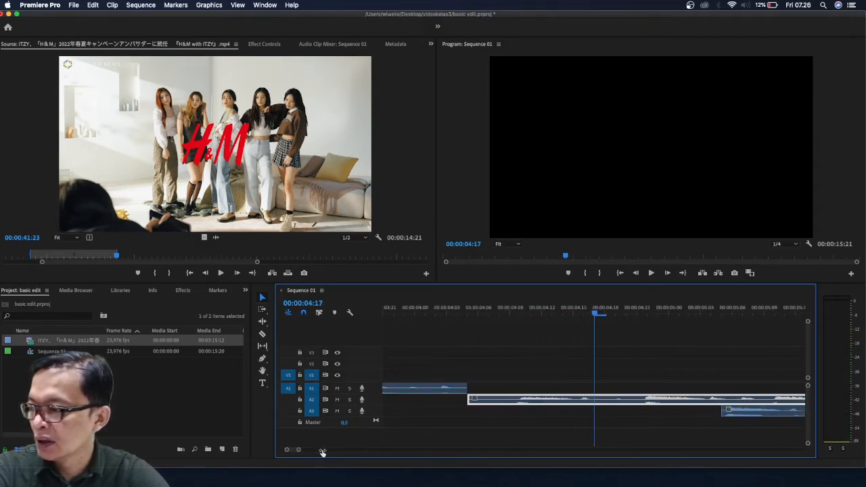
drag(593, 317, 411, 363)
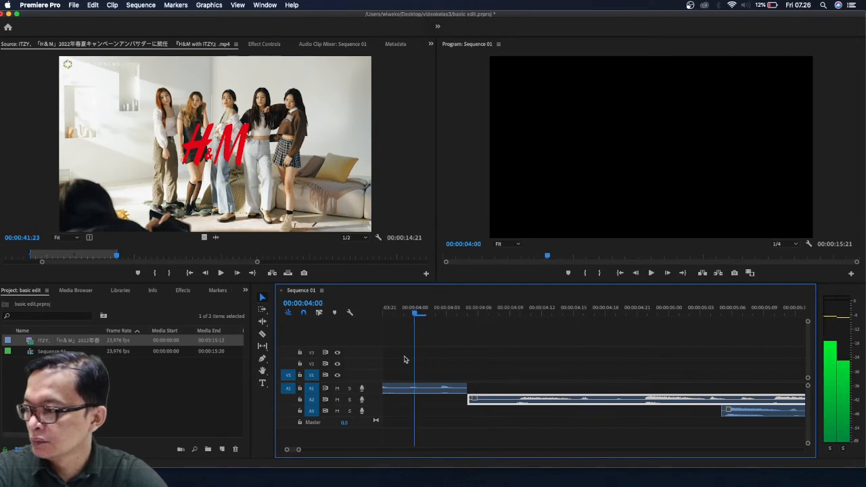
key(space)
key(space)
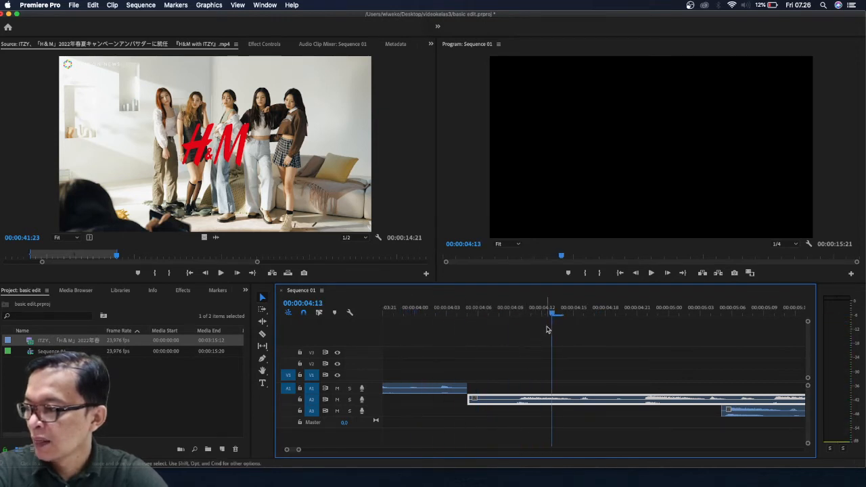
drag(552, 316, 397, 348)
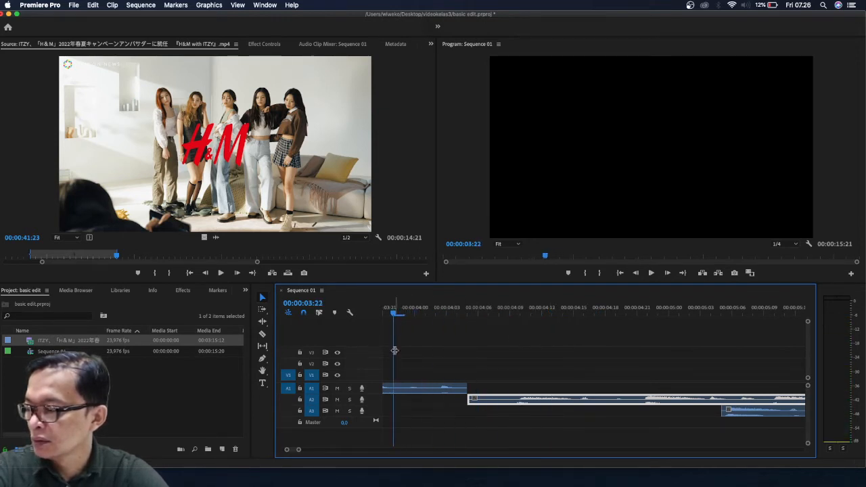
key(space)
key(space)
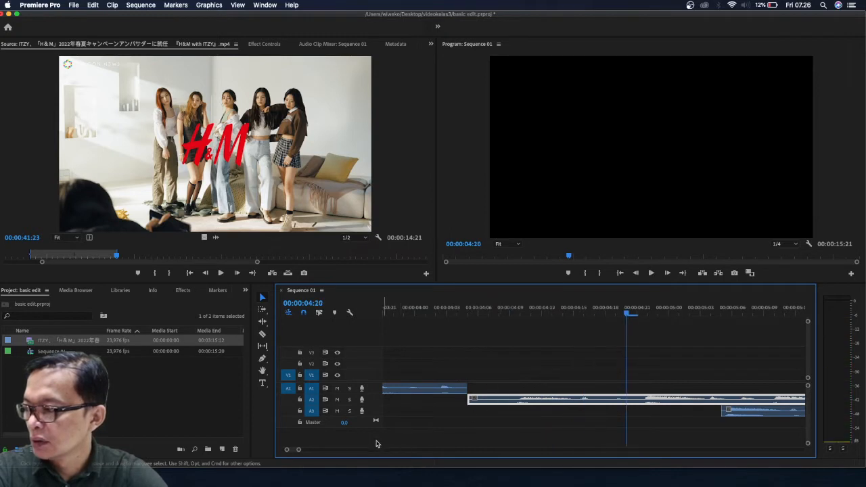
drag(299, 450, 310, 451)
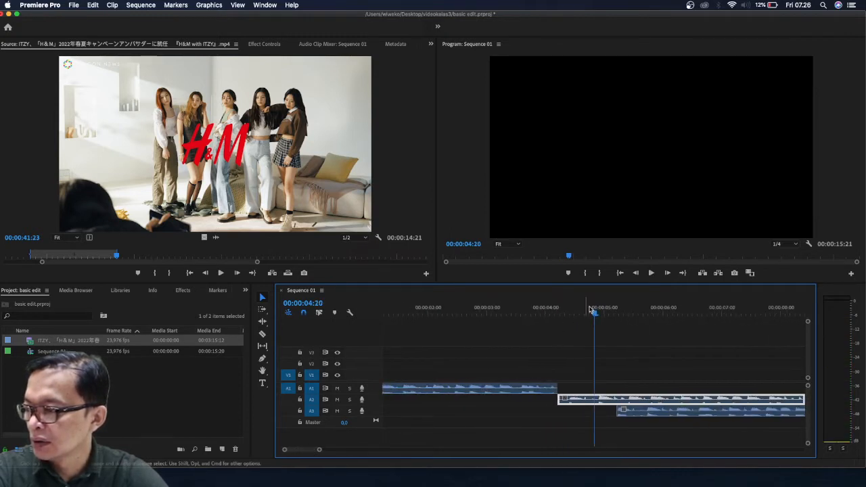
- Replay the sequence from before the cut to about 00:00:04:10 to judge the transition between the A1 and A2 audio
drag(595, 316, 460, 318)
key(space)
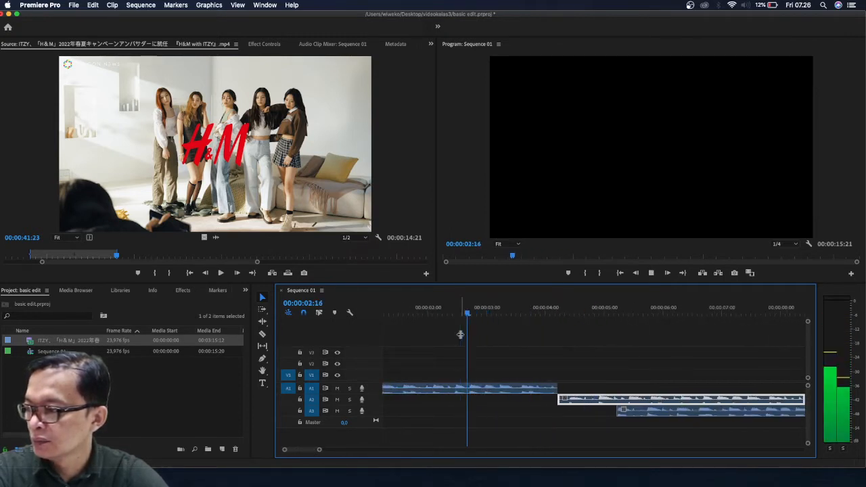
key(space)
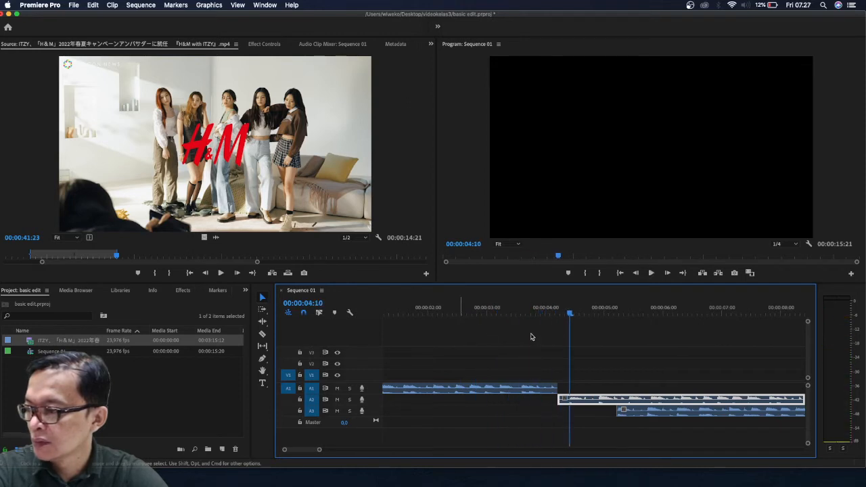
- Cut the A1 audio clip at 00:00:04:02 with the Razor tool and delete the short piece after the cut
drag(569, 316, 552, 323)
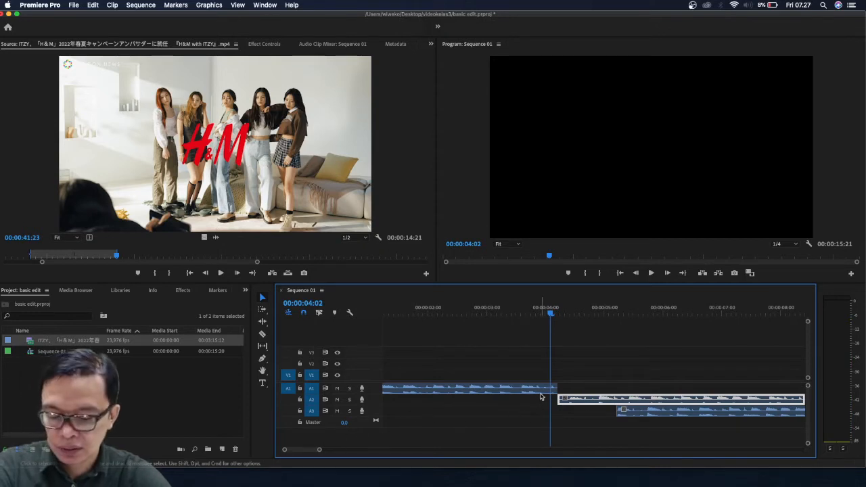
drag(319, 450, 314, 452)
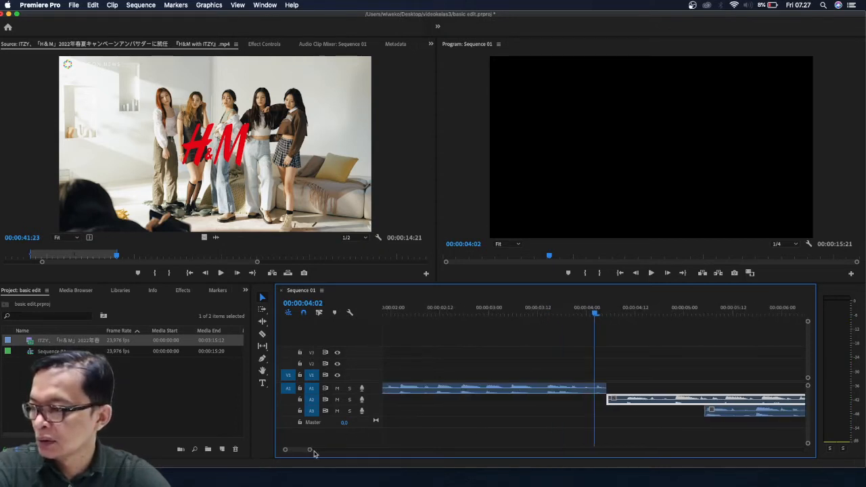
click(263, 335)
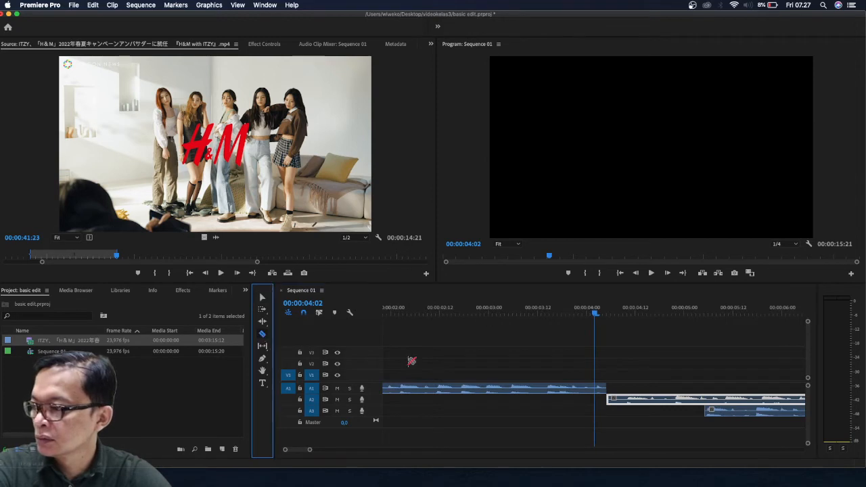
click(595, 389)
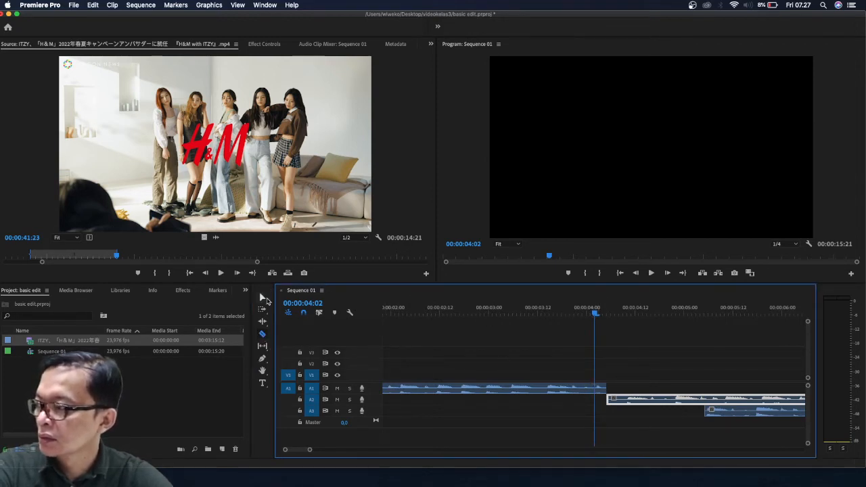
click(264, 298)
click(600, 390)
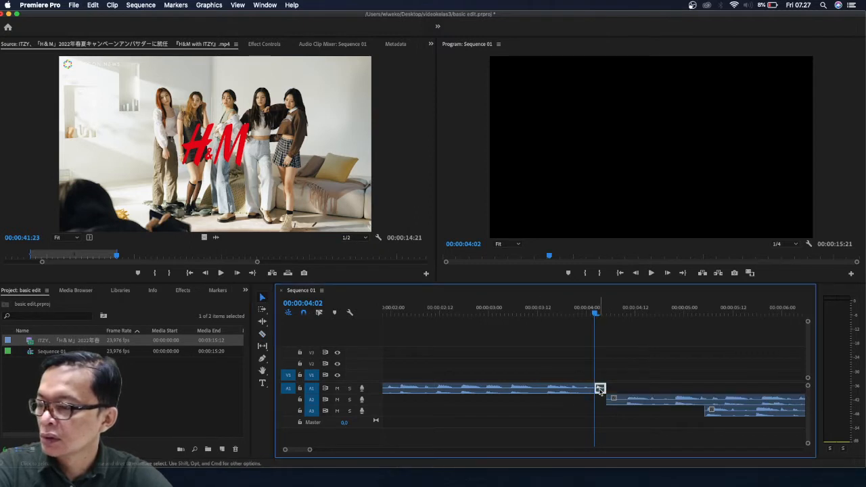
key(Delete)
- Cut off the start of the A2 clip up to 00:00:04:08 and move the remainder against the end of the A1 clip
click(644, 402)
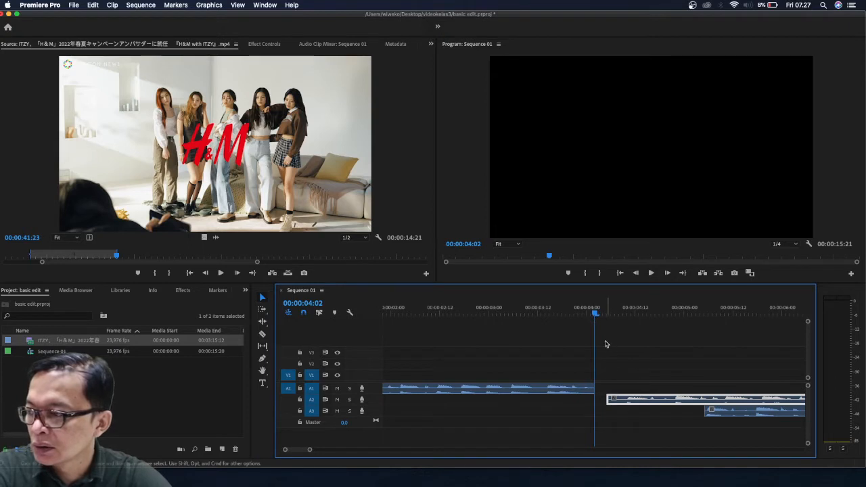
drag(594, 310, 617, 322)
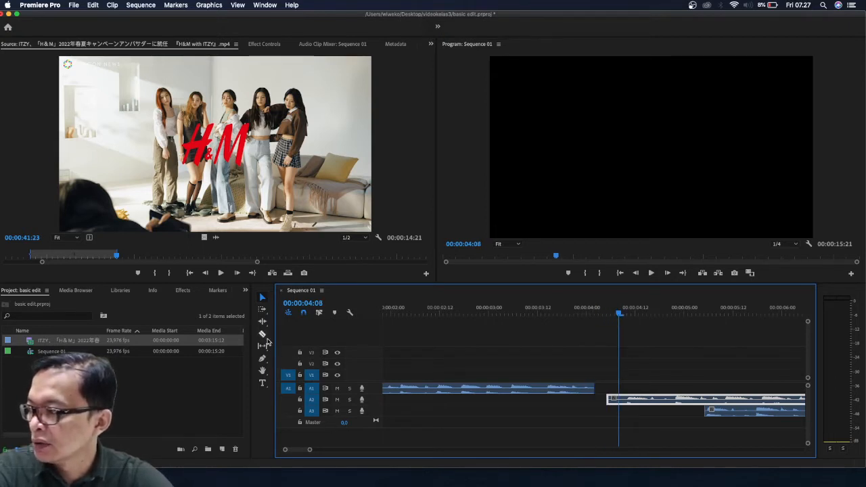
click(262, 334)
click(618, 401)
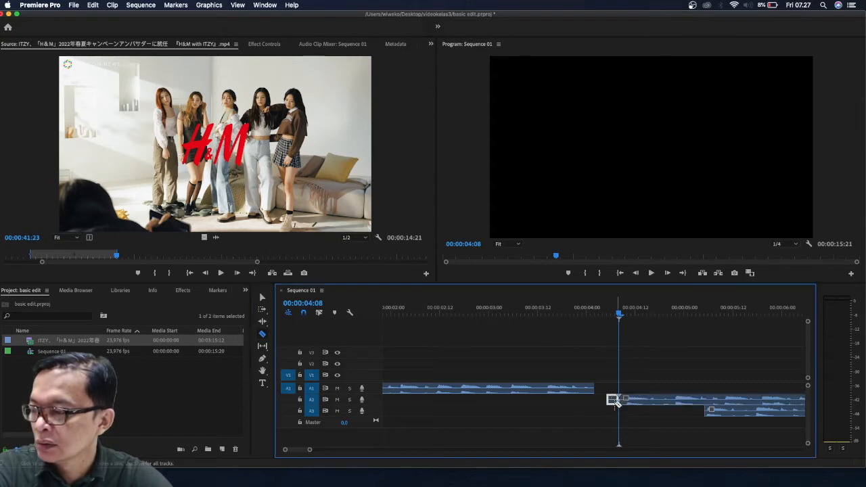
click(263, 299)
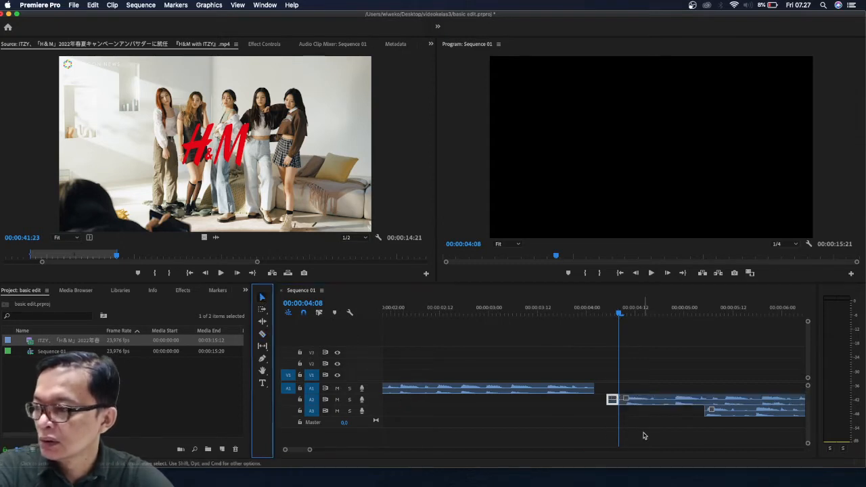
click(613, 402)
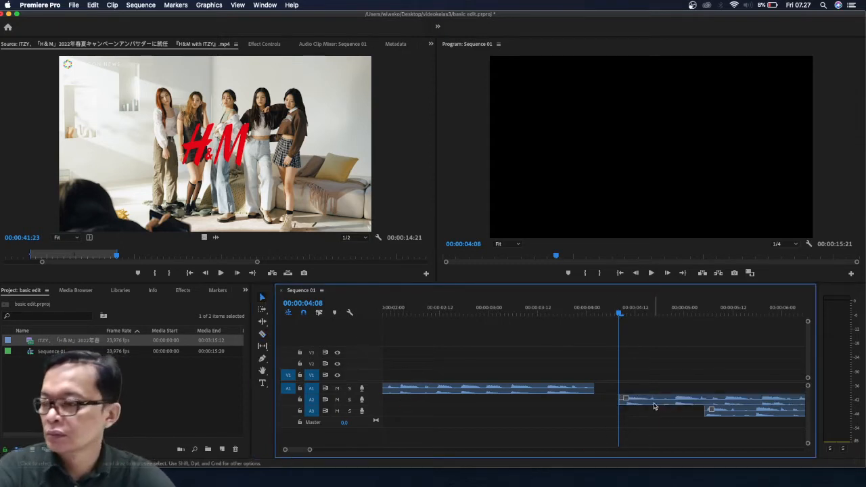
drag(655, 405, 629, 401)
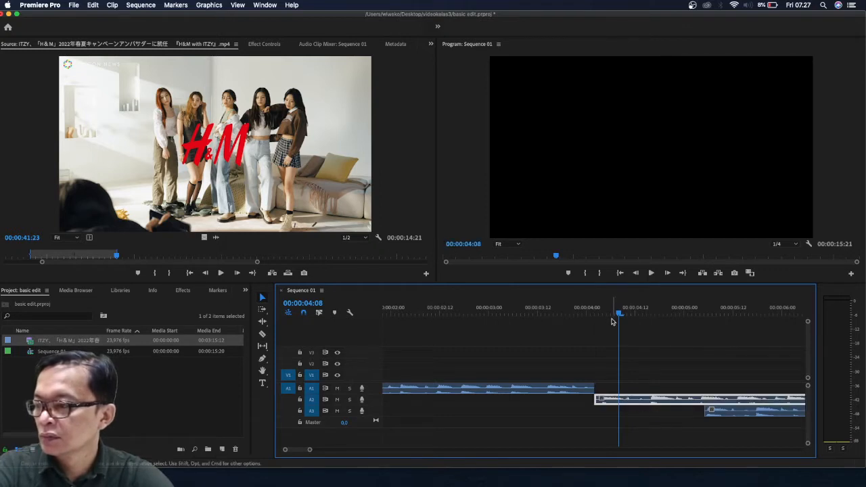
- Play the sequence across the new join between the A1 and A2 clips at 00:00:04:02
drag(618, 314, 384, 344)
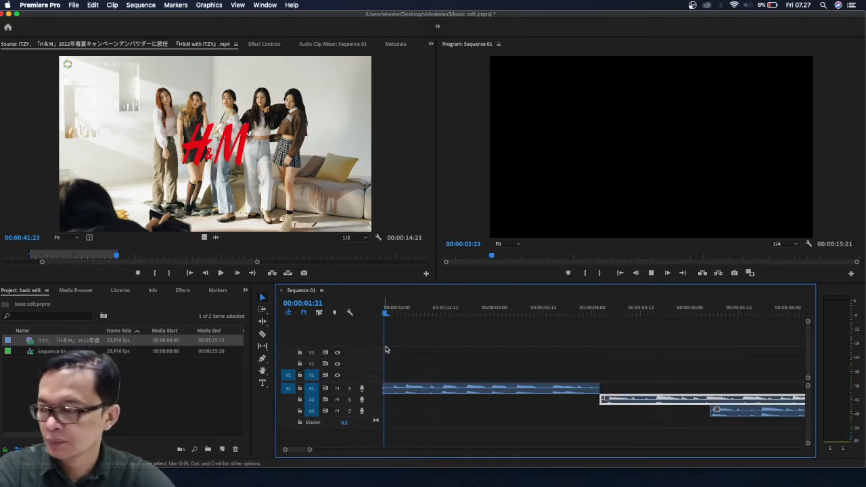
key(space)
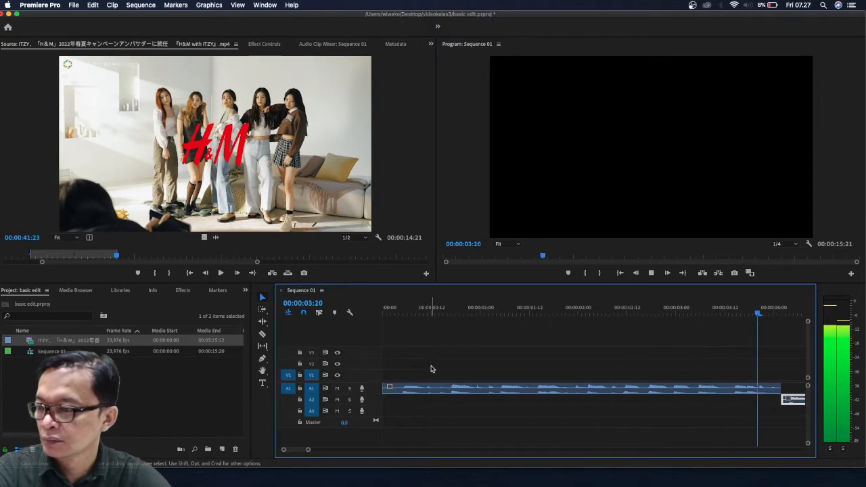
key(space)
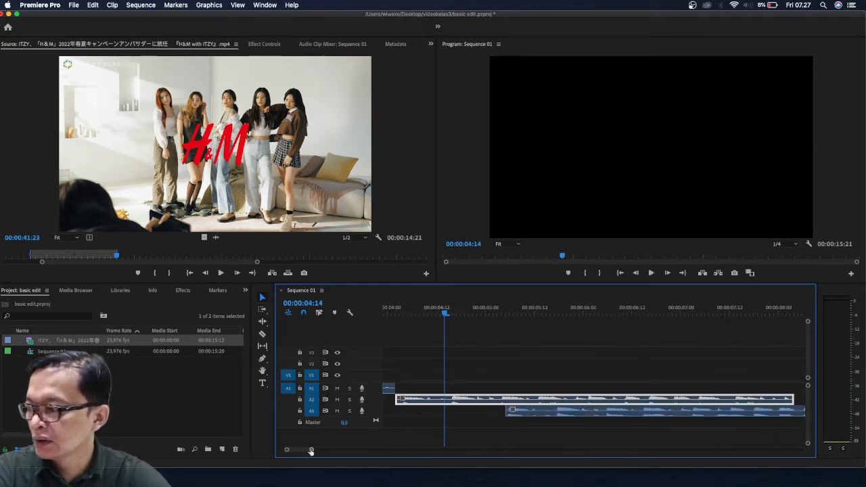
- Shift the A2 clip's audio about one frame later, keeping its start at the A1 clip's end, and play across the join from 00:00:03:12
mouse_move(311, 449)
mouse_down()
mouse_move(319, 449)
mouse_move(296, 449)
mouse_up()
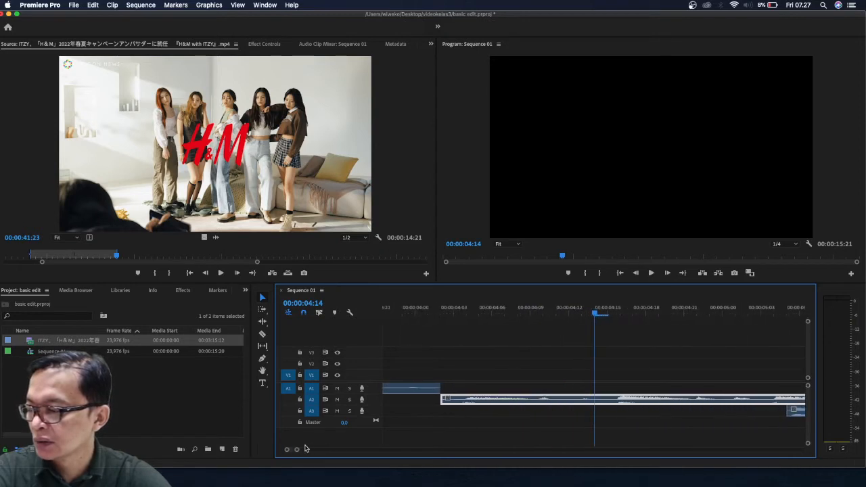
drag(437, 399, 458, 402)
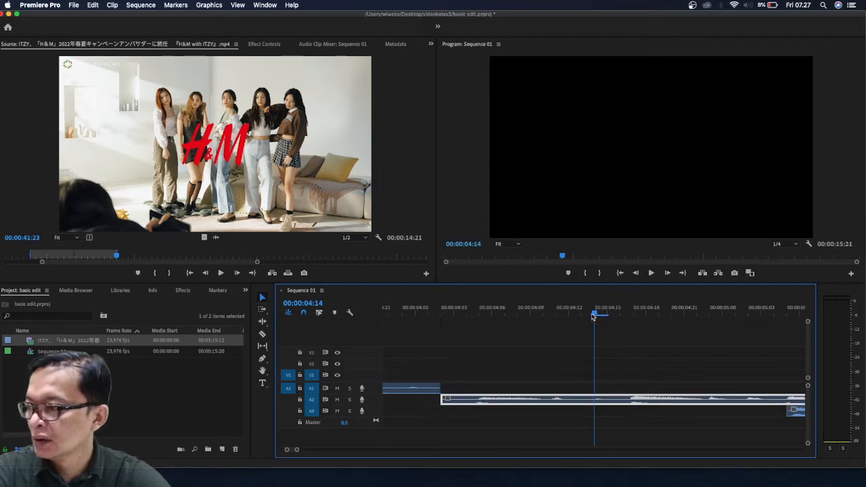
drag(595, 314, 379, 344)
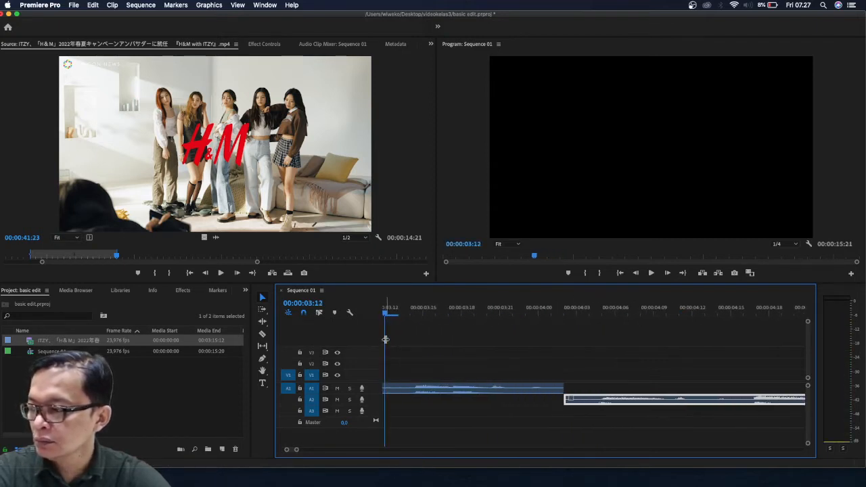
key(space)
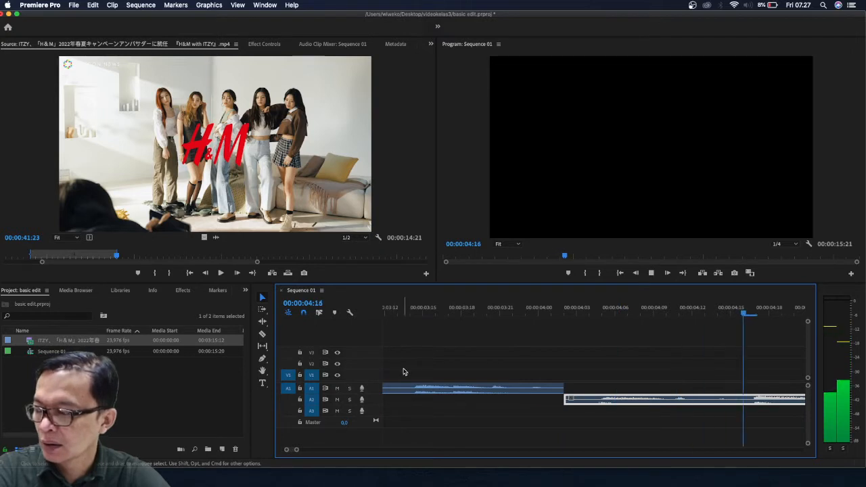
- Play the sequence from 00:00:00:00 past the join between the A1 and A2 clips
drag(296, 450, 342, 451)
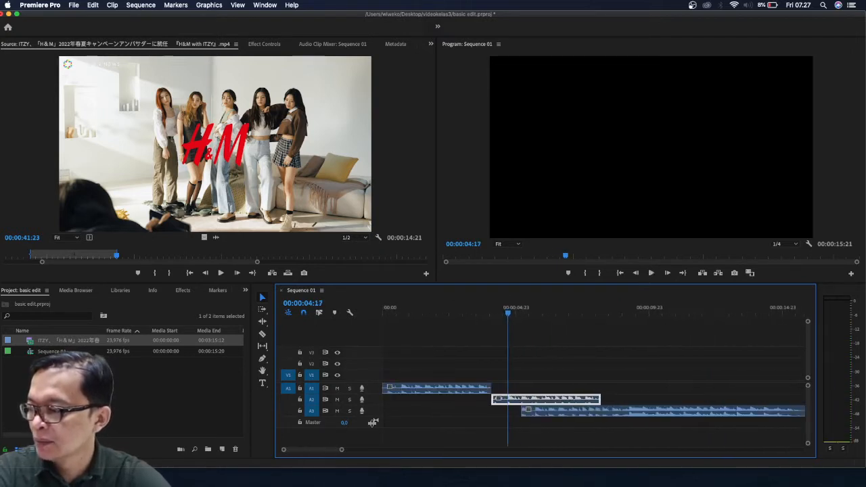
drag(514, 313, 367, 338)
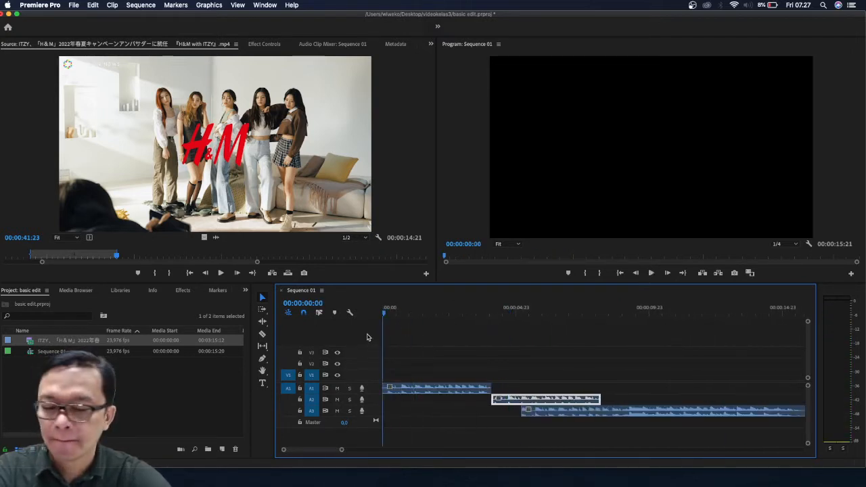
key(space)
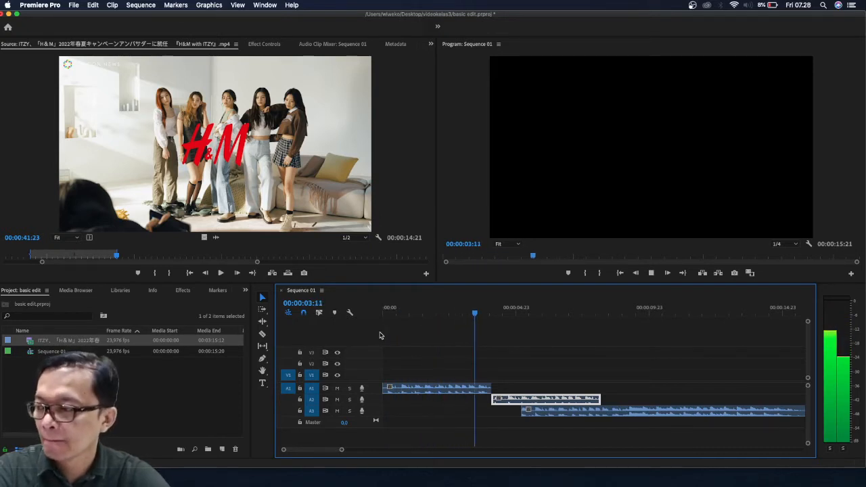
key(space)
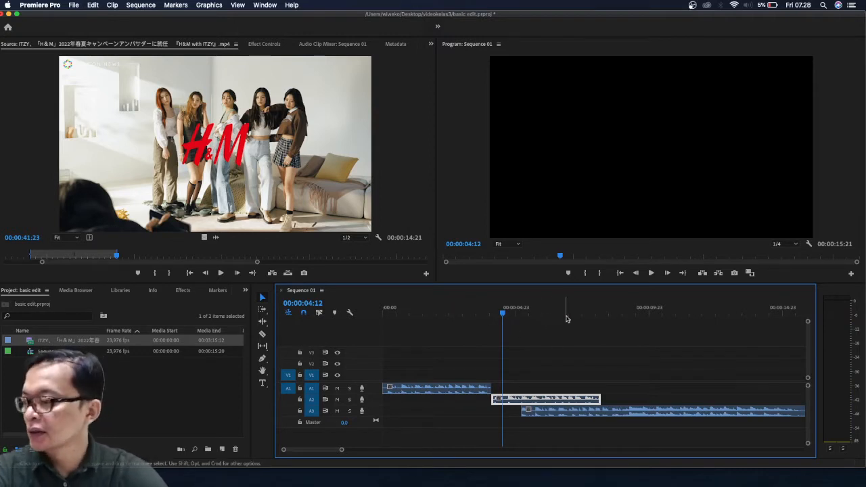
- Move the long audio clip from A3 onto A2 directly after the existing clip and play back the sequence to check the music bed
click(550, 413)
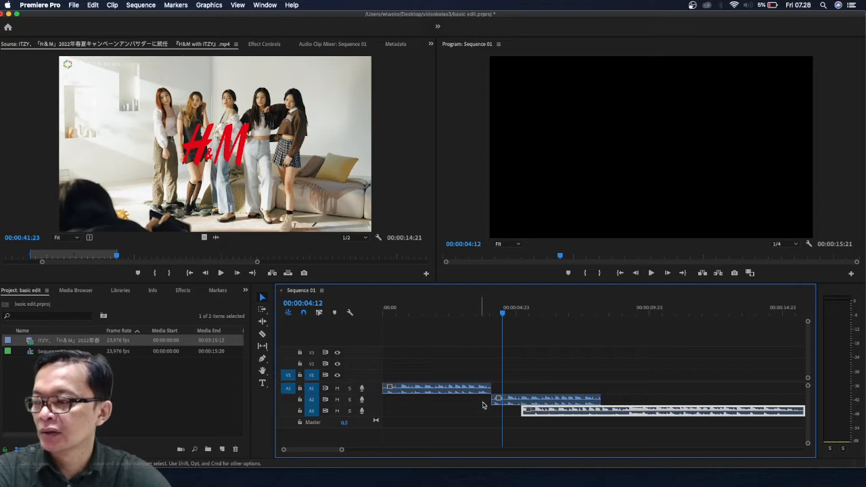
drag(538, 414, 623, 401)
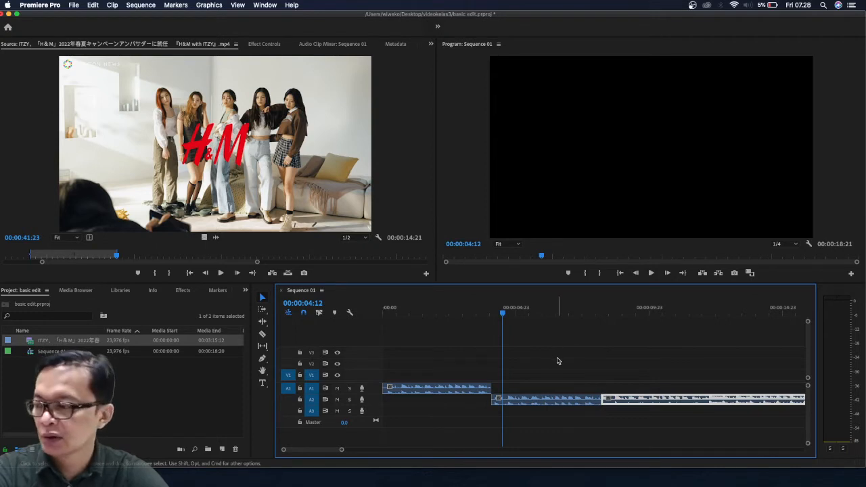
key(space)
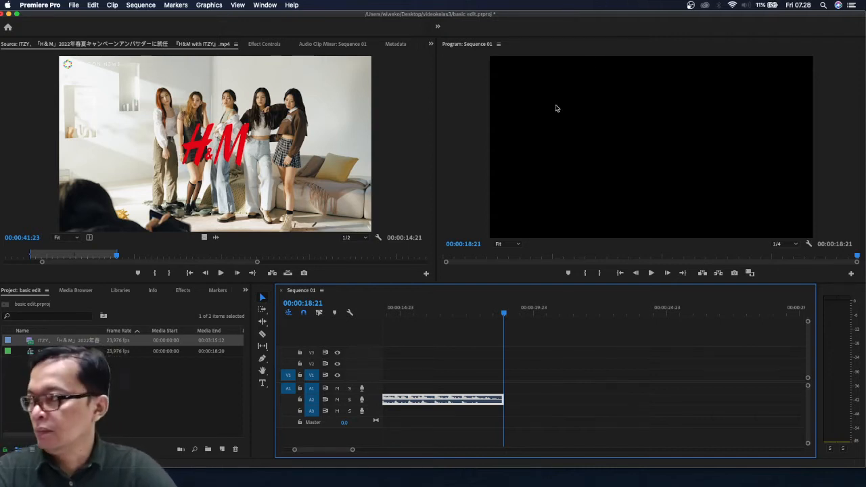
drag(504, 313, 690, 348)
key(space)
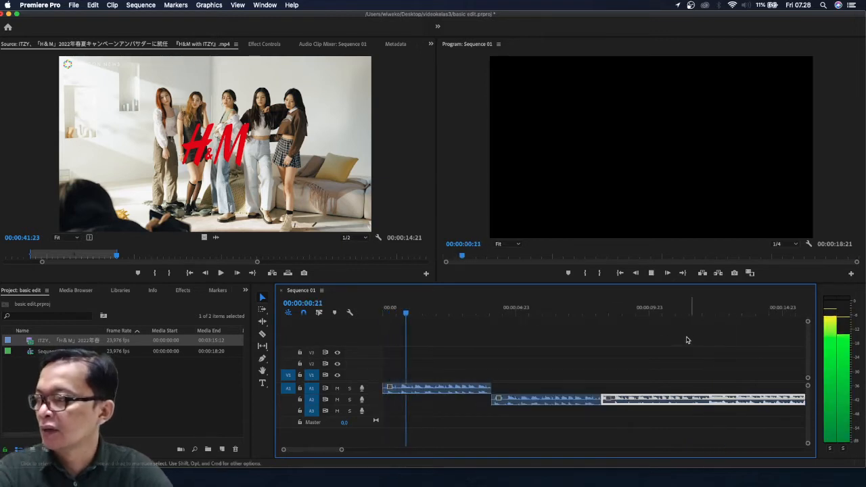
key(space)
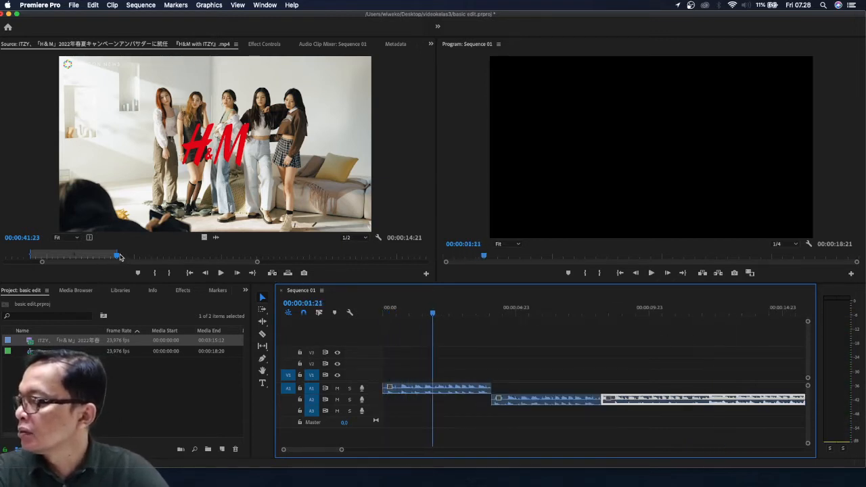
- Scan through the source video for the closing group shot and mark its In point at 00:03:10:09
drag(41, 262, 4, 262)
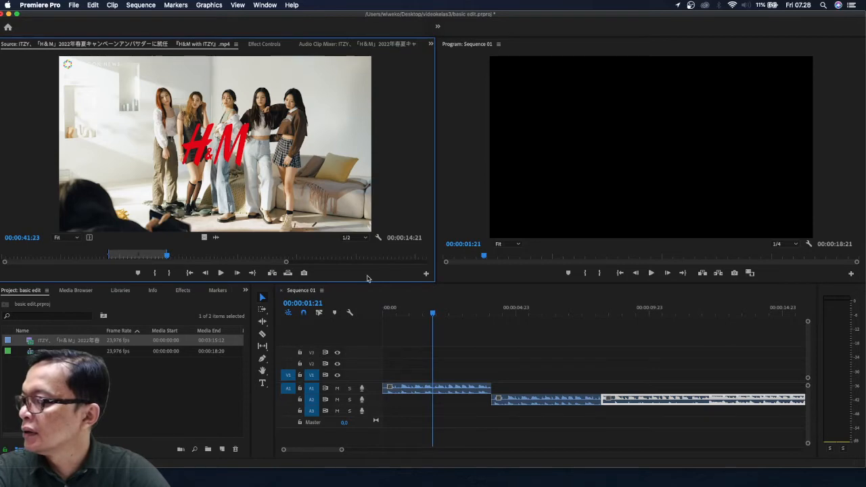
drag(168, 259, 449, 271)
drag(338, 265, 394, 270)
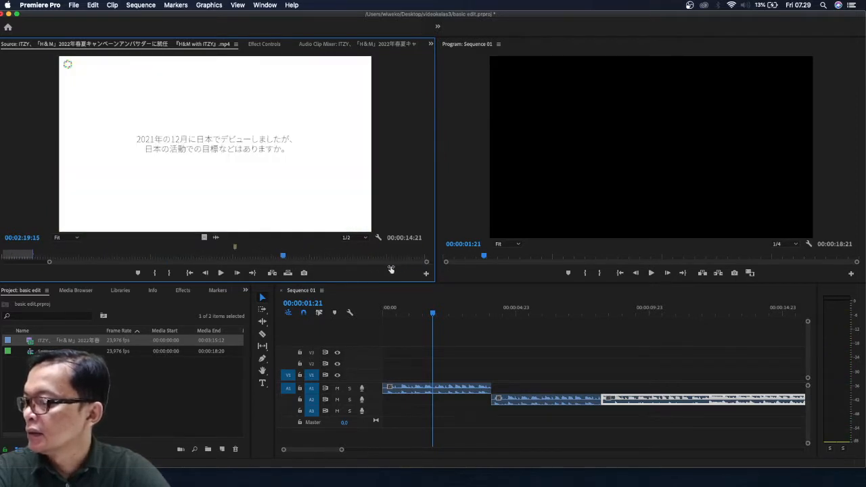
drag(289, 258, 380, 269)
key(space)
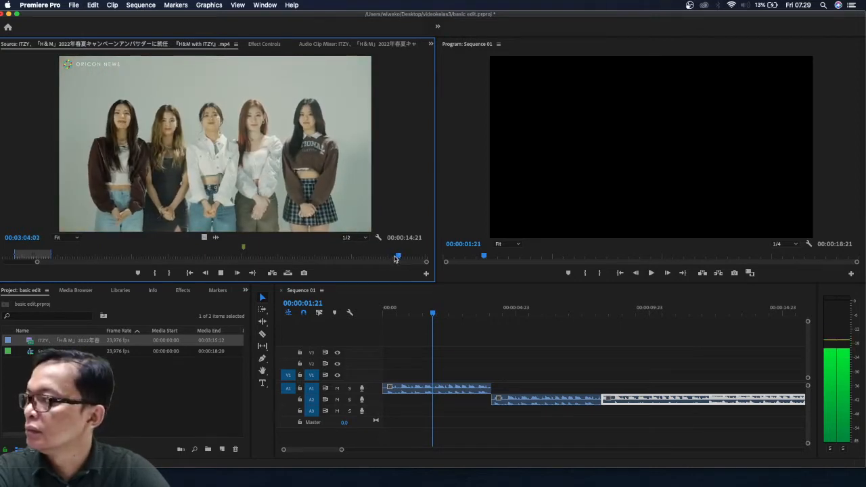
drag(399, 258, 414, 261)
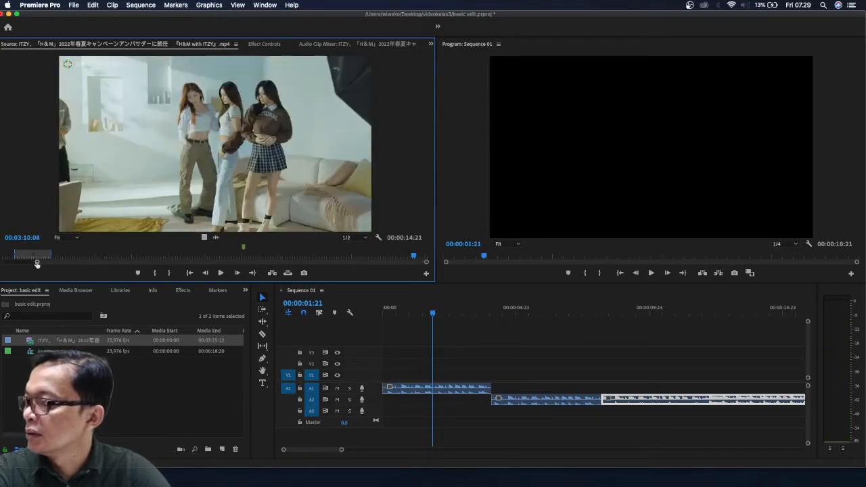
drag(38, 263, 179, 271)
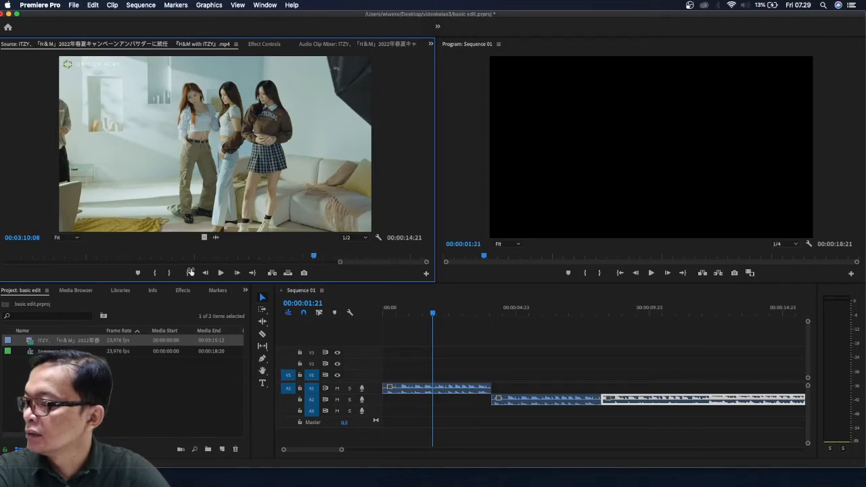
mouse_move(314, 259)
mouse_down()
mouse_move(301, 261)
mouse_move(315, 262)
mouse_up()
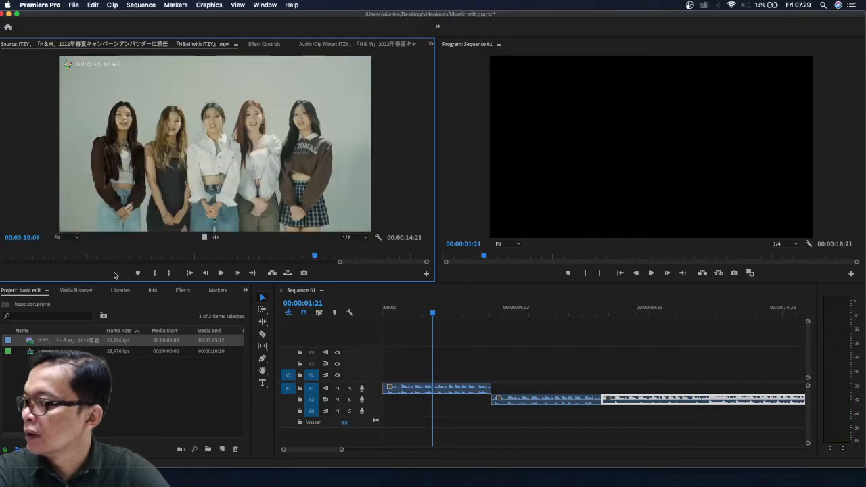
click(155, 273)
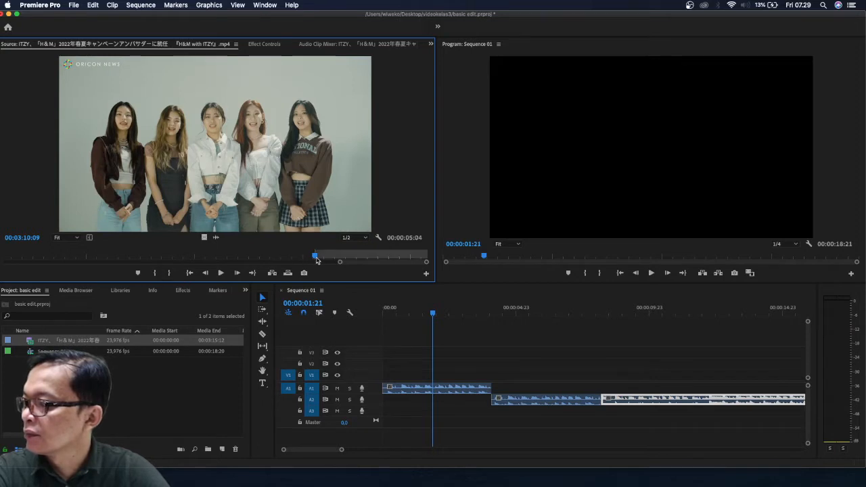
- Mark the closing shot's Out point at 00:03:15:08 and place the range on V1 and A1 at about 00:00:13:00
drag(316, 261, 421, 267)
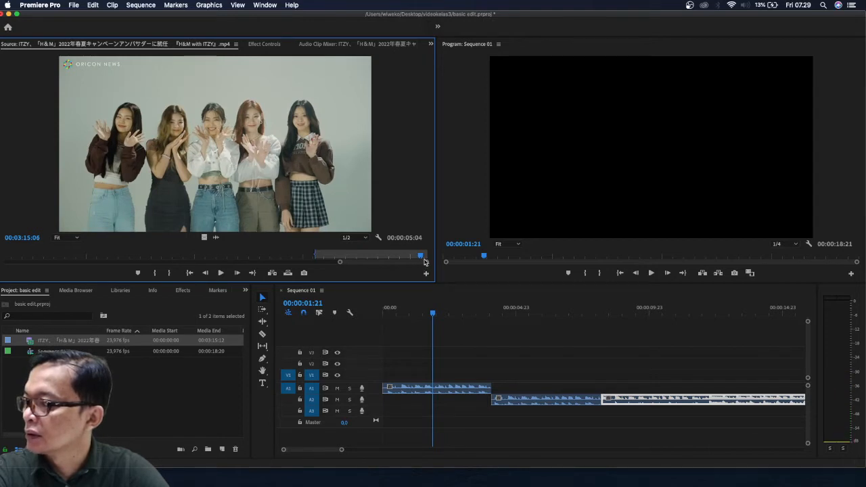
click(424, 262)
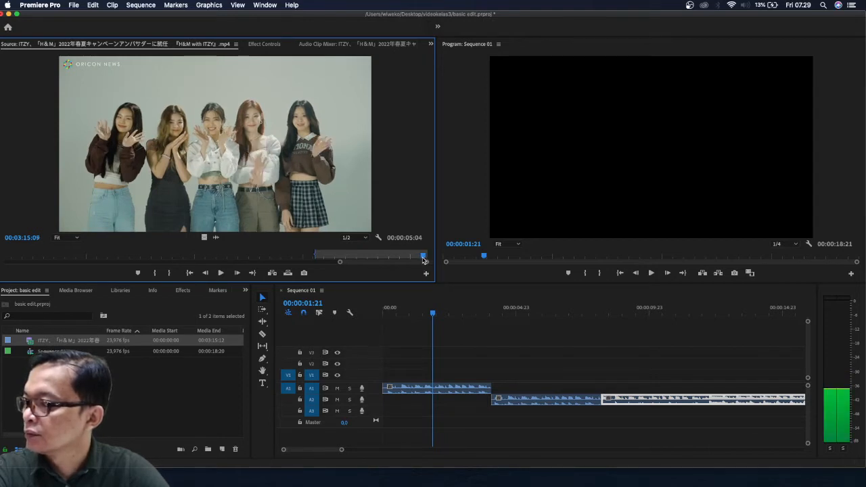
drag(423, 259, 421, 260)
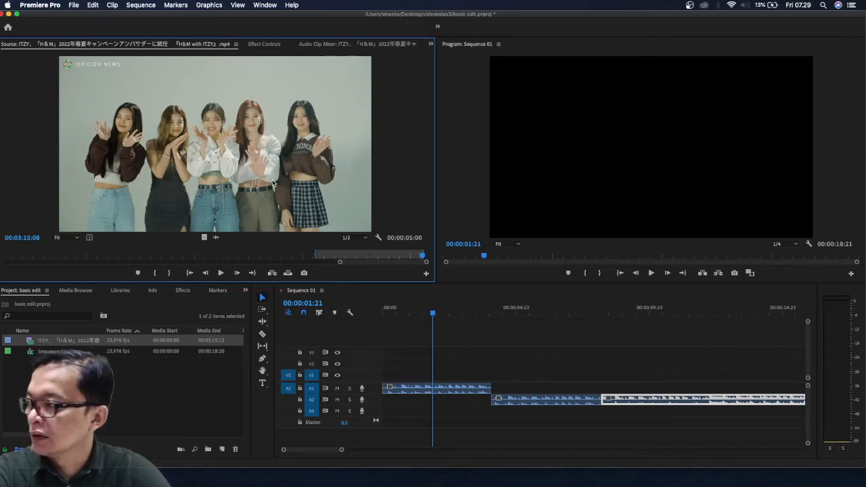
drag(400, 280, 739, 383)
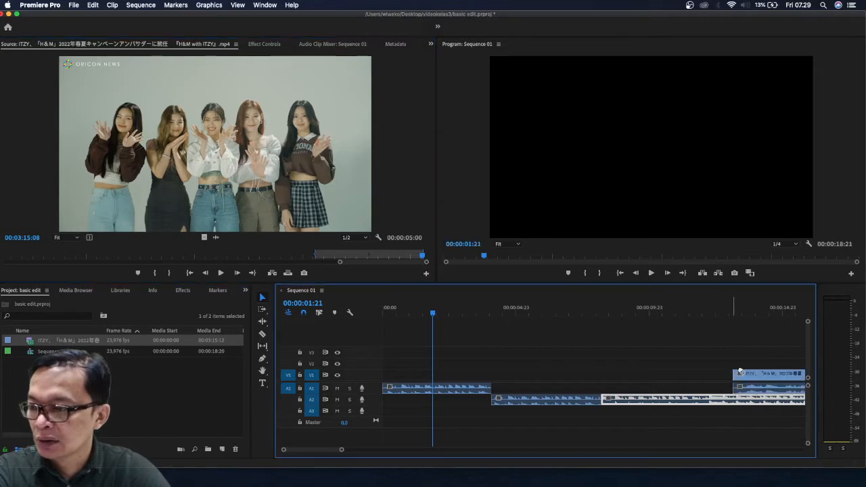
- Move the closing shot's video and audio together on V1 and A1 so they start at the end of the A2 music bed
drag(341, 449, 364, 450)
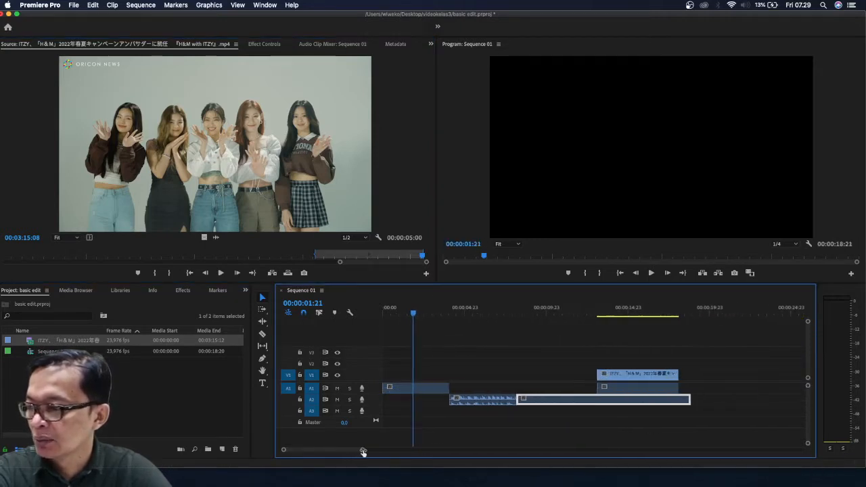
drag(611, 377, 687, 372)
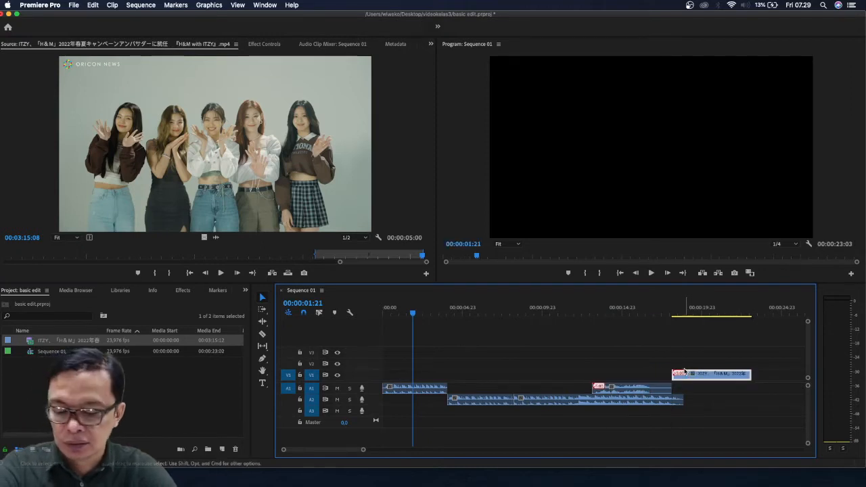
key(super+z)
click(627, 388)
shift+click(623, 377)
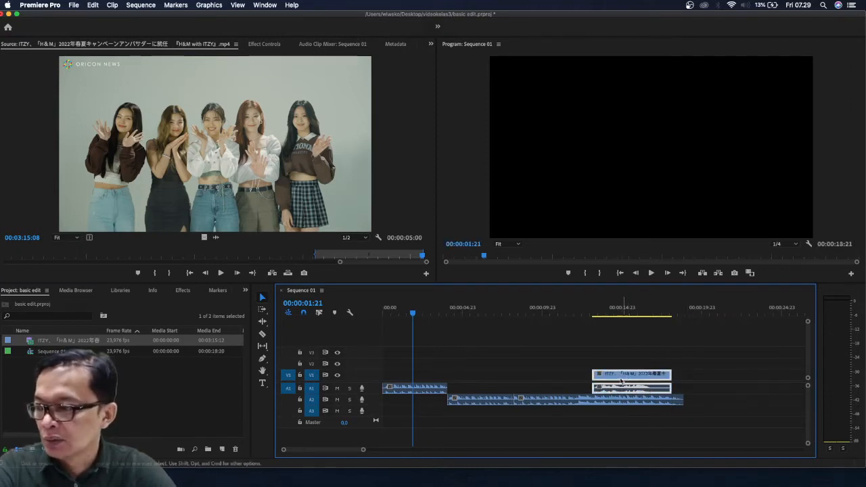
drag(613, 379, 704, 383)
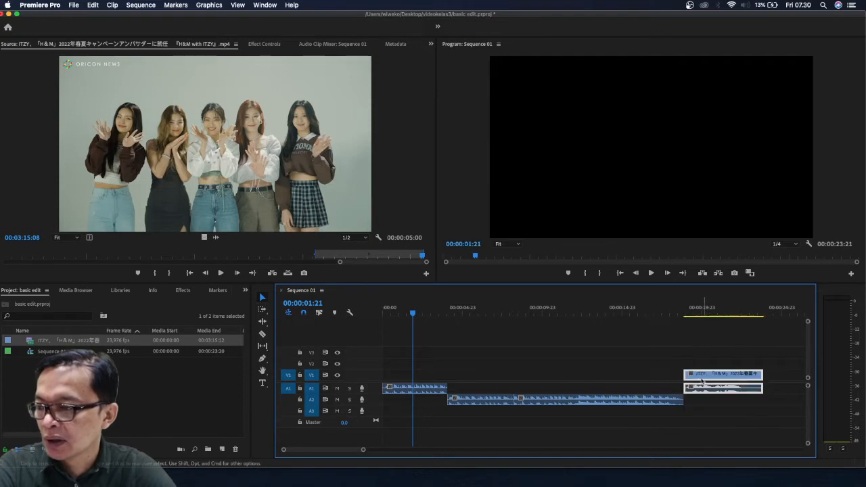
- Play the opening of the sequence briefly and return the playhead to 00:00:00:00
click(649, 309)
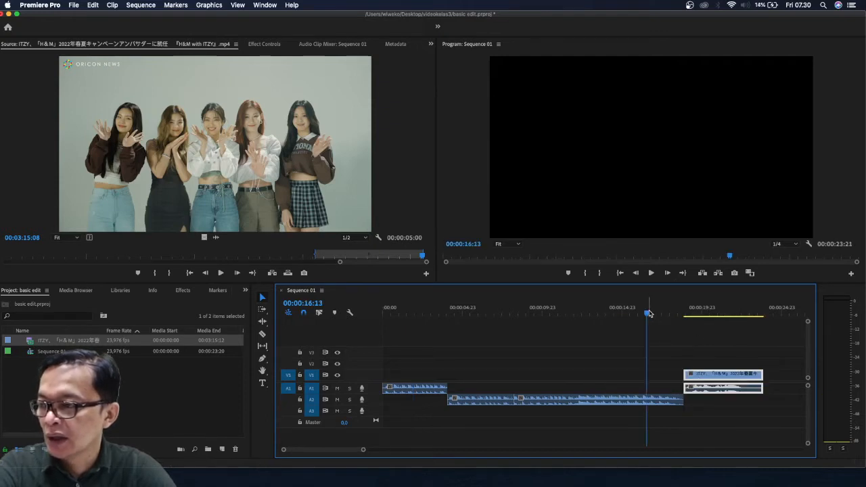
drag(648, 312, 623, 315)
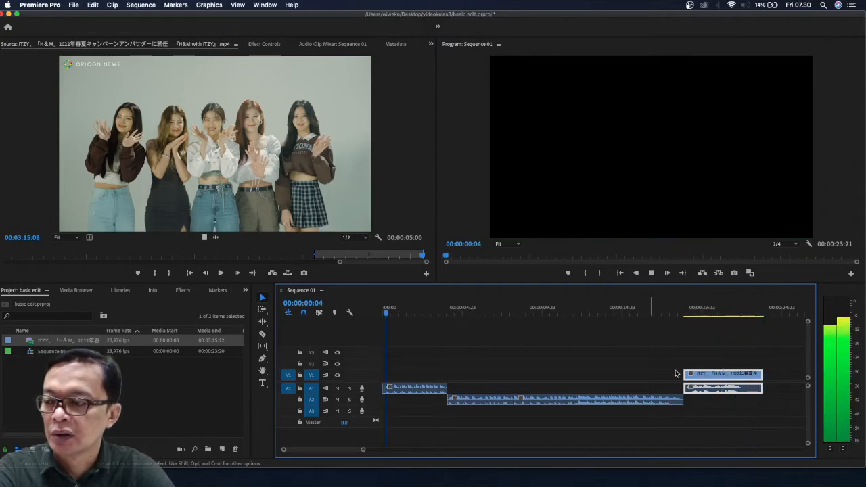
key(space)
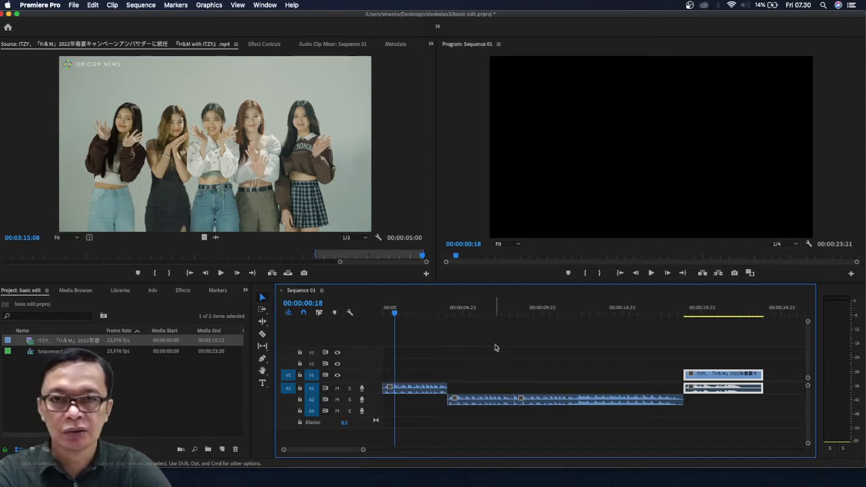
drag(397, 310, 358, 319)
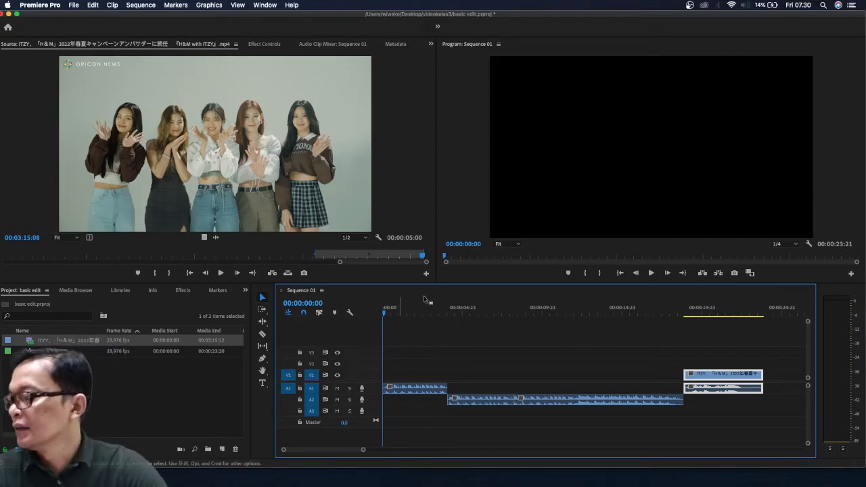
- Find the source shot of the woman walking through the room and mark an In point at 00:01:32:06
click(196, 254)
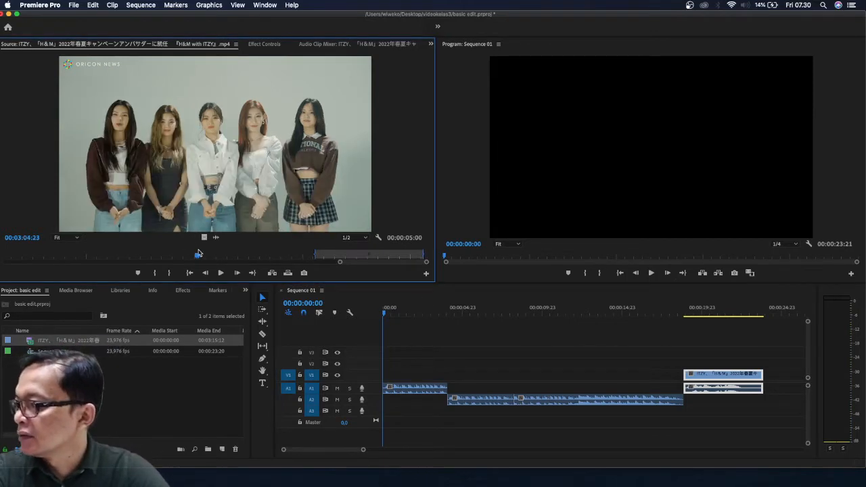
drag(198, 253, 3, 258)
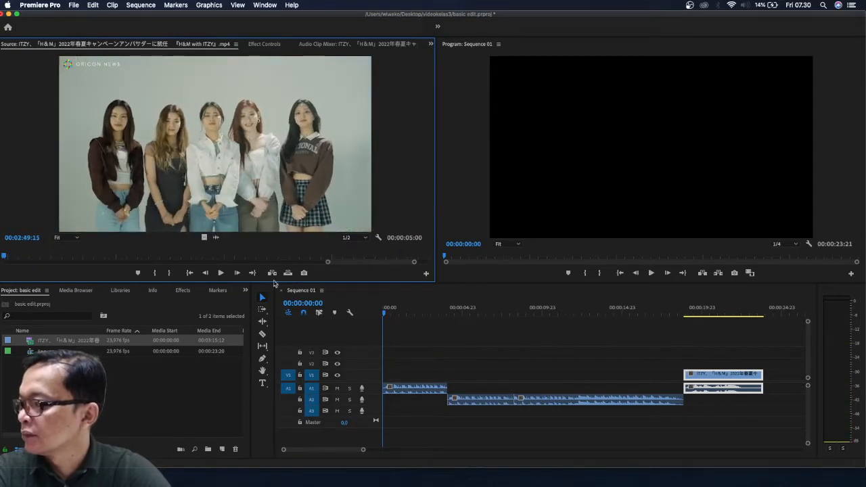
drag(328, 261, 113, 271)
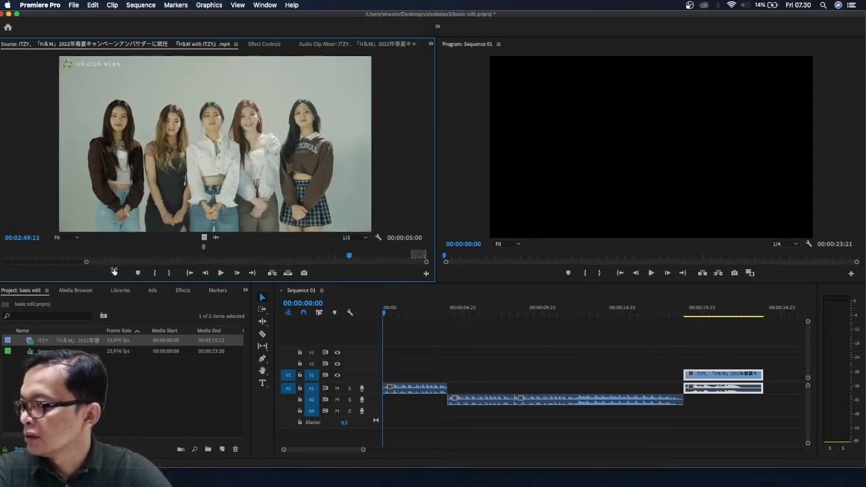
drag(349, 255, 202, 256)
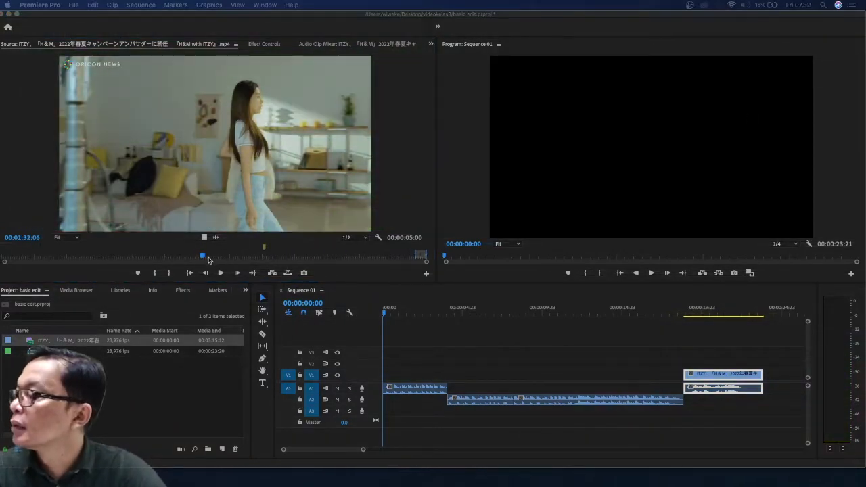
click(161, 274)
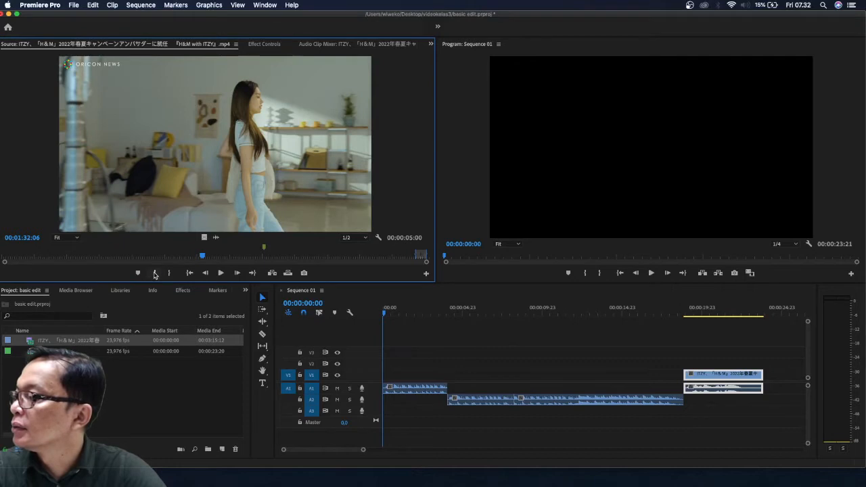
click(155, 273)
- Refine the walking shot's marked range to a duration of 00:00:02:08, with the Out point at 00:01:34:01
drag(427, 265, 303, 267)
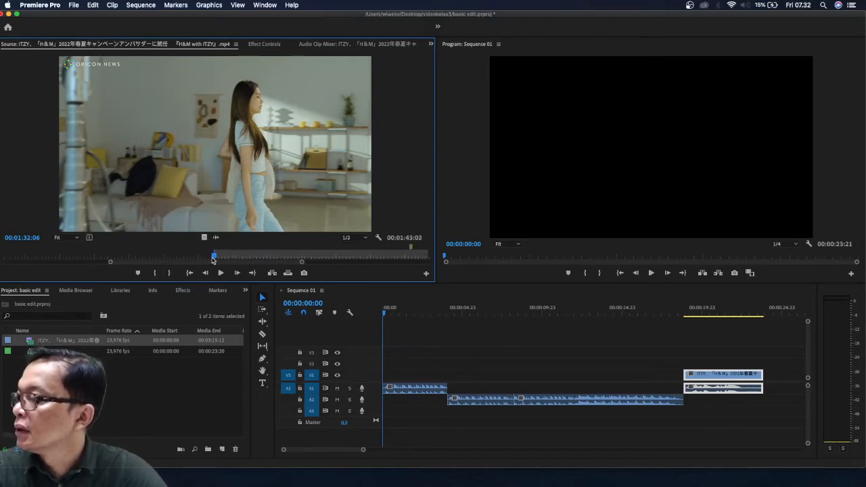
mouse_move(215, 260)
mouse_down()
mouse_move(205, 260)
mouse_move(240, 260)
mouse_move(227, 260)
mouse_up()
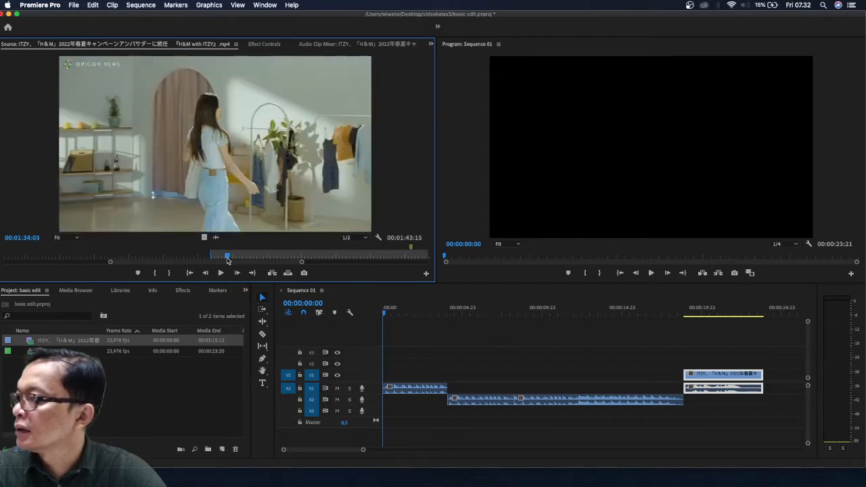
click(169, 272)
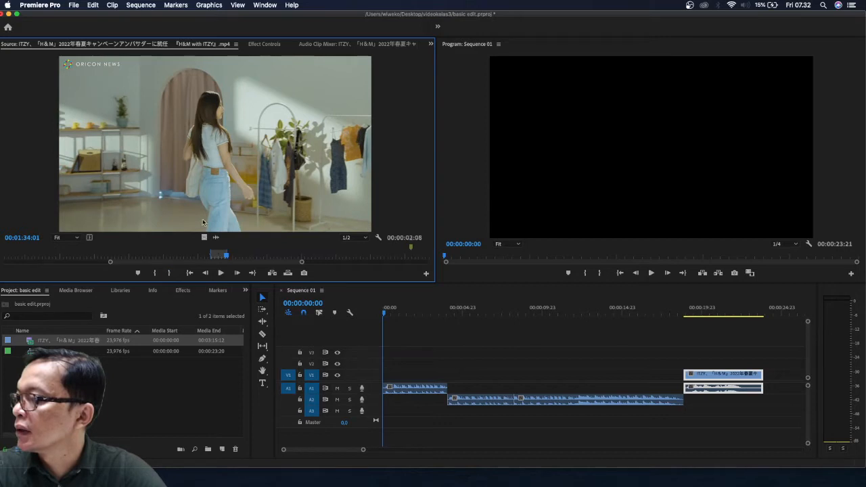
- Place the walking shot on V2 at the sequence start and delete its audio from A2
drag(620, 297, 368, 373)
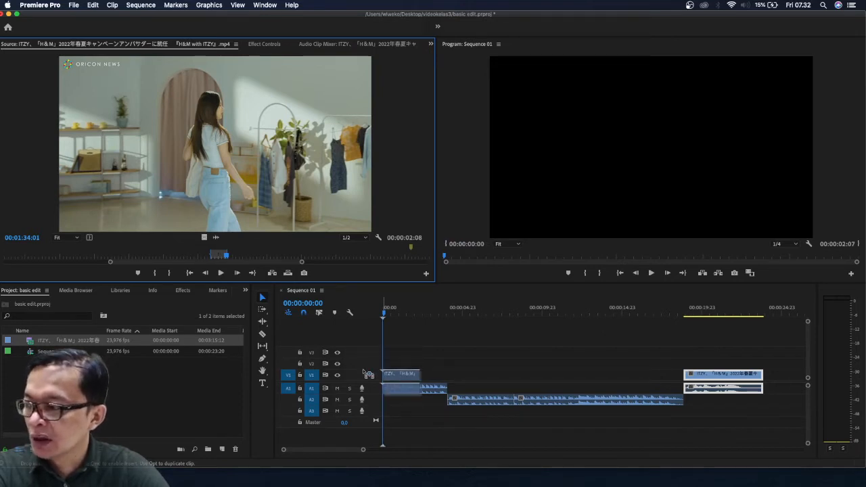
drag(368, 374, 366, 368)
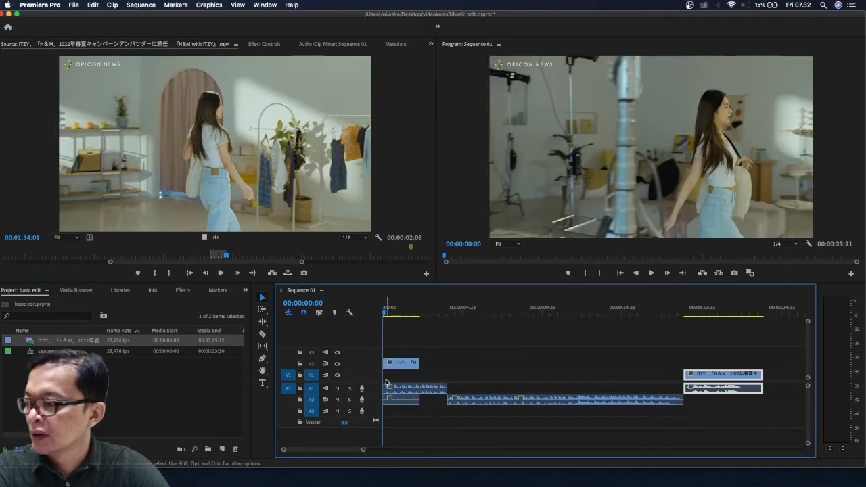
click(402, 404)
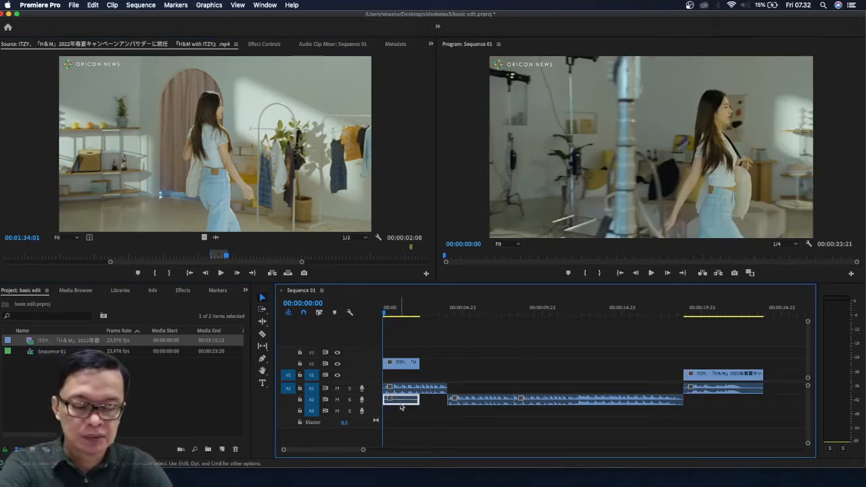
key(Delete)
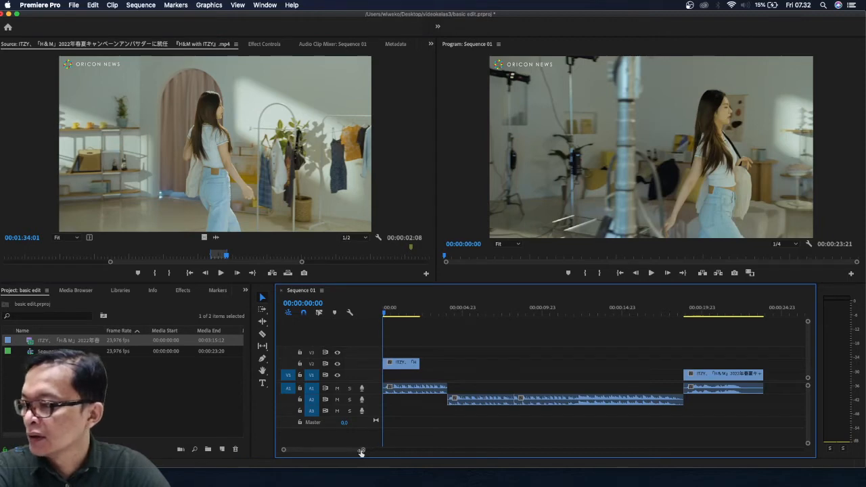
- Play the sequence from 00:00:00:00 past the end of the V2 walking shot to check it against the music
drag(362, 452, 334, 450)
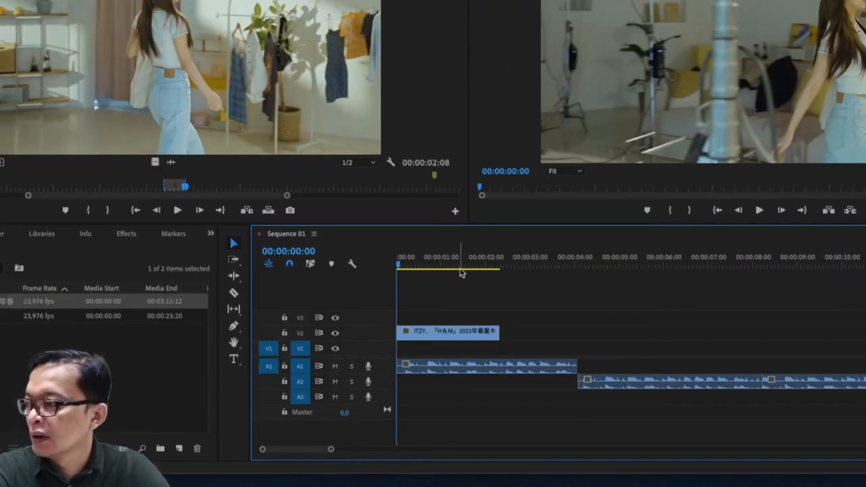
key(space)
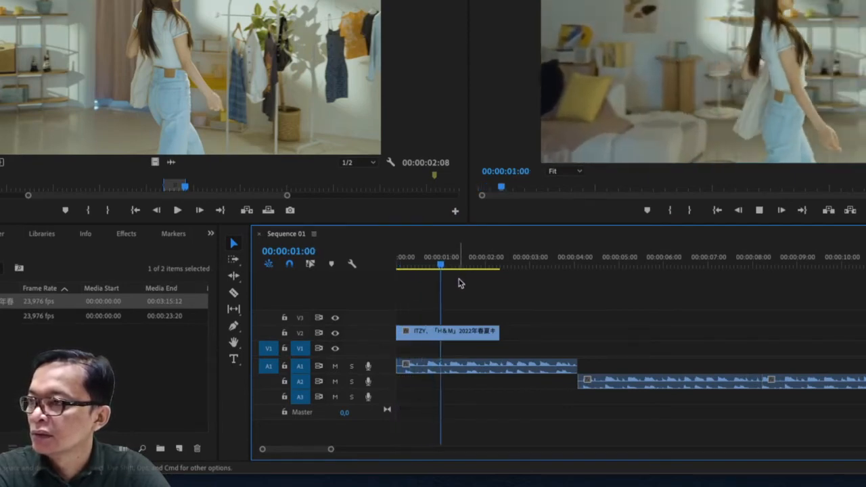
key(space)
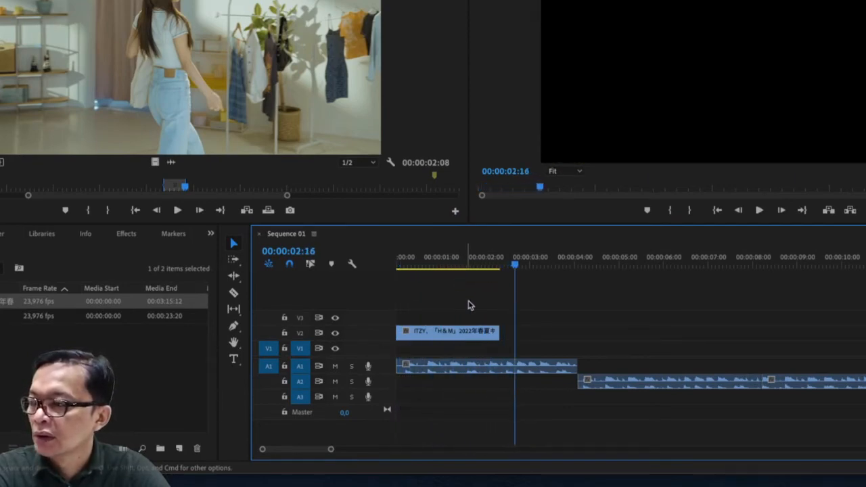
drag(329, 437, 339, 436)
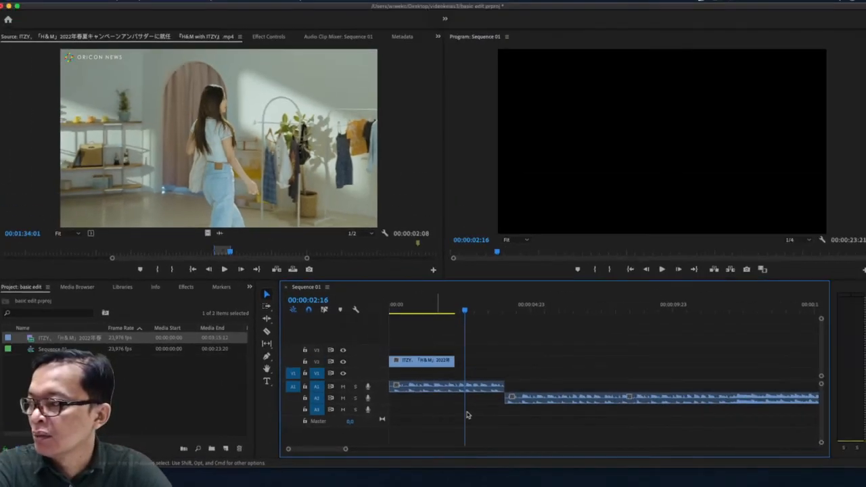
- Replay the end of the V2 walking shot against the music bed to judge how far the shot must extend
key(Home)
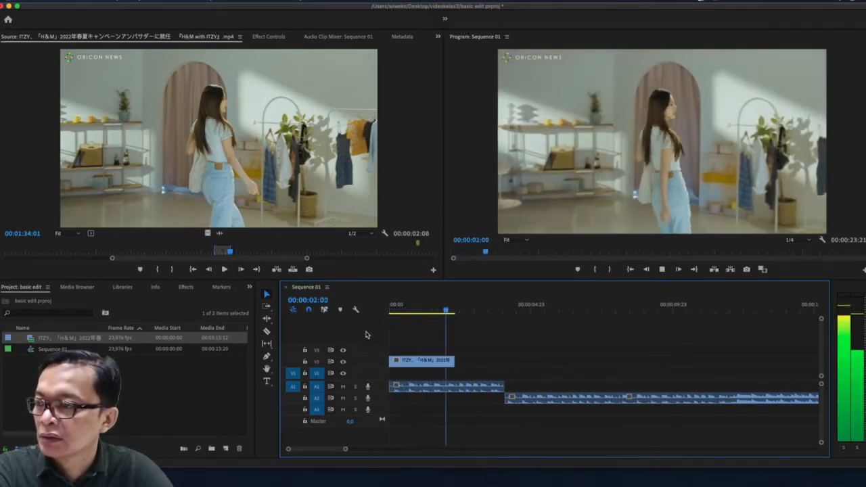
key(space)
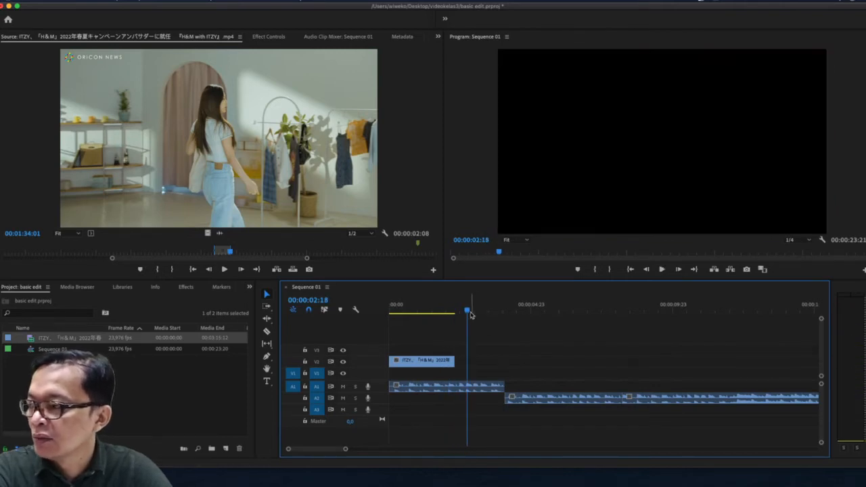
drag(469, 312, 372, 328)
key(space)
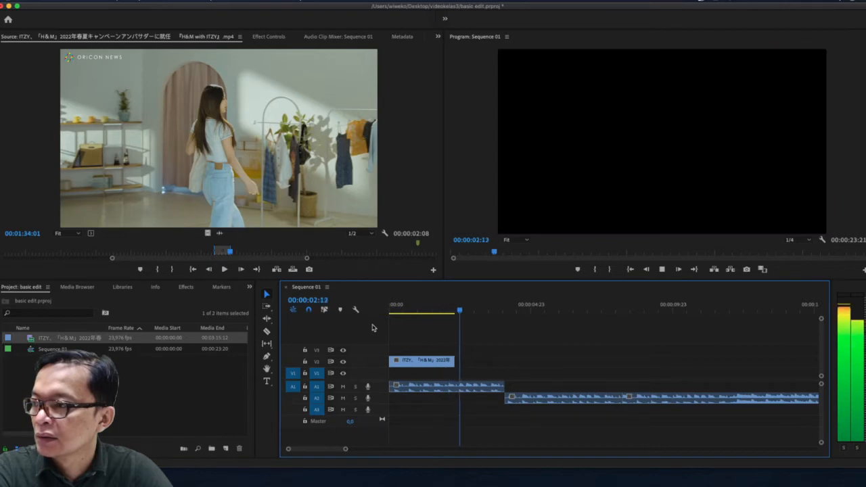
key(space)
drag(473, 310, 435, 320)
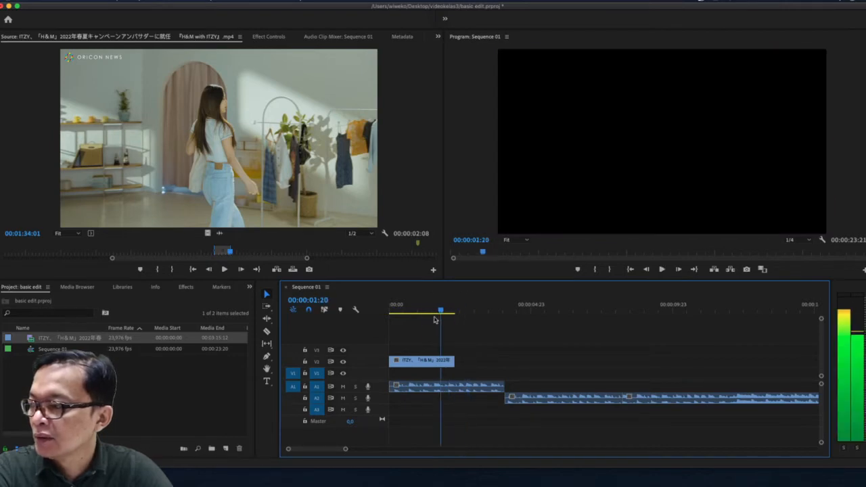
key(space)
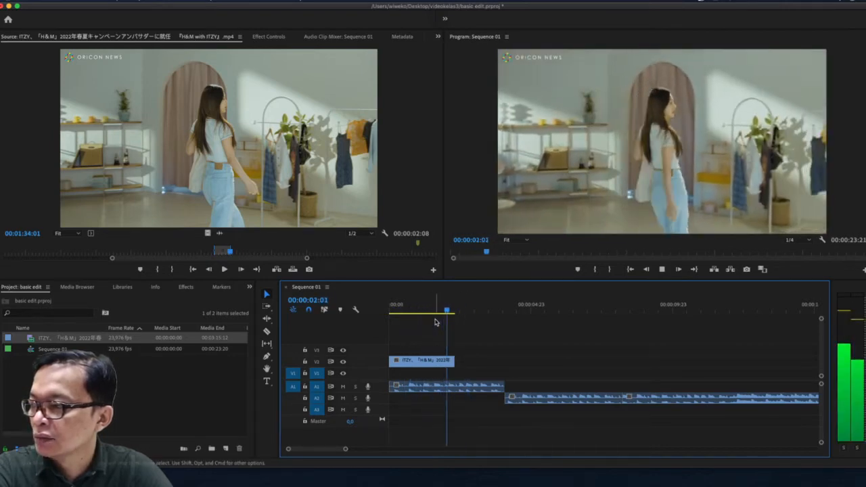
key(space)
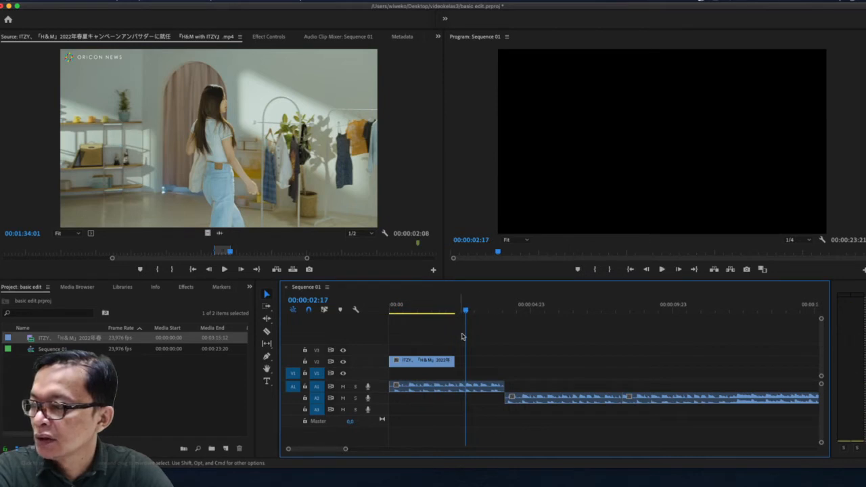
- Play from the sequence start to find the cut point, razor the V2 walking shot at 00:00:01:18, and park the playhead at 00:00:02:17
key(Home)
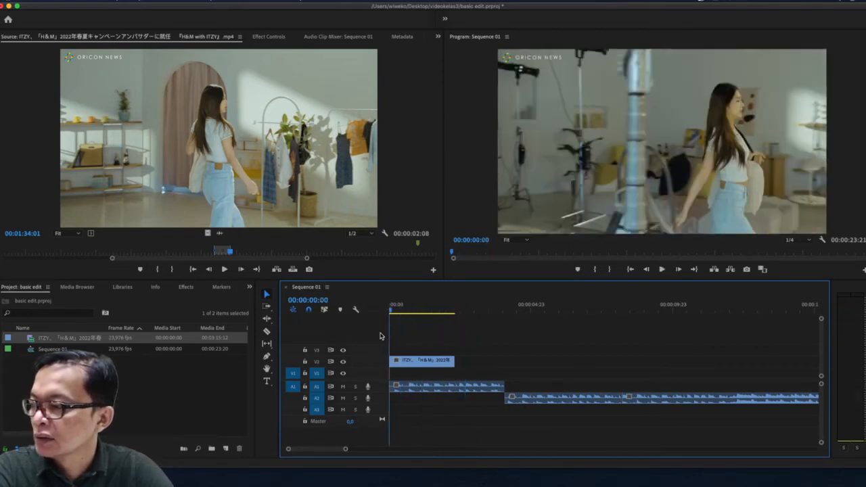
key(space)
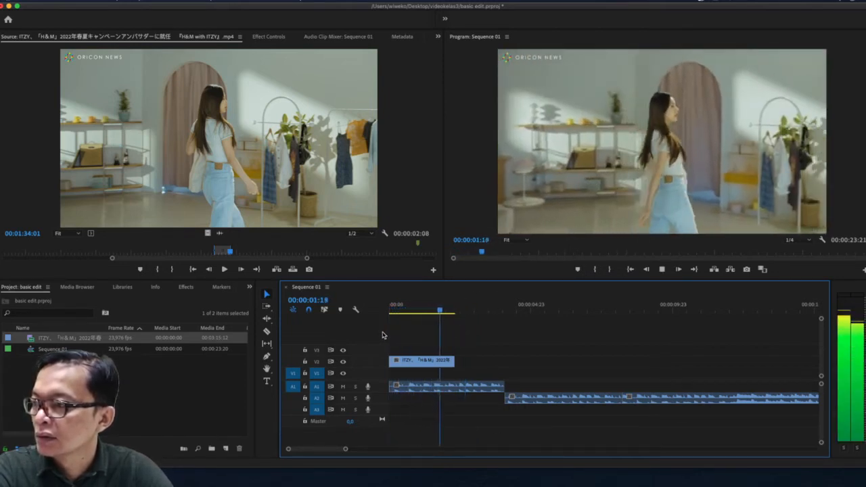
key(space)
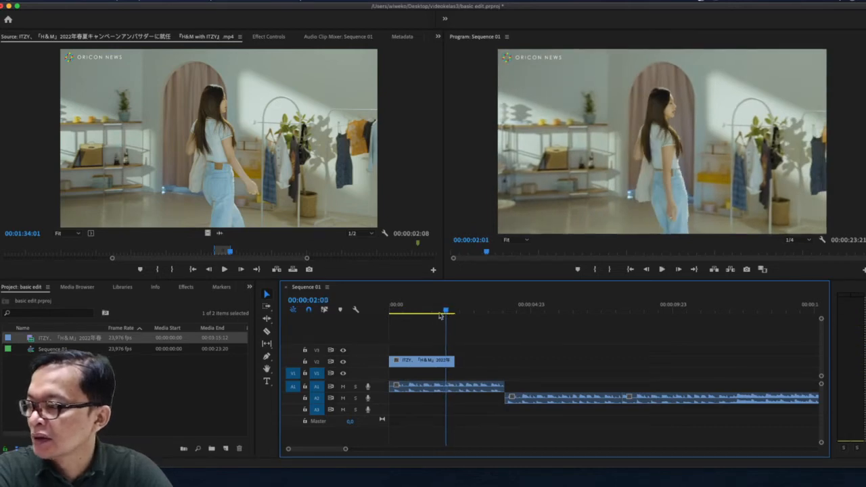
drag(440, 314, 372, 322)
key(space)
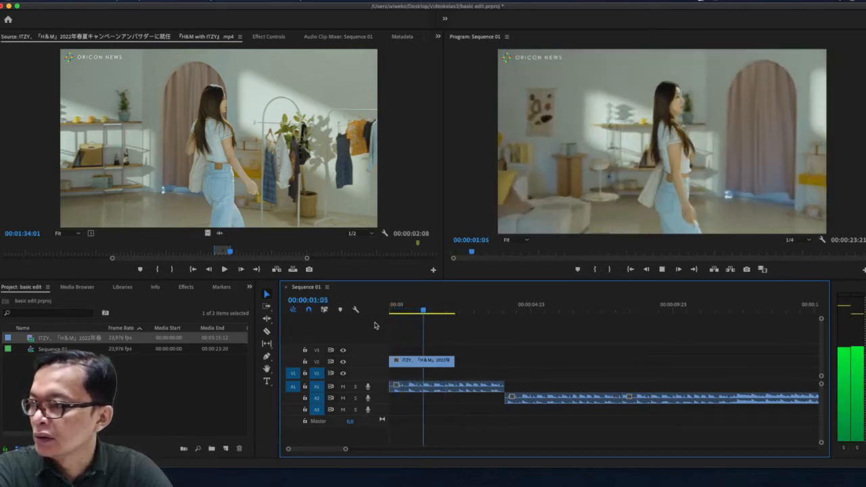
key(space)
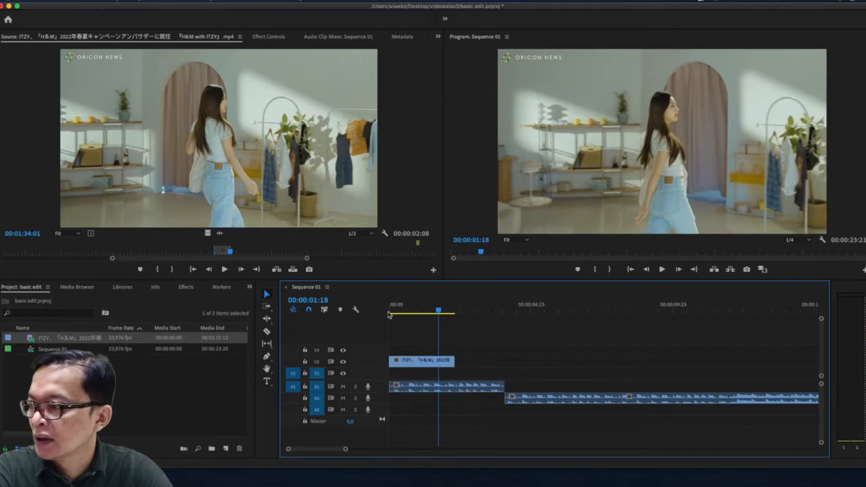
click(268, 332)
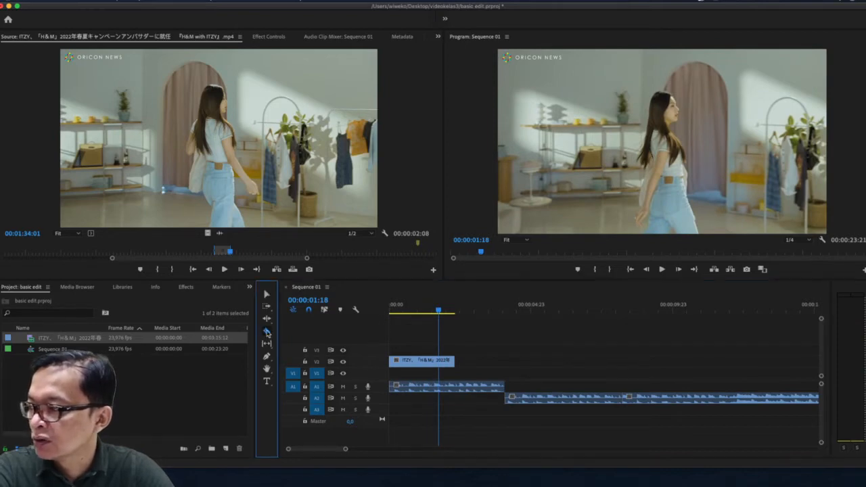
click(442, 362)
drag(440, 310, 469, 316)
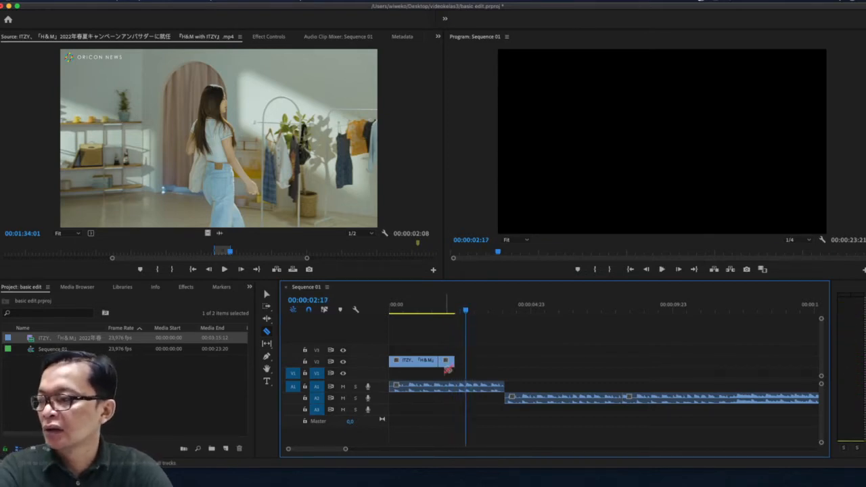
key(v)
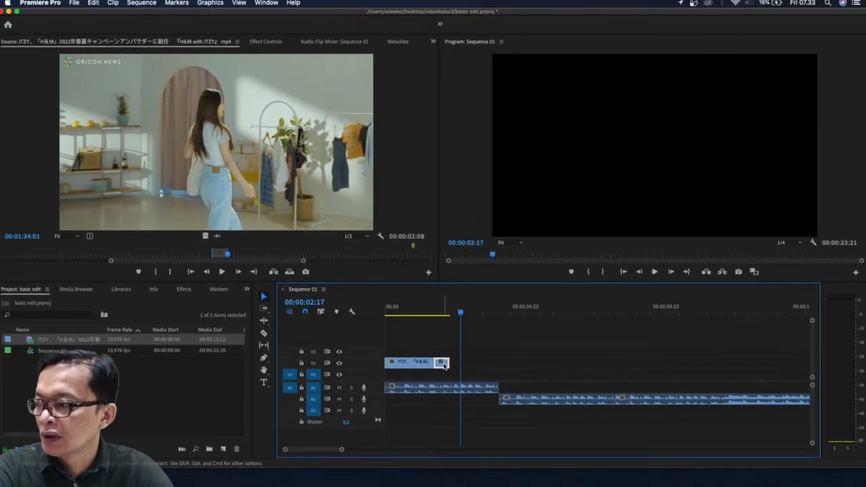
- Set the speed of the split-off tail of the walking shot to 70%
click(442, 363)
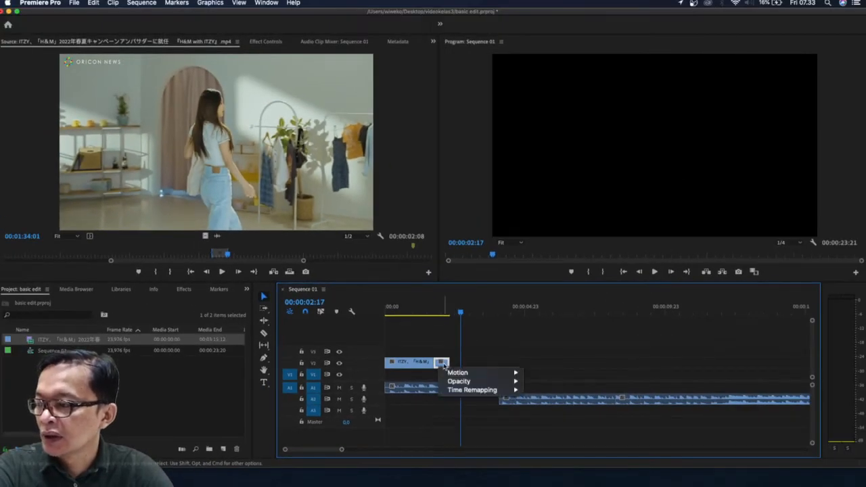
click(438, 382)
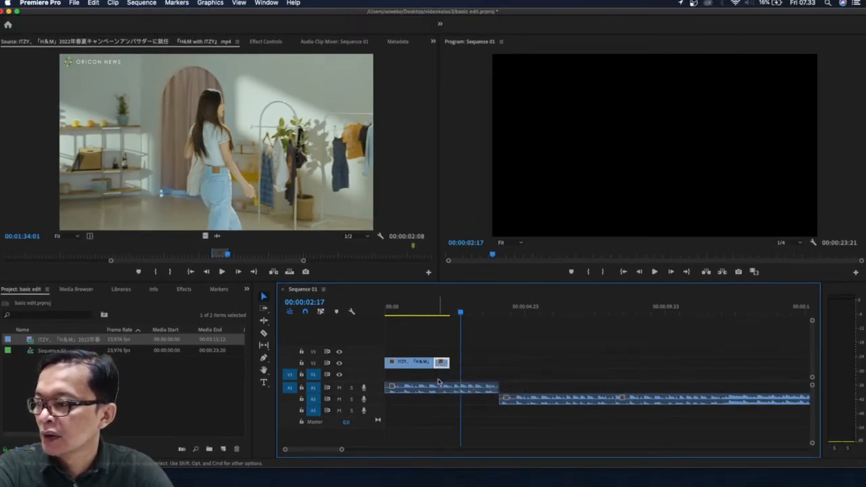
right_click(442, 369)
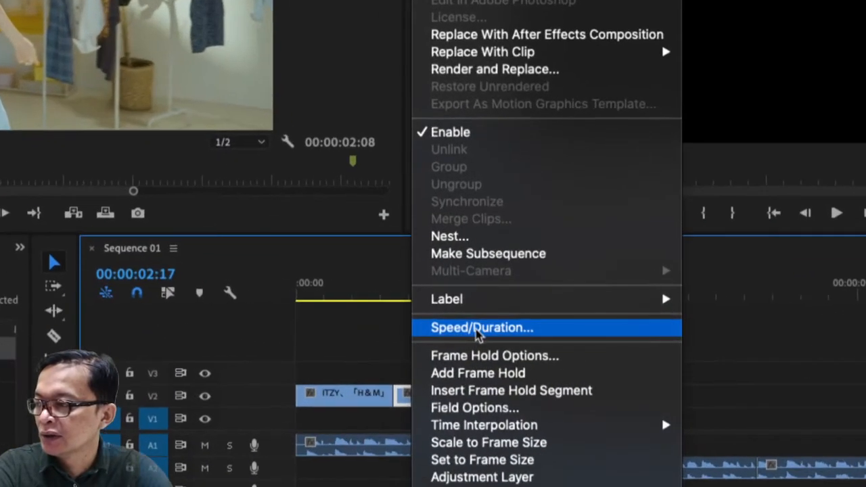
click(479, 328)
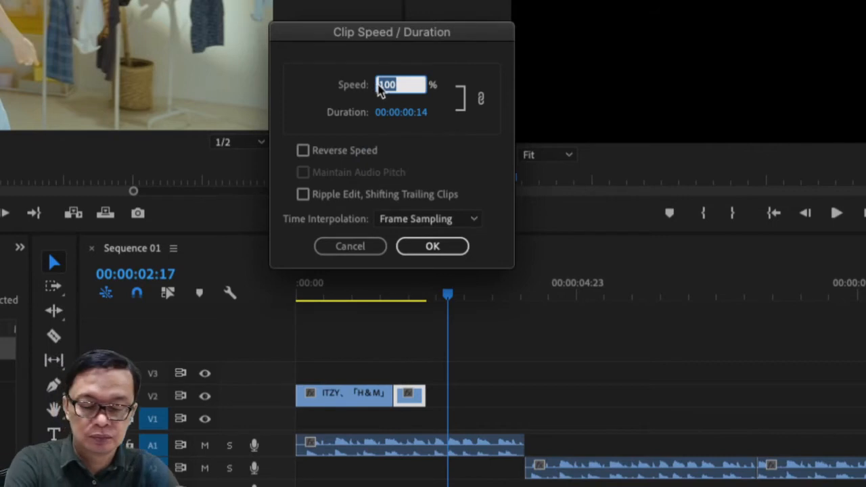
text(70)
click(429, 248)
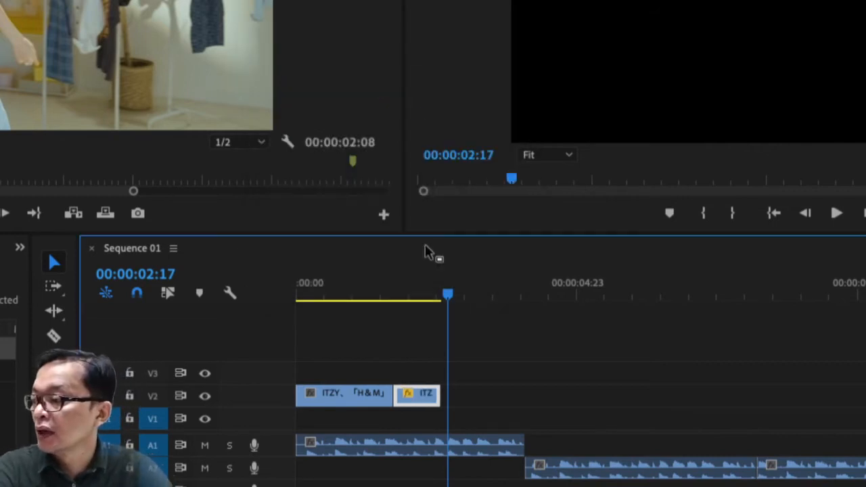
- Set the speed of the walking shot's split-off tail on V2 to 60%
right_click(428, 411)
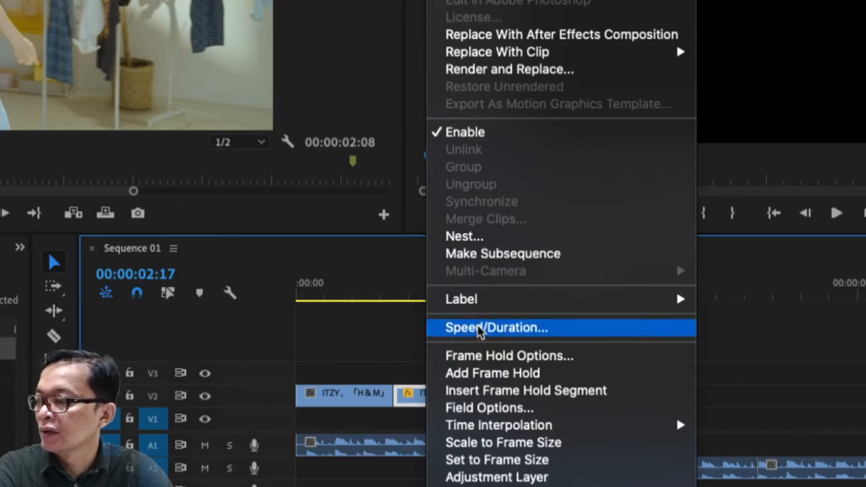
click(482, 329)
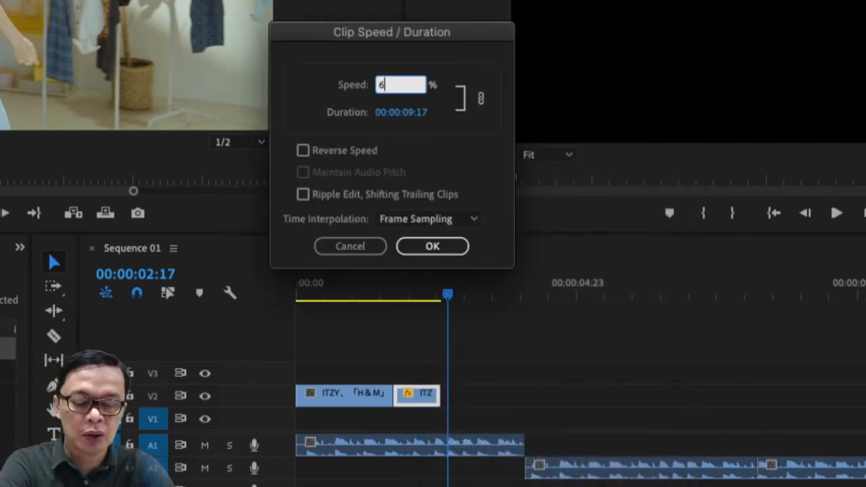
text(60)
click(434, 247)
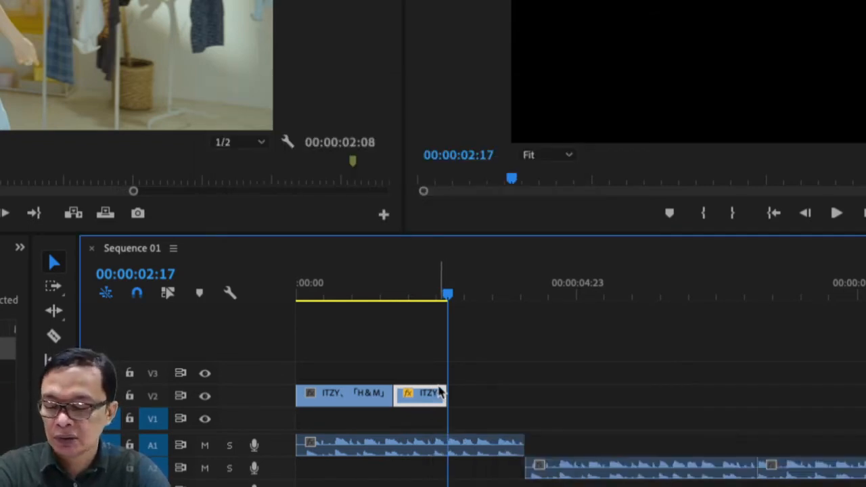
- Play the sequence from the start through the slowed walking tail, then return the playhead to 00:00:02:17
key(minus)
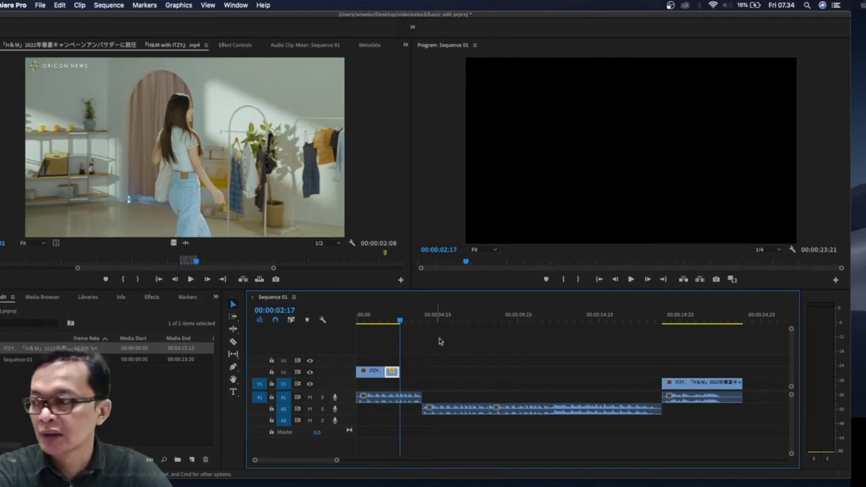
key(Home)
key(space)
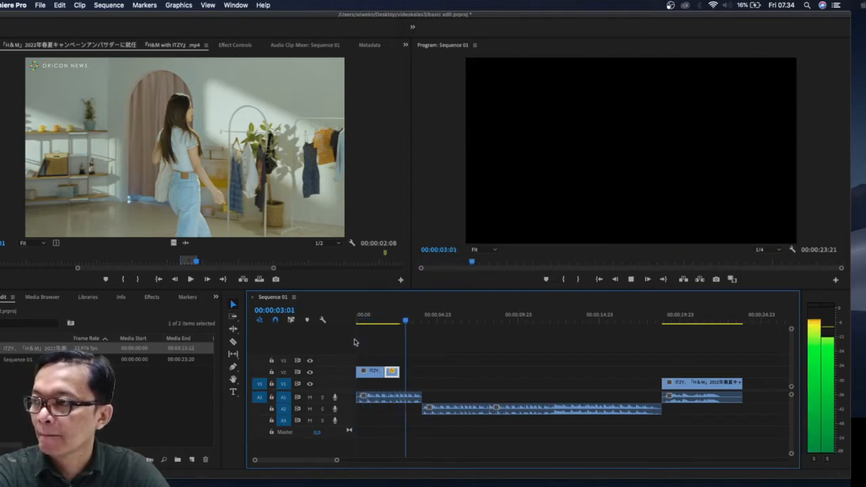
key(space)
mouse_move(412, 329)
mouse_down()
mouse_move(390, 330)
mouse_move(399, 330)
mouse_up()
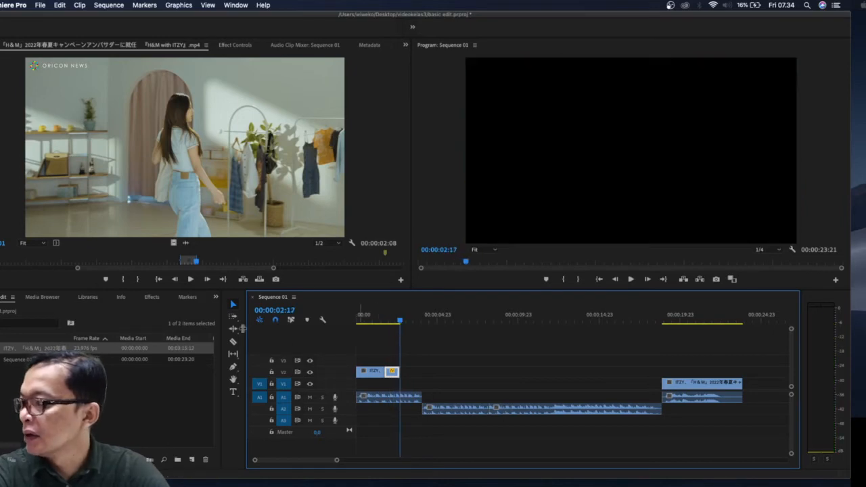
- Find the source shot of the two women leaning together and mark In and Out points for a duration of 00:00:02:07
drag(198, 265, 298, 272)
drag(79, 269, 127, 273)
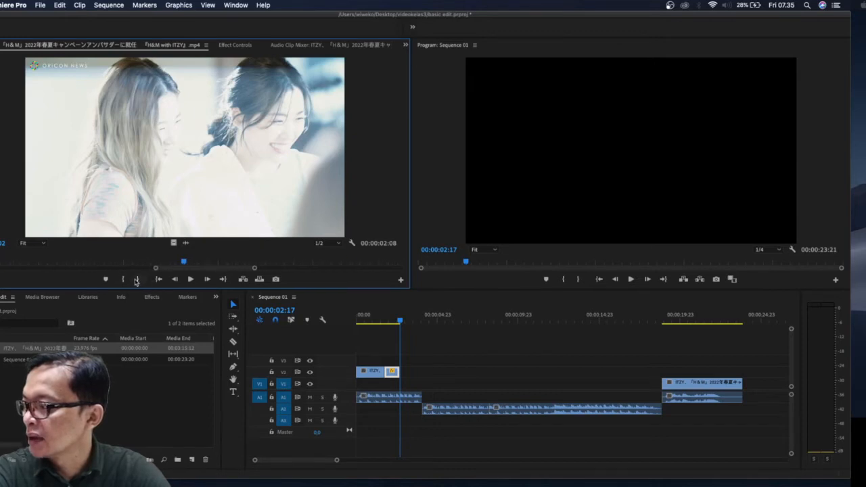
click(138, 280)
click(123, 280)
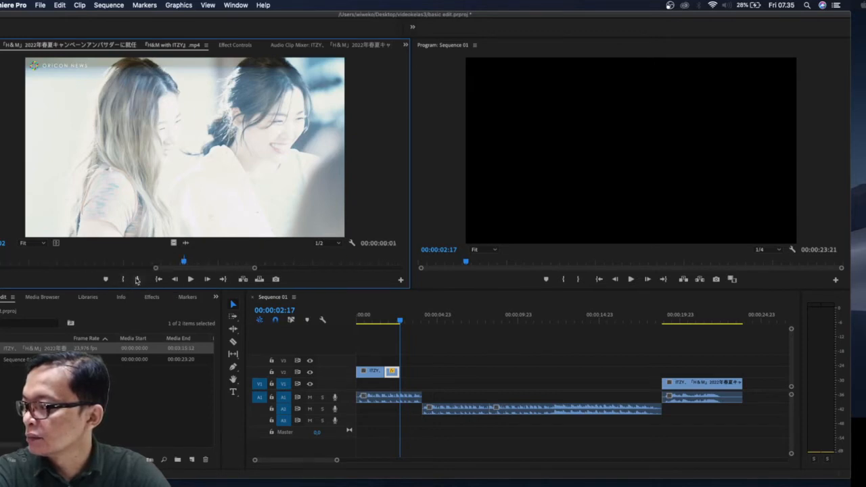
drag(186, 265, 227, 274)
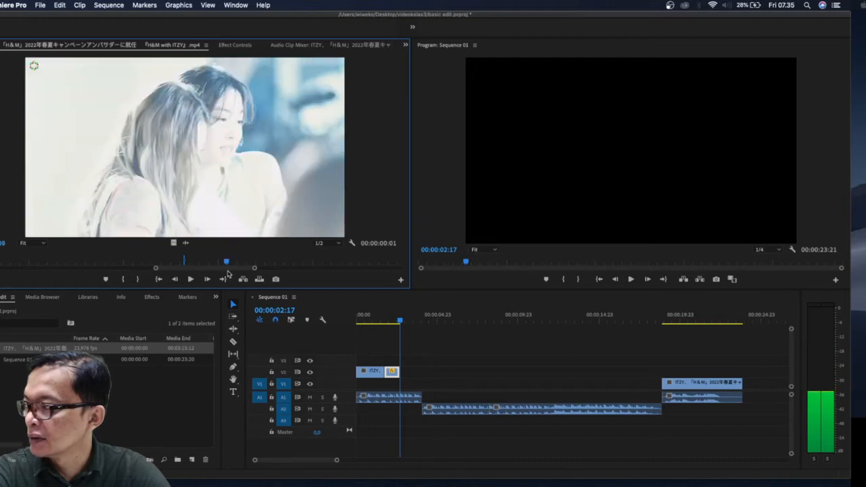
click(136, 281)
- Add the two-women shot at 00:00:02:17, delete its audio from A3, and place its video on V2 directly after the walking shot
drag(197, 171, 406, 362)
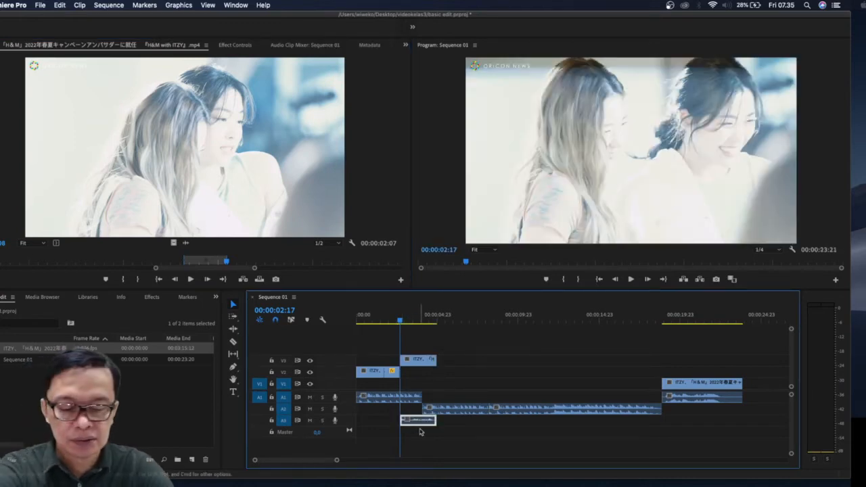
key(Delete)
click(421, 363)
drag(421, 368, 420, 373)
- Play through the cut between the two V2 shots and past the end of the two-women shot to check the timing against the music
drag(397, 321, 369, 329)
key(space)
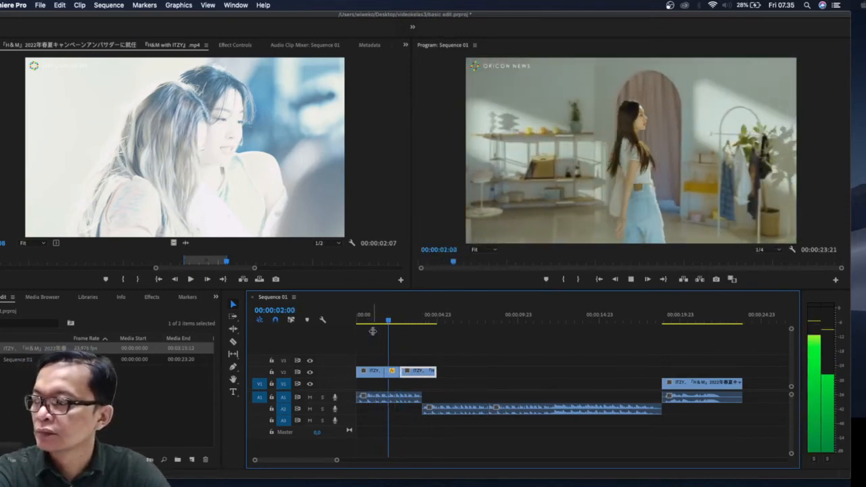
key(space)
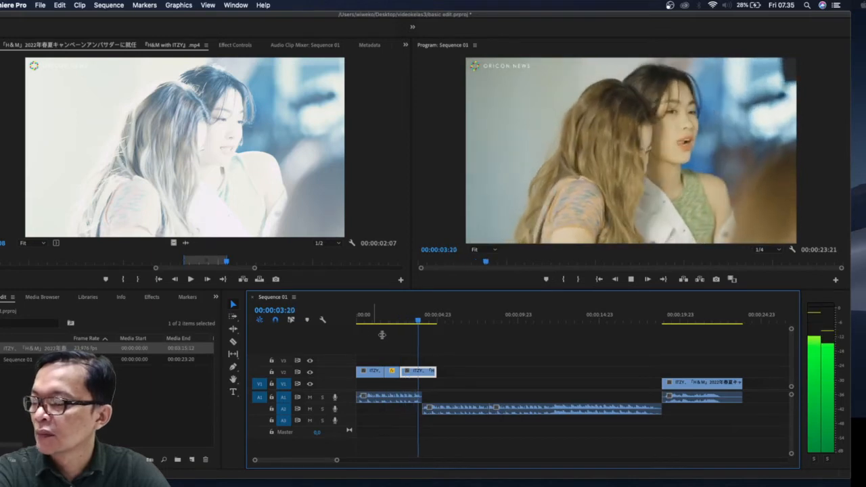
drag(419, 323, 369, 338)
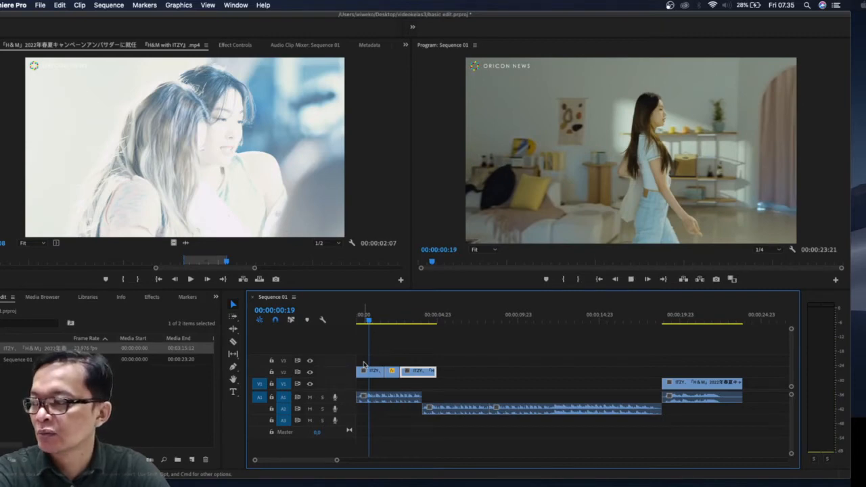
key(space)
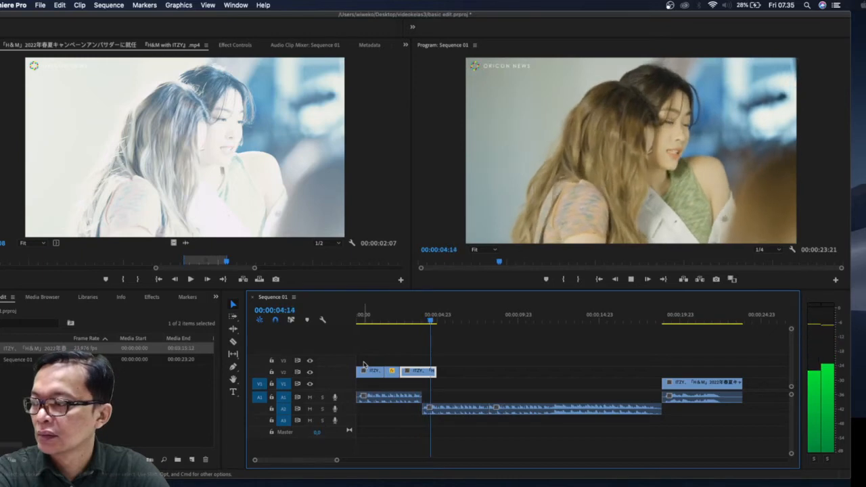
key(space)
drag(435, 323, 387, 335)
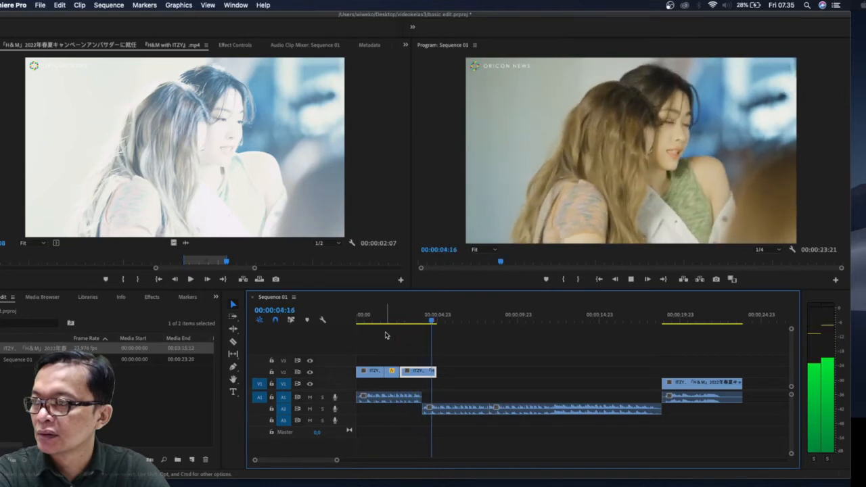
key(space)
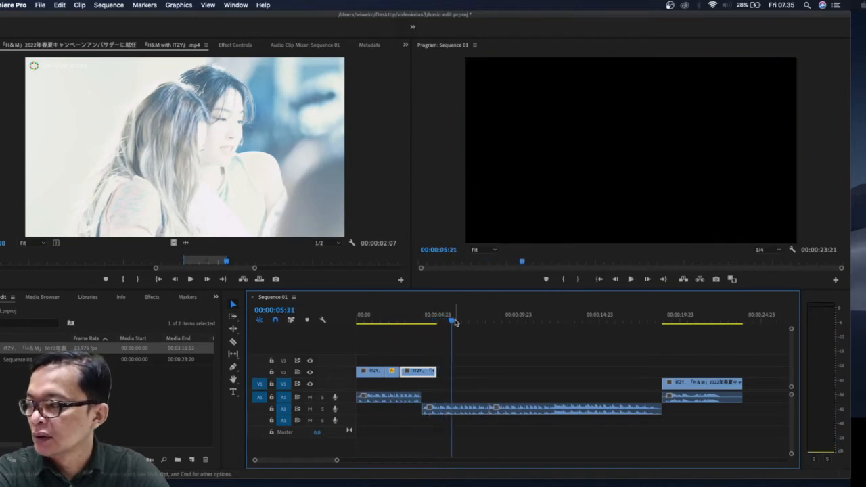
- Replay the end of the walking shot and the two-women shot to find the music cue inside the two-women shot
drag(455, 323, 387, 338)
key(space)
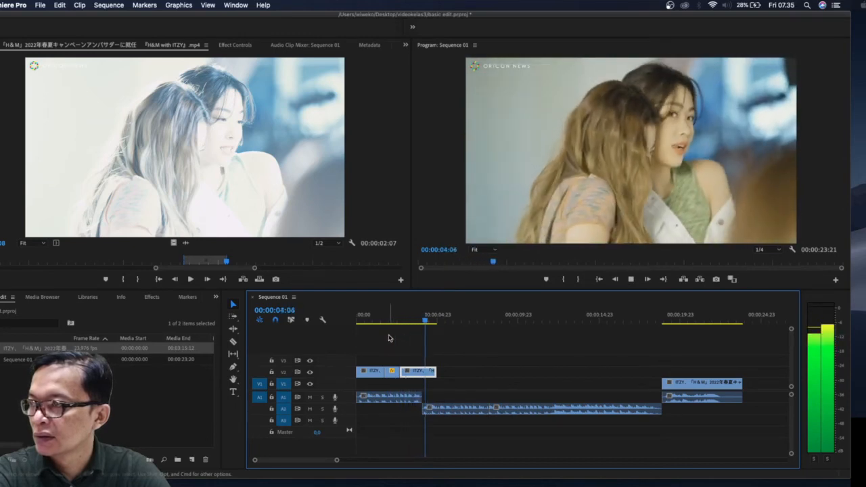
drag(435, 320, 397, 326)
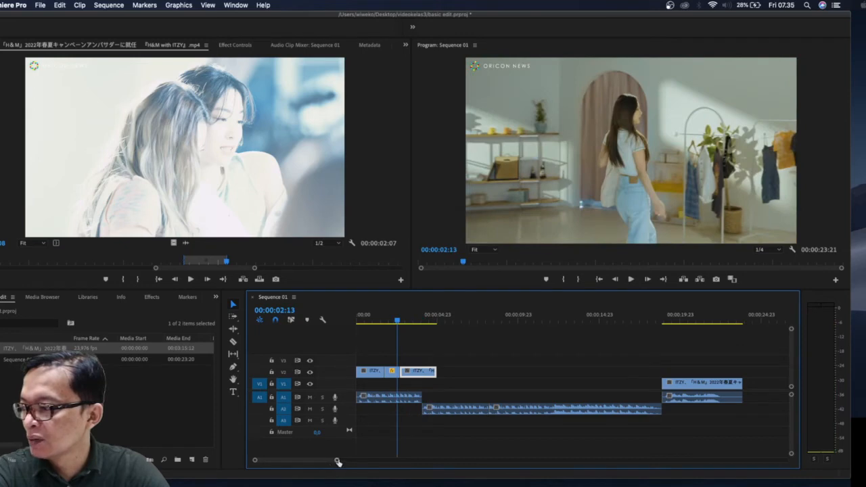
drag(339, 463, 294, 461)
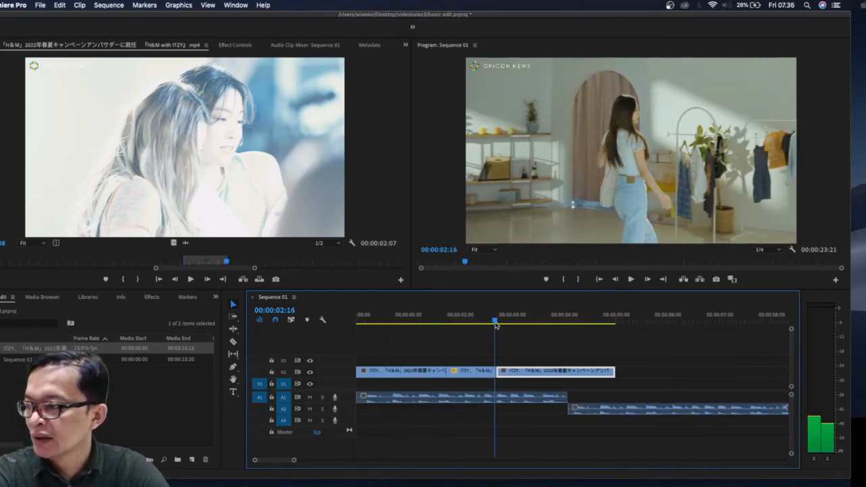
key(space)
key(space)
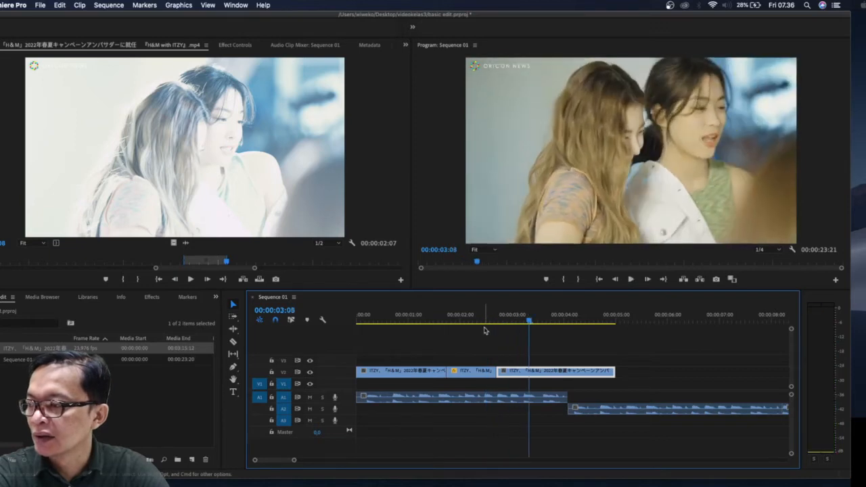
drag(529, 323, 487, 320)
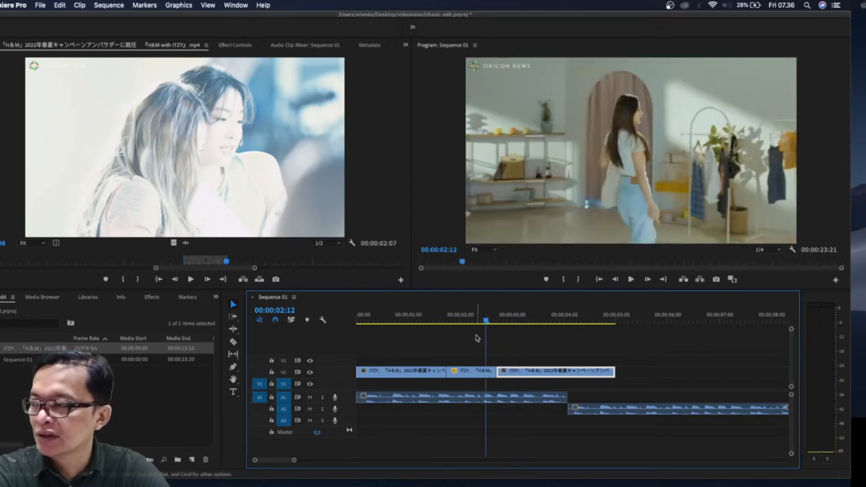
key(space)
key(space)
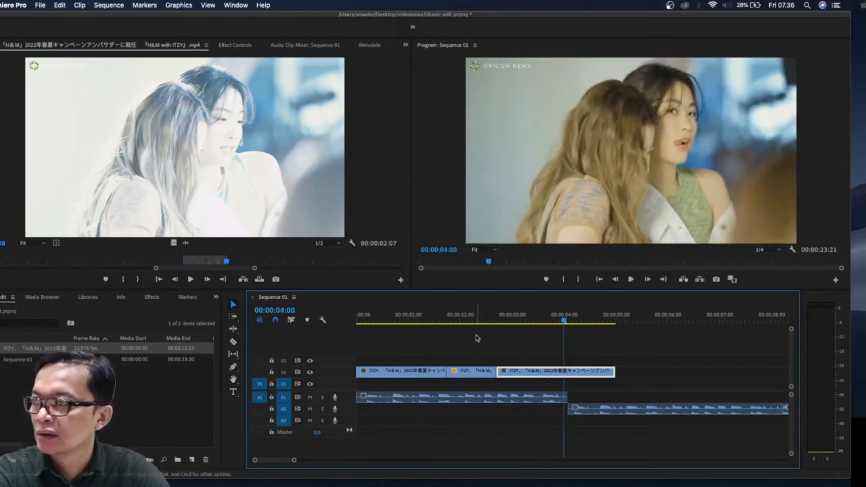
key(space)
key(space)
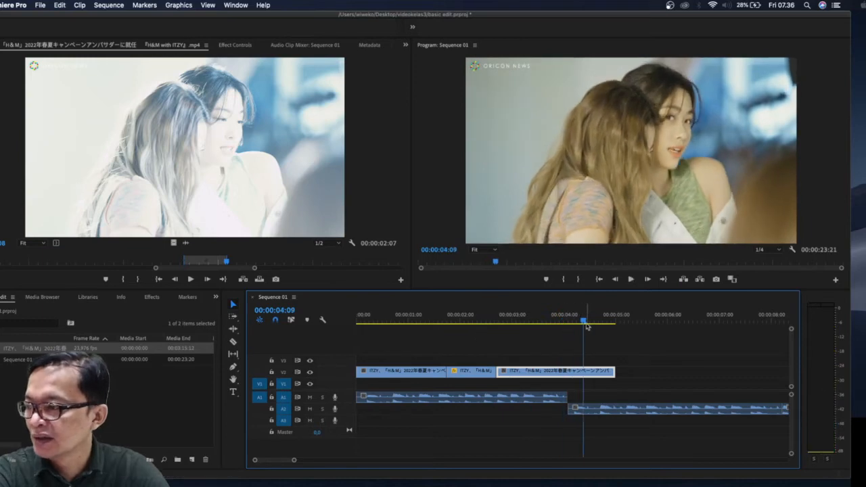
- Split the two-women shot on V2 at 00:00:04:02, in line with the end of the A1 music clip
mouse_move(582, 322)
mouse_down()
mouse_move(552, 326)
mouse_move(569, 328)
mouse_up()
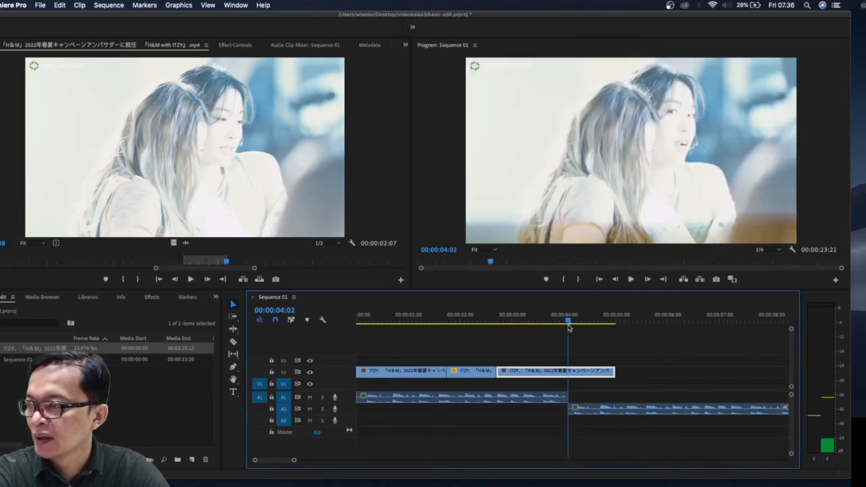
key(c)
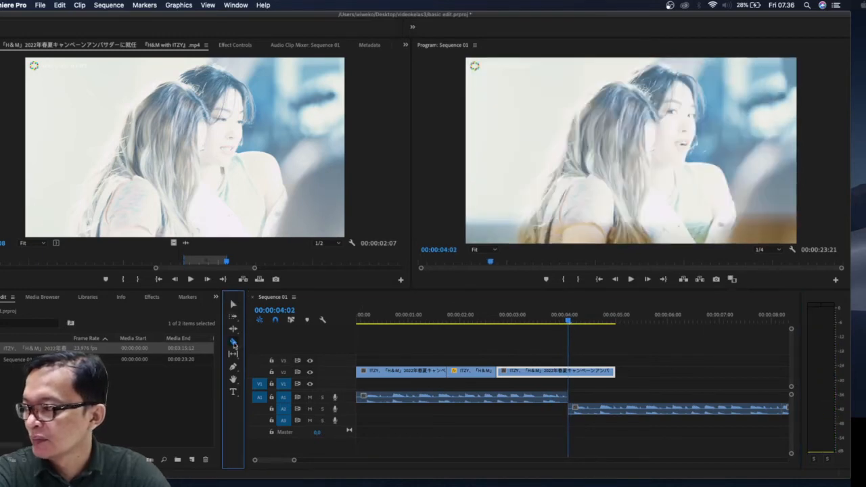
click(572, 371)
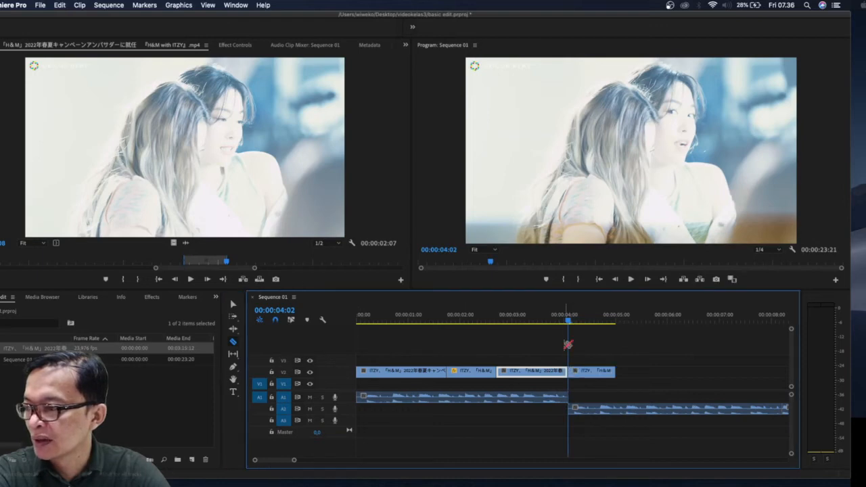
drag(570, 323, 552, 329)
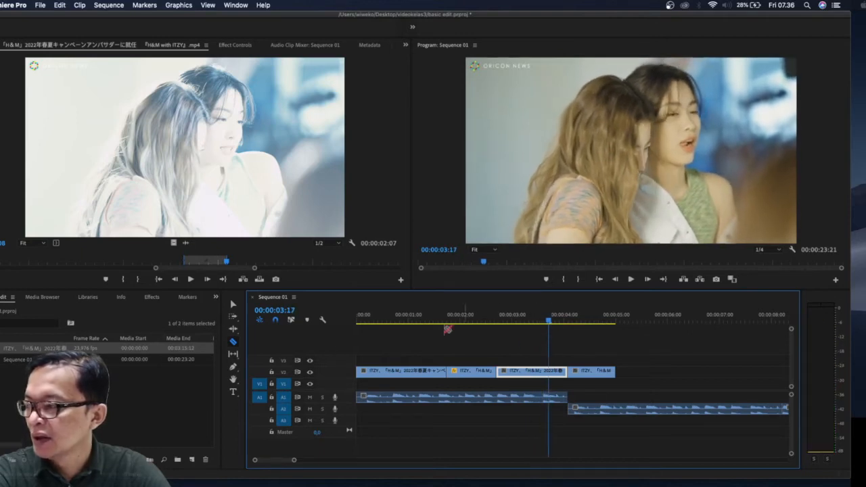
click(234, 305)
- Set the speed of the first two-women segment on V2 to 120%
click(530, 377)
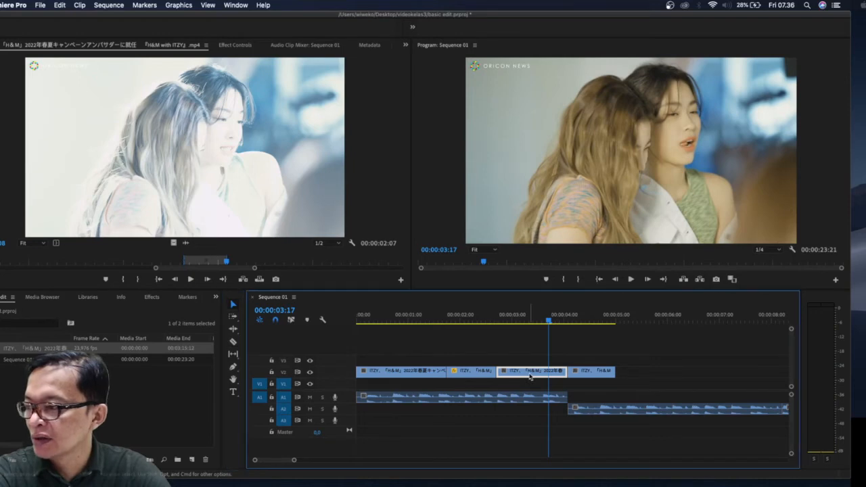
right_click(531, 377)
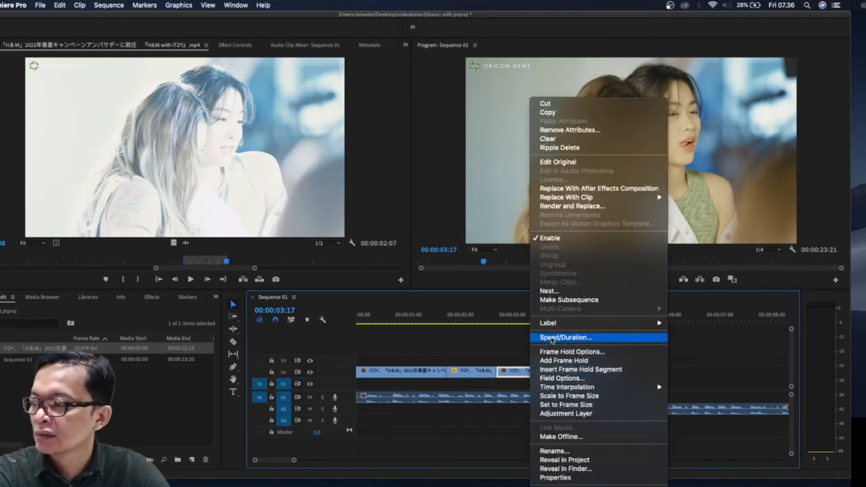
click(552, 336)
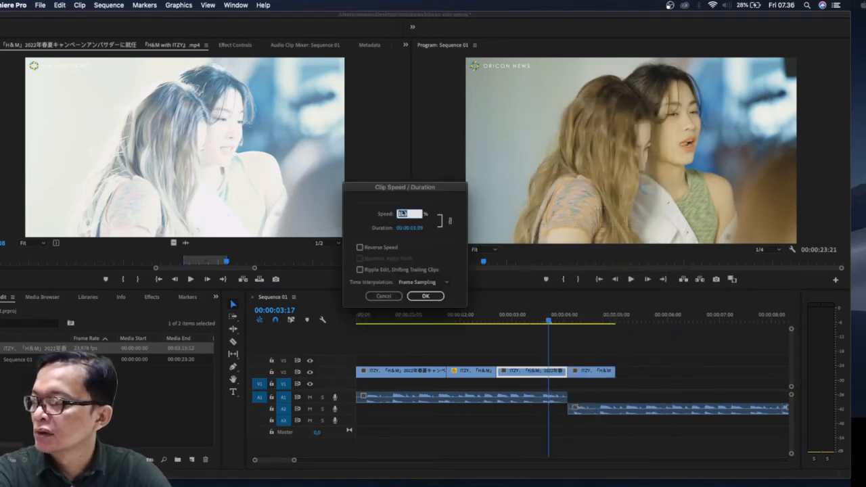
text(12)
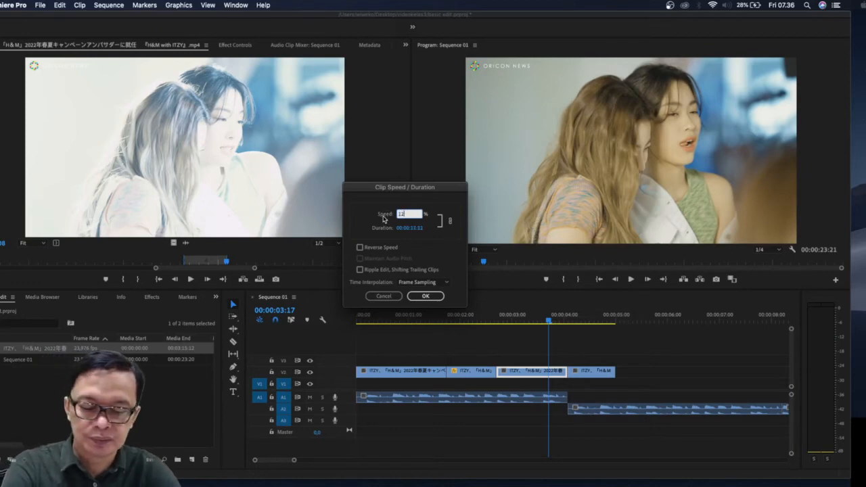
text(0)
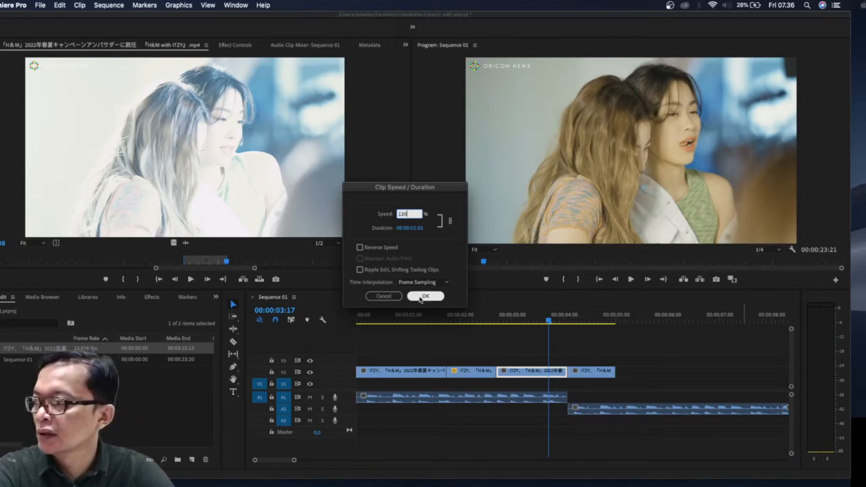
click(423, 295)
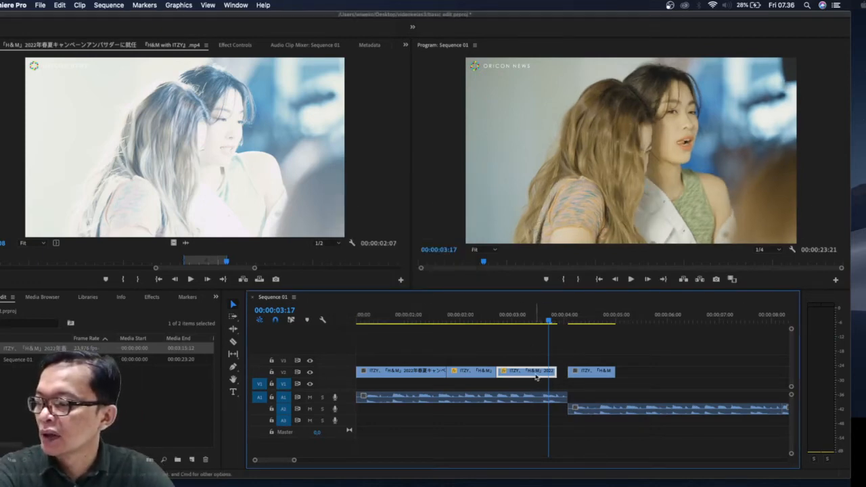
- Raise the first two-women segment's speed to 130%
right_click(536, 377)
click(580, 335)
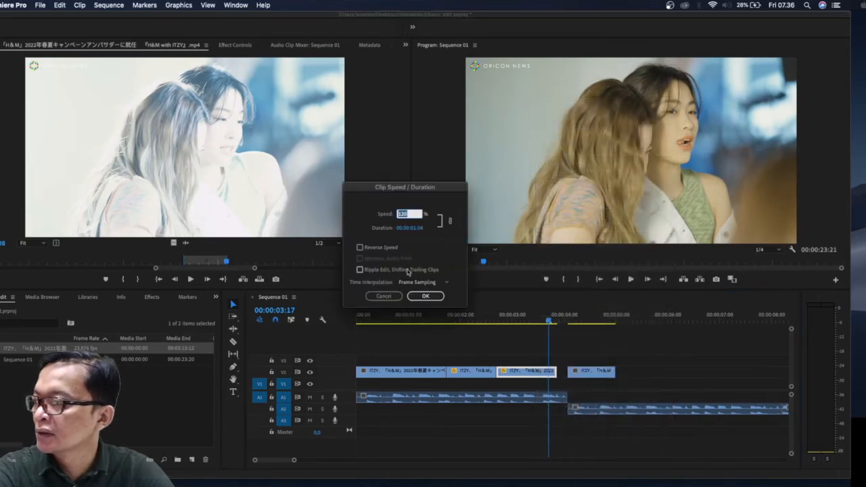
text(130)
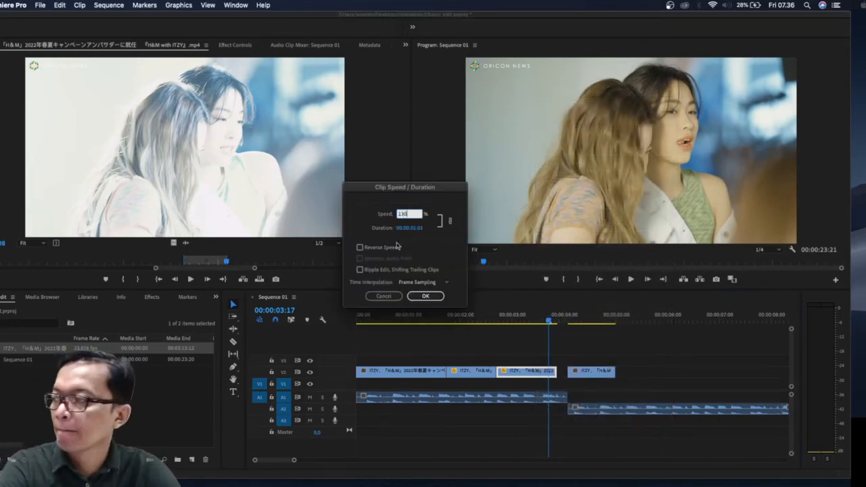
click(425, 296)
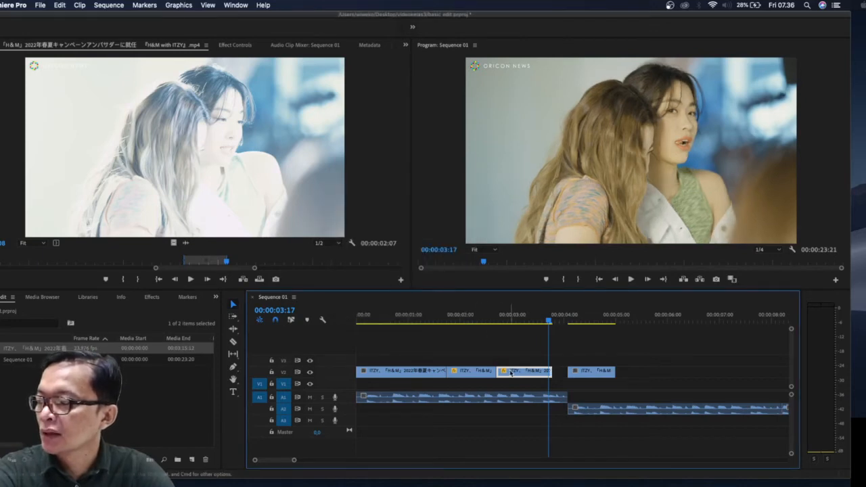
- Set the first two-women segment's speed to 135% without rippling the trailing clips
right_click(511, 373)
click(526, 337)
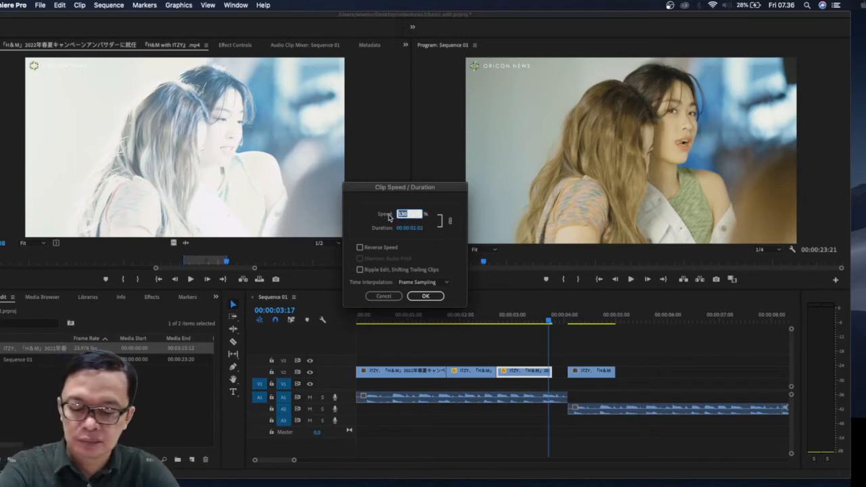
text(13)
click(431, 301)
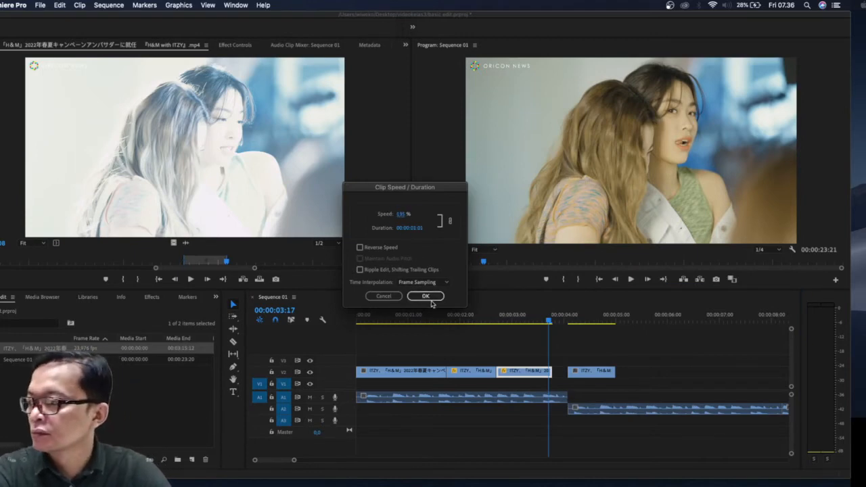
click(426, 298)
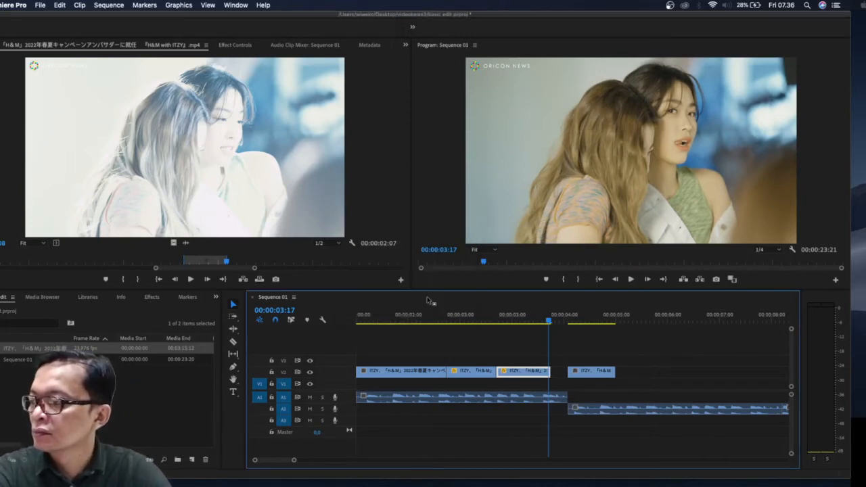
- Play through the sped-up two-women segment, then move the remaining segment on V2 against its end to close the gap
drag(547, 321, 488, 328)
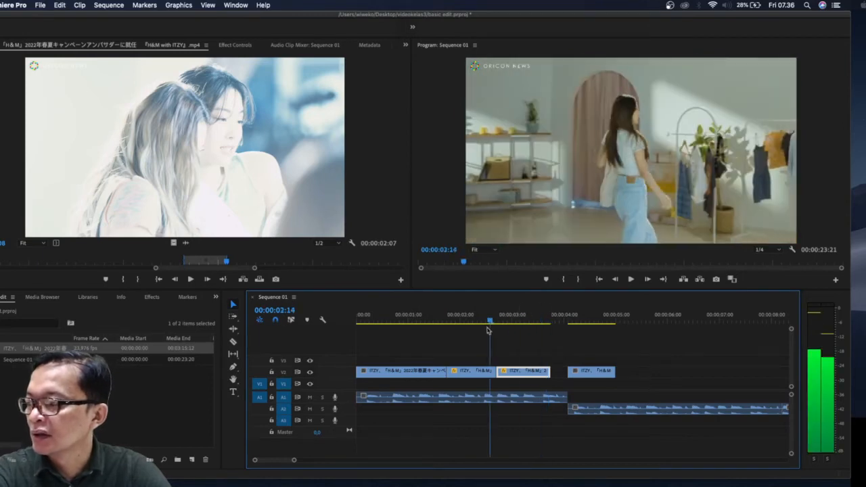
key(space)
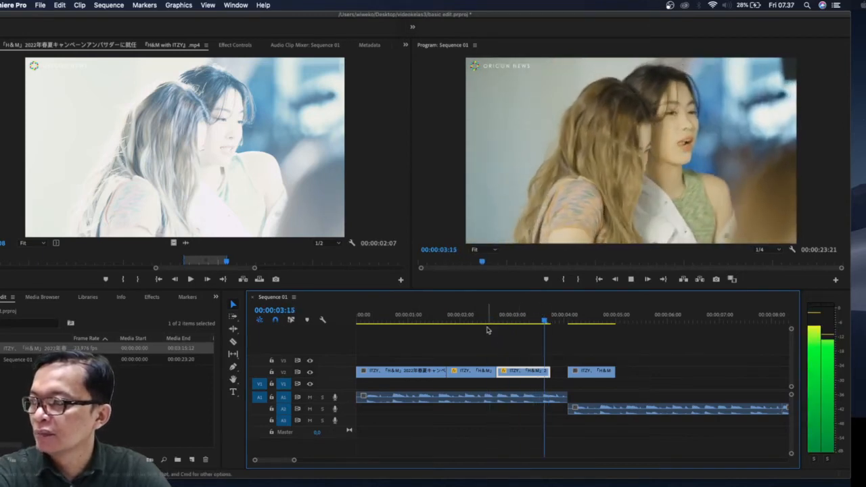
key(space)
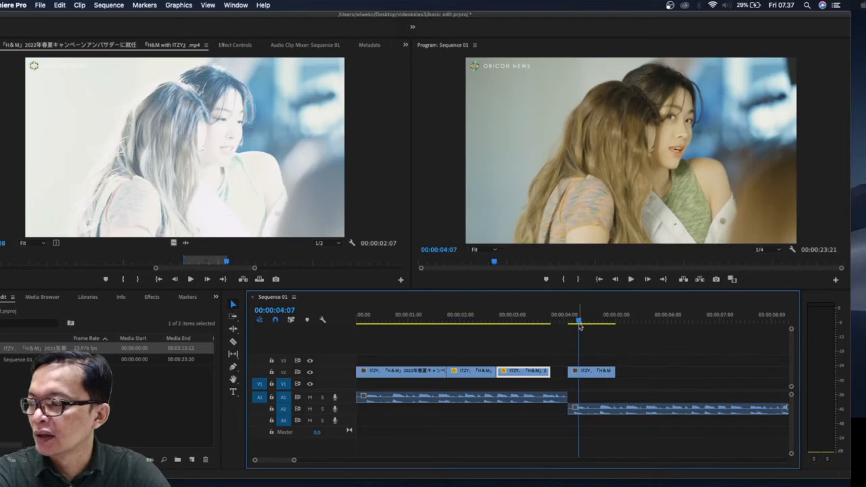
drag(593, 374, 570, 376)
- Play from the walking shot past the end of the second two-women segment to check the joined cuts against the music
drag(579, 320, 471, 344)
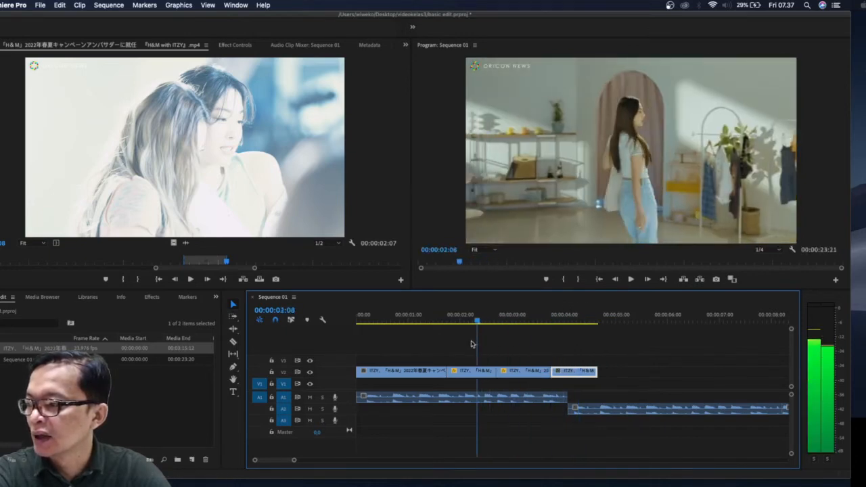
key(space)
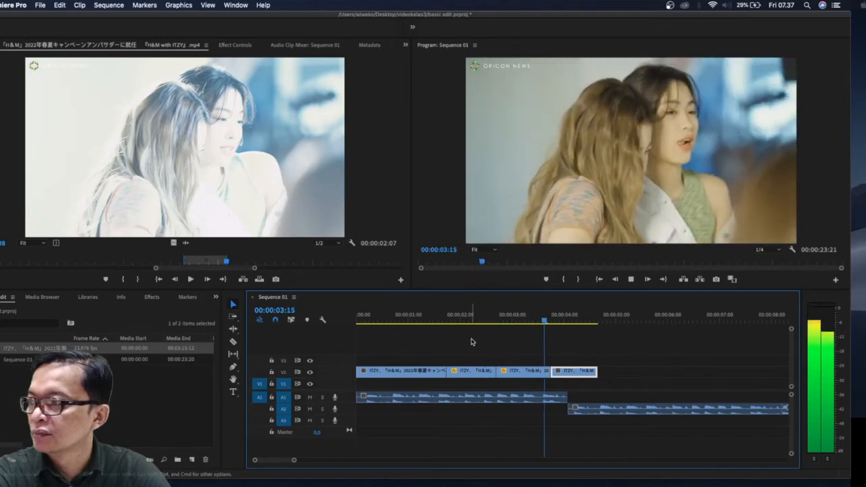
key(space)
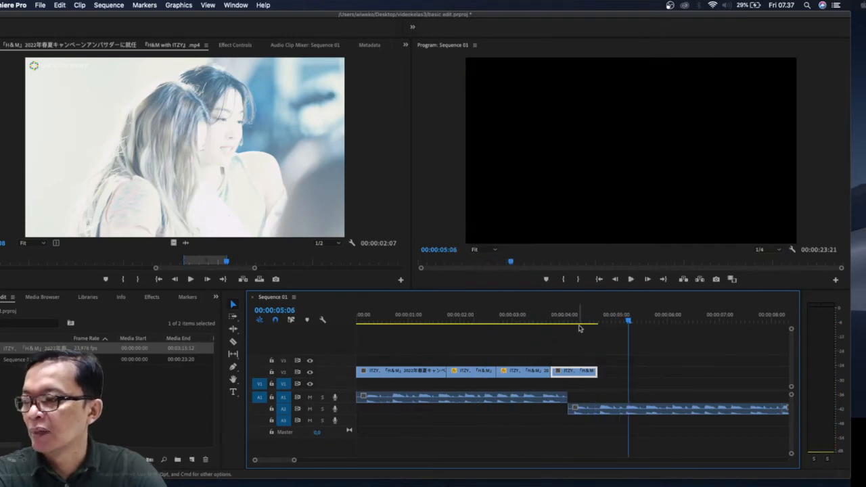
drag(600, 323, 425, 339)
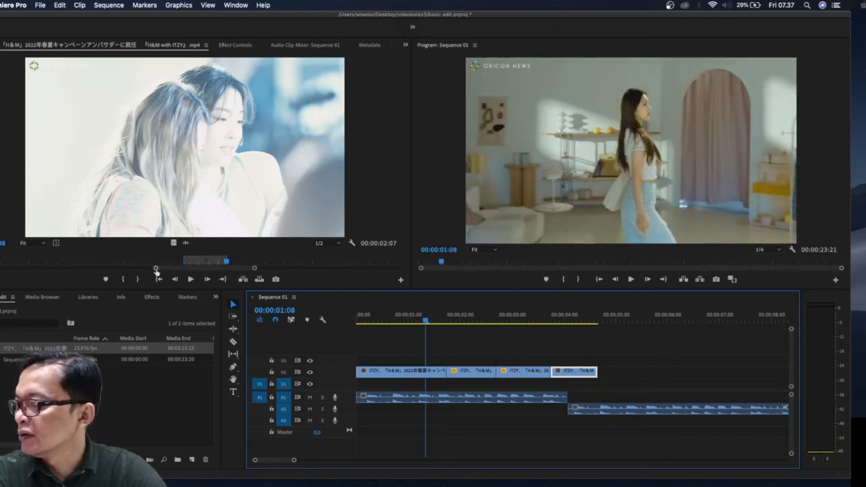
- Find the source shot of the woman in the black blazer and mark In and Out points for a duration of 00:00:02:12
click(134, 274)
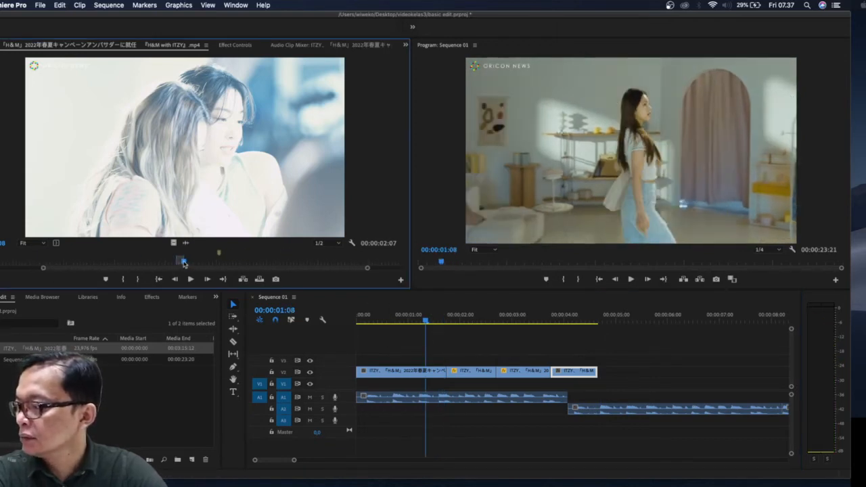
click(204, 264)
mouse_move(205, 265)
mouse_down()
mouse_move(249, 265)
mouse_move(206, 270)
mouse_move(219, 271)
mouse_up()
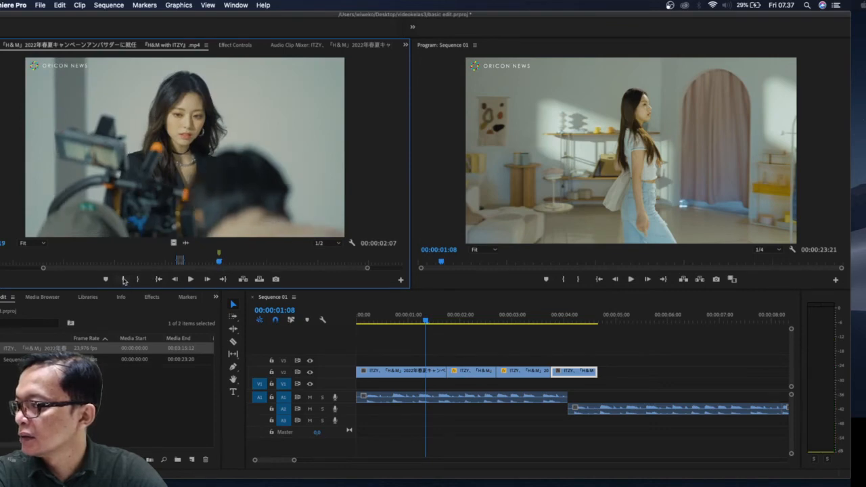
click(124, 280)
mouse_move(218, 262)
mouse_down()
mouse_move(235, 266)
mouse_move(229, 266)
mouse_up()
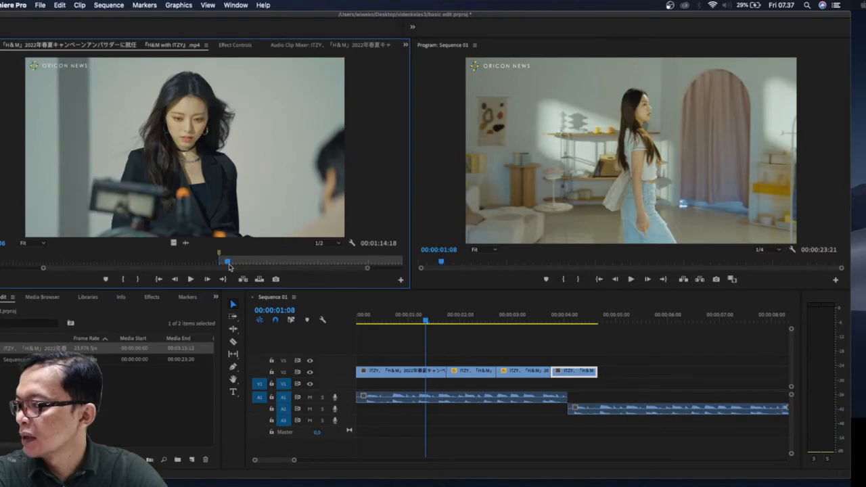
click(140, 280)
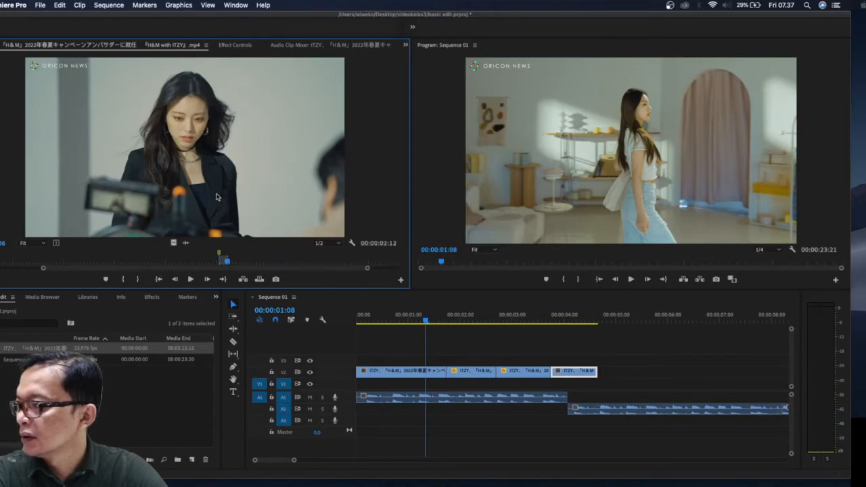
- Place the marked black-blazer shot on V2 directly after the last clip, keeping only its video
drag(228, 208, 605, 364)
alt+click(630, 422)
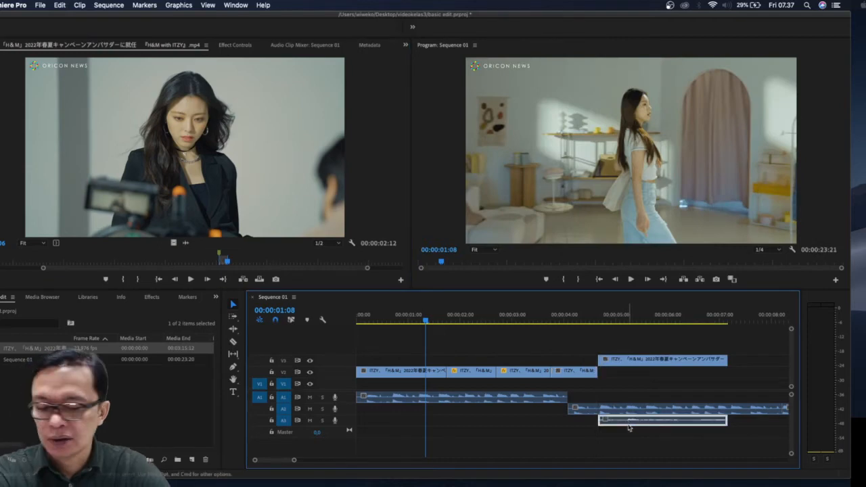
key(Delete)
click(628, 363)
drag(628, 364, 628, 373)
- Play the sequence from the start, and replay the join into the black-blazer shot against the music
drag(425, 323, 363, 354)
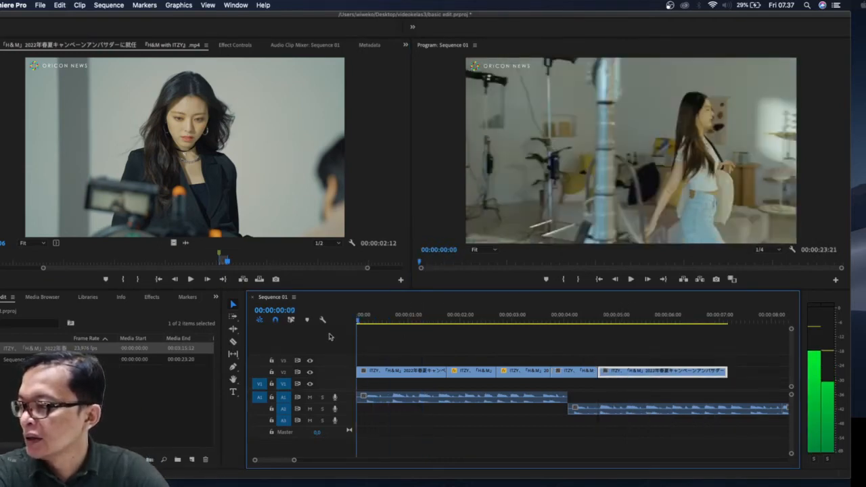
key(space)
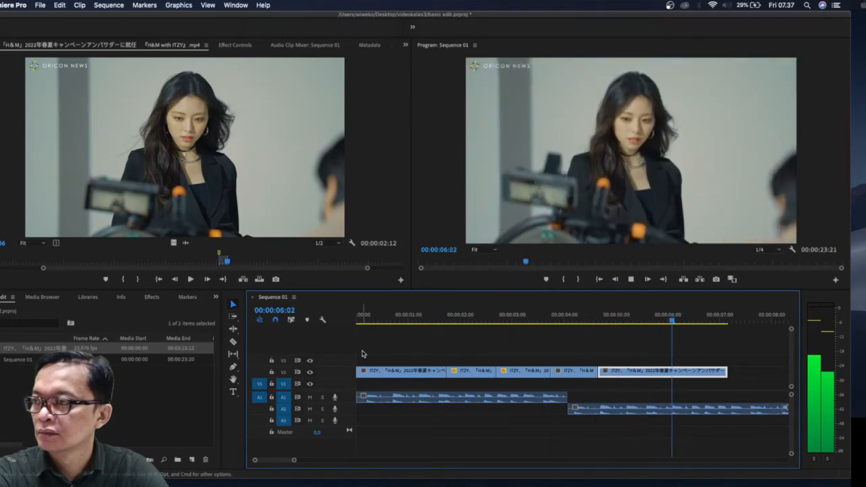
key(space)
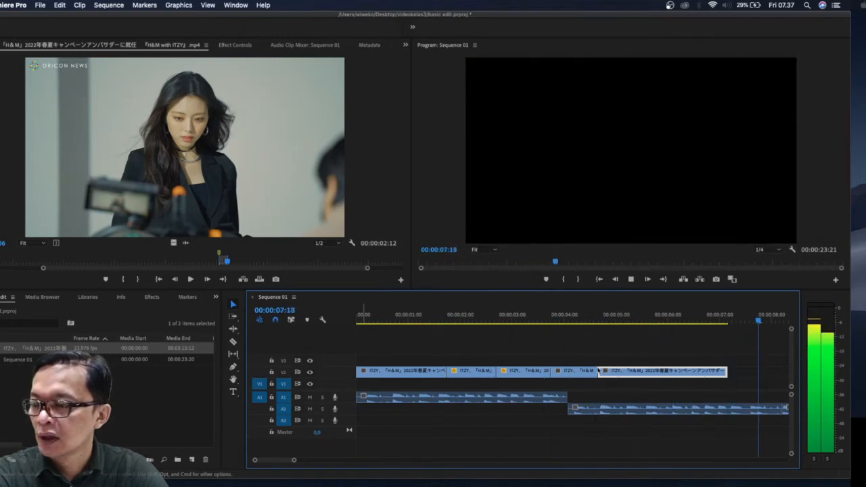
drag(725, 322, 584, 366)
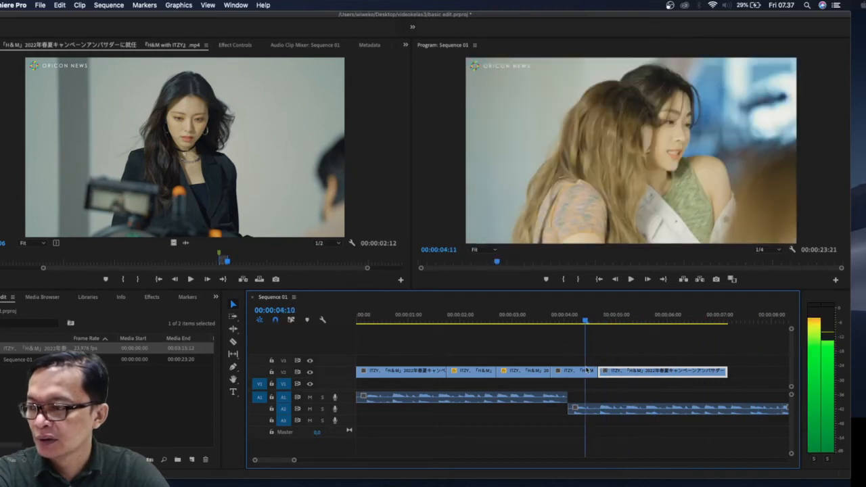
key(space)
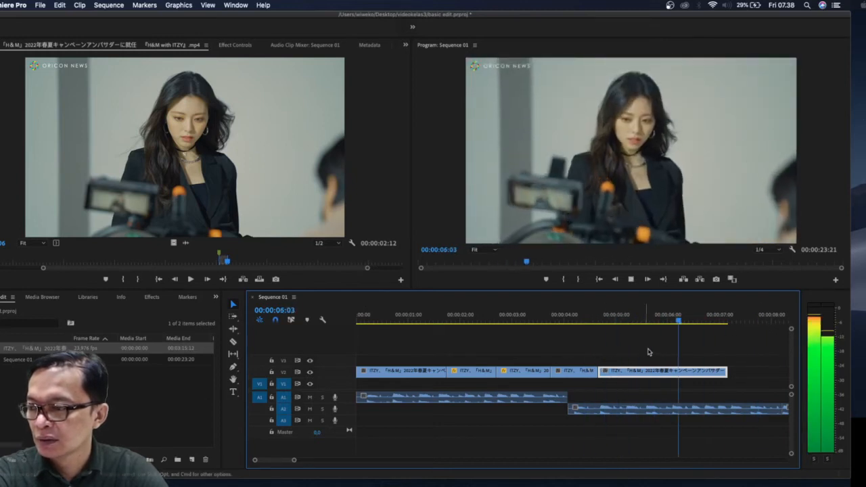
key(space)
- Cut the black-blazer clip at 00:00:06:17 to match the music and delete the piece after the cut
drag(714, 327, 686, 332)
key(space)
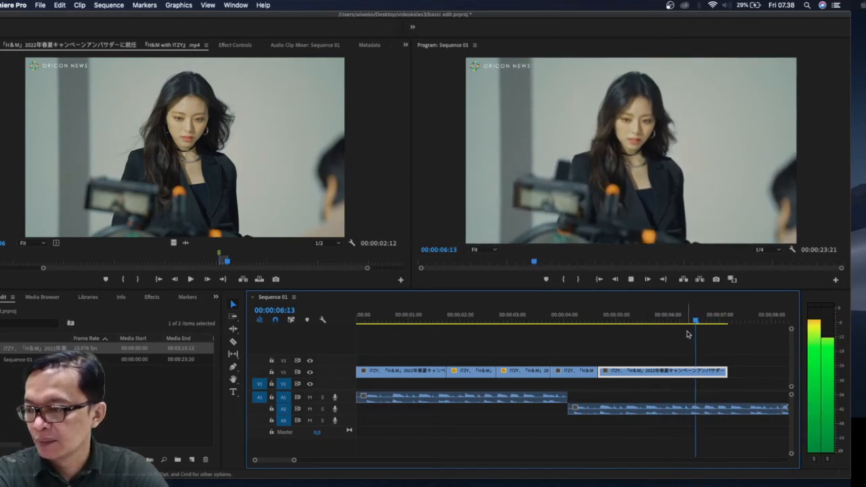
key(space)
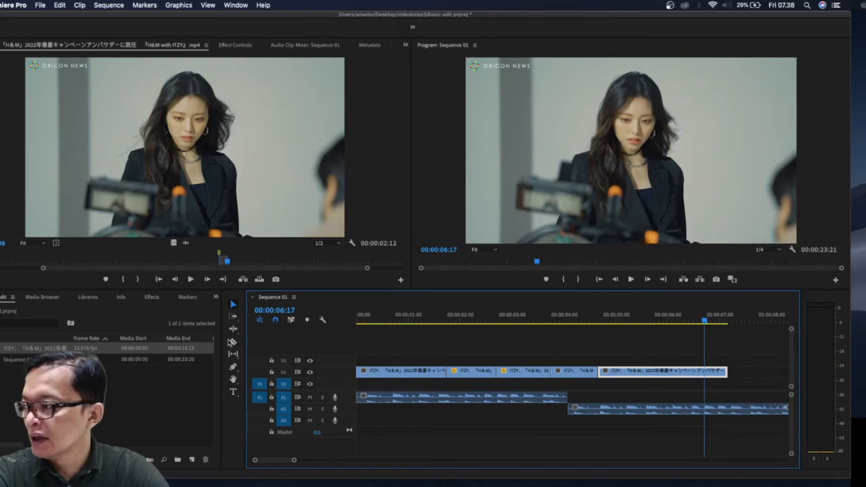
click(232, 341)
click(705, 371)
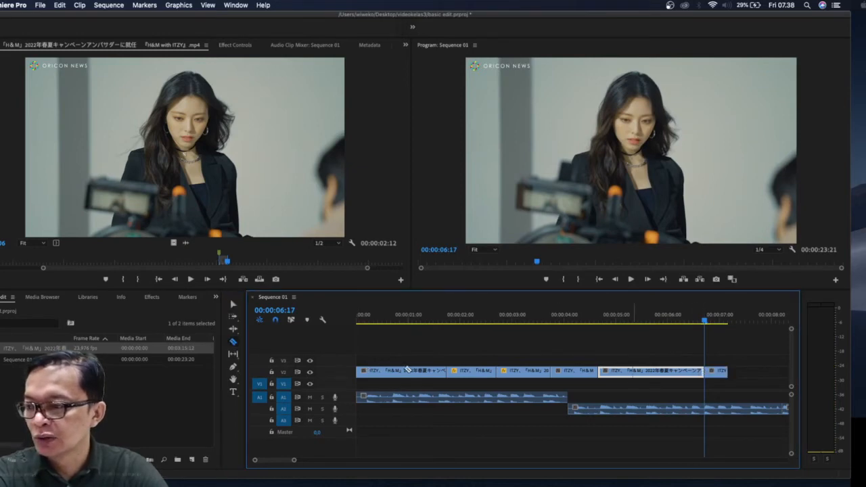
click(233, 304)
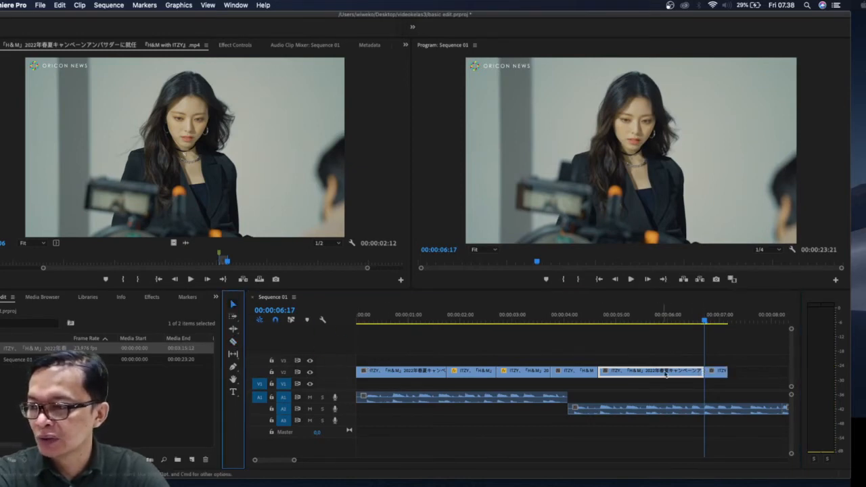
click(714, 372)
key(Delete)
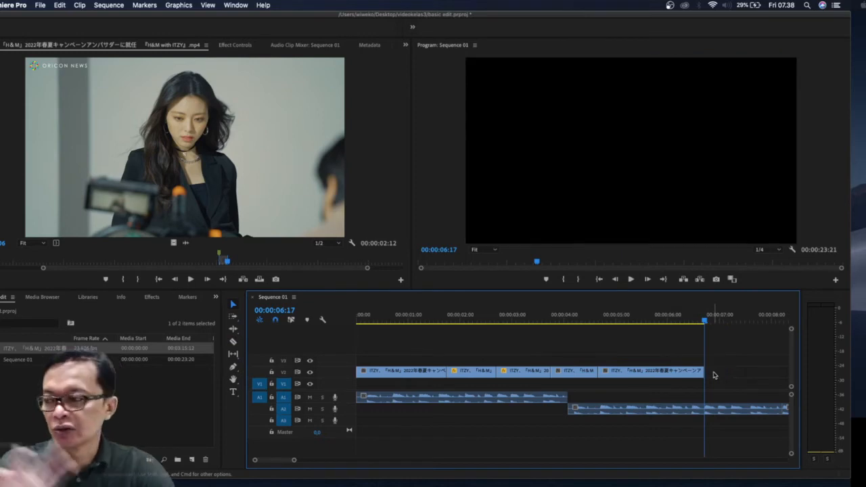
- Apply the Iris Box video transition to the cut between the walking shot and the first two-women segment
drag(705, 323, 401, 361)
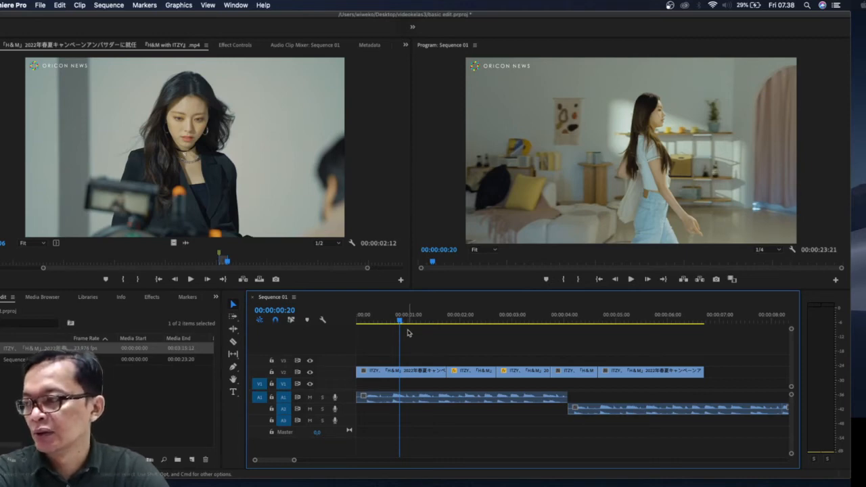
drag(402, 329, 500, 339)
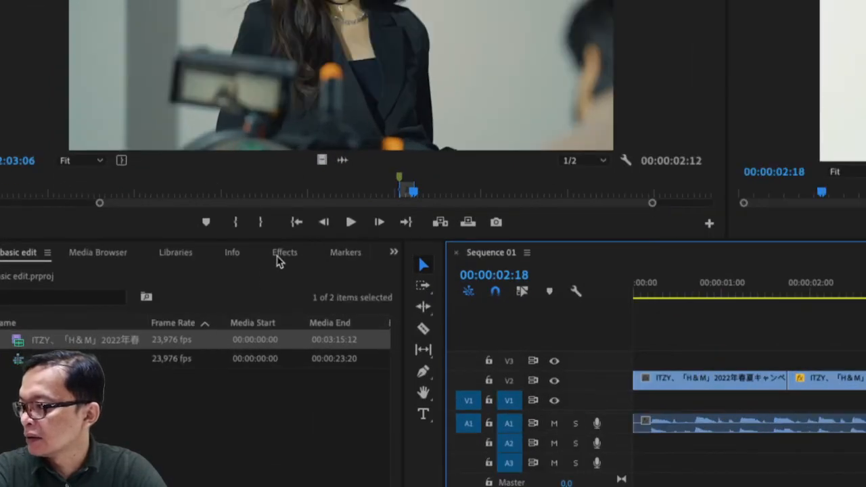
click(281, 254)
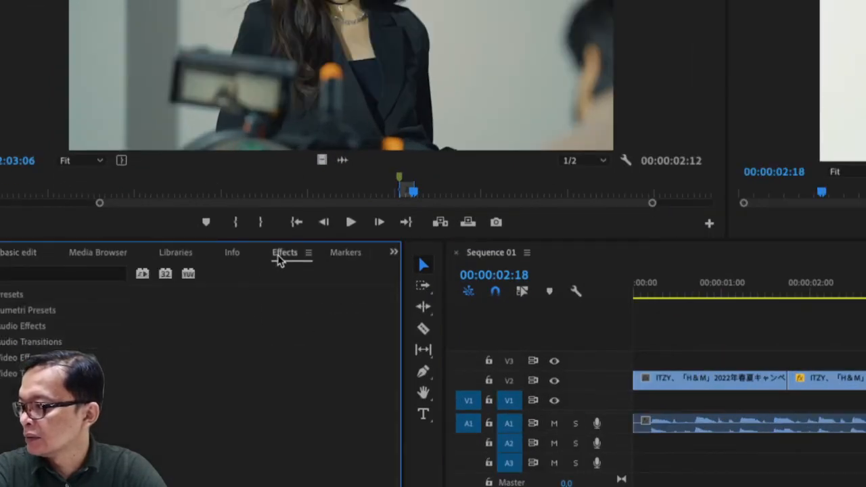
click(13, 373)
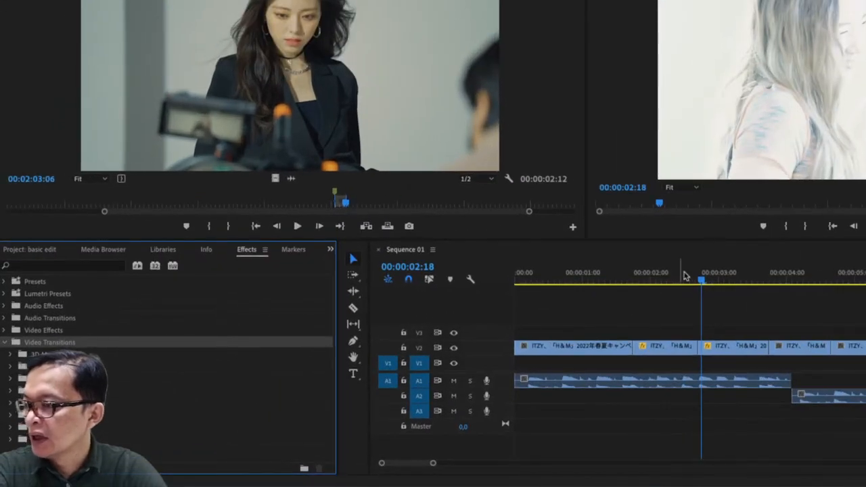
drag(702, 280, 703, 304)
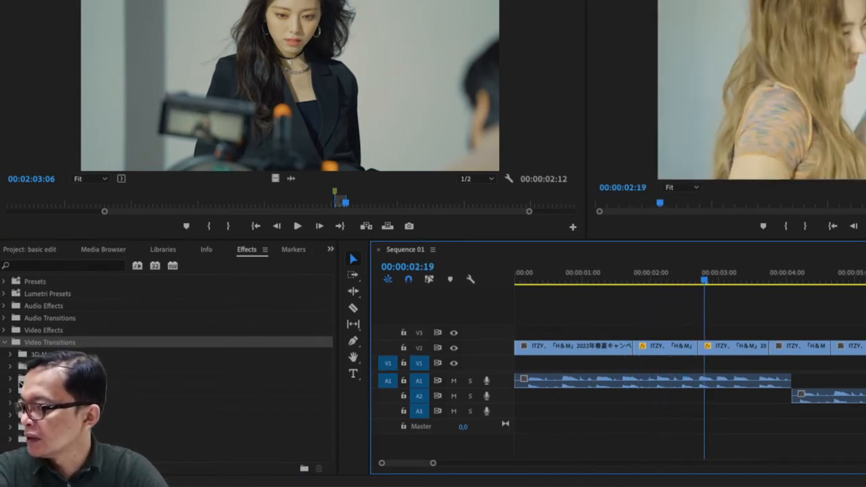
click(10, 391)
click(16, 402)
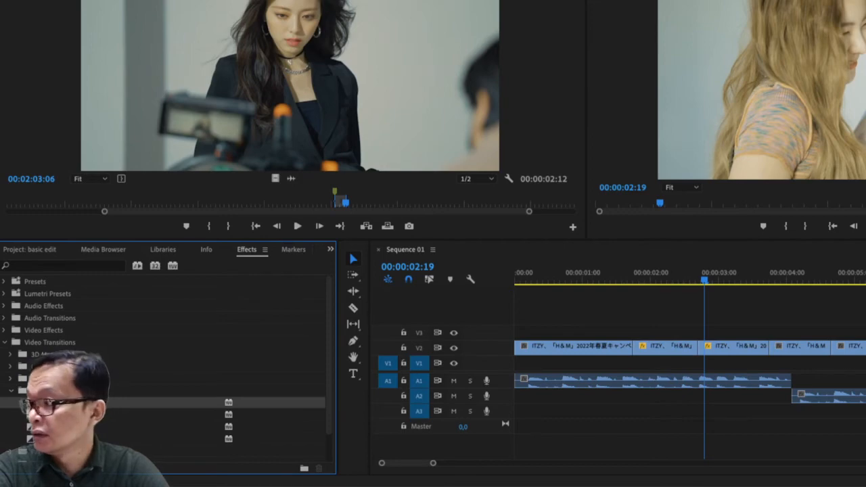
drag(16, 402, 700, 347)
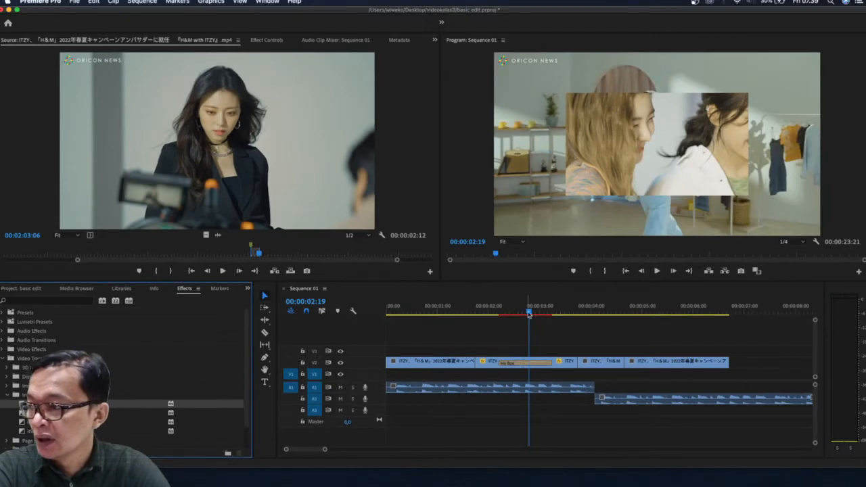
- Scrub through the Iris Box transition and delete it from the cut
mouse_move(530, 314)
mouse_down()
mouse_move(482, 330)
mouse_move(537, 329)
mouse_up()
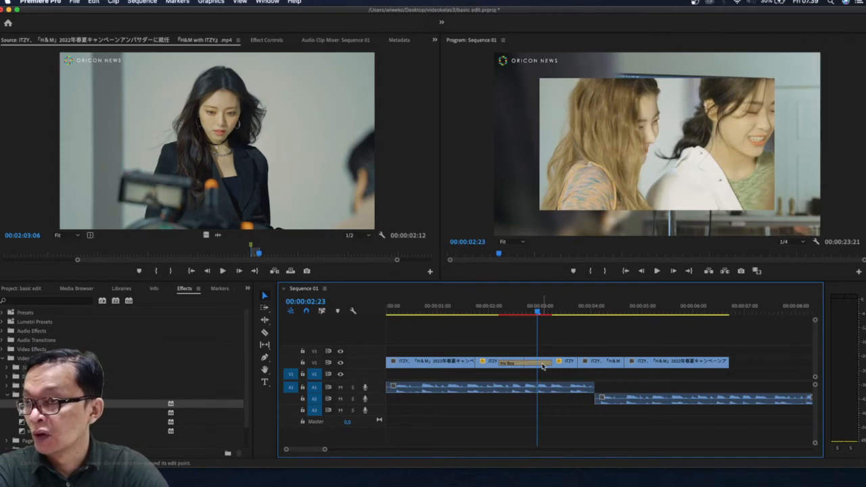
click(543, 366)
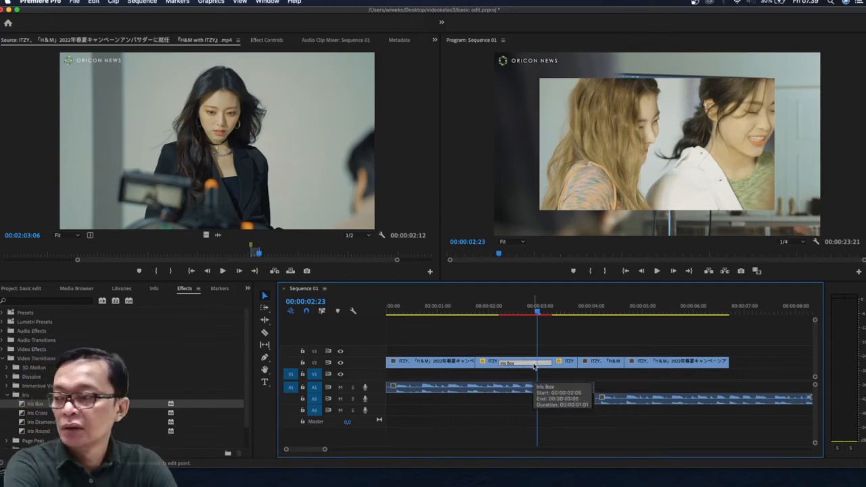
key(Delete)
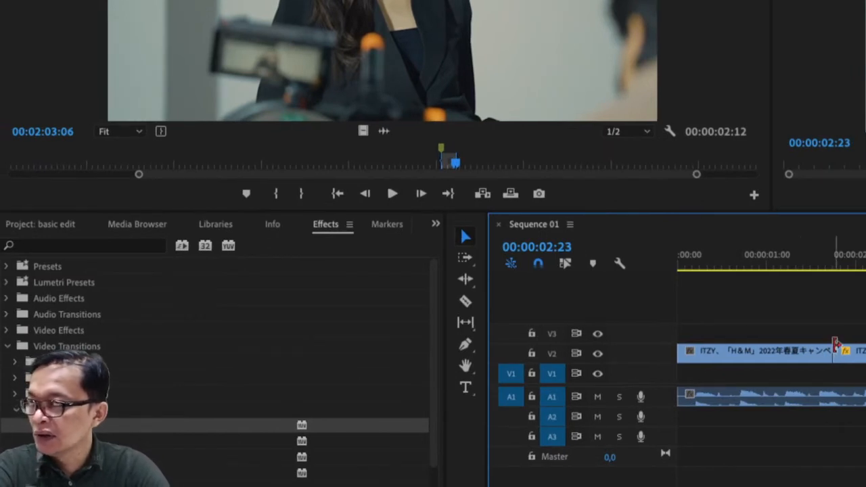
- Try the Dip to Black dissolve on the cut between the walking shot and the two-women segment, and remove it
click(15, 412)
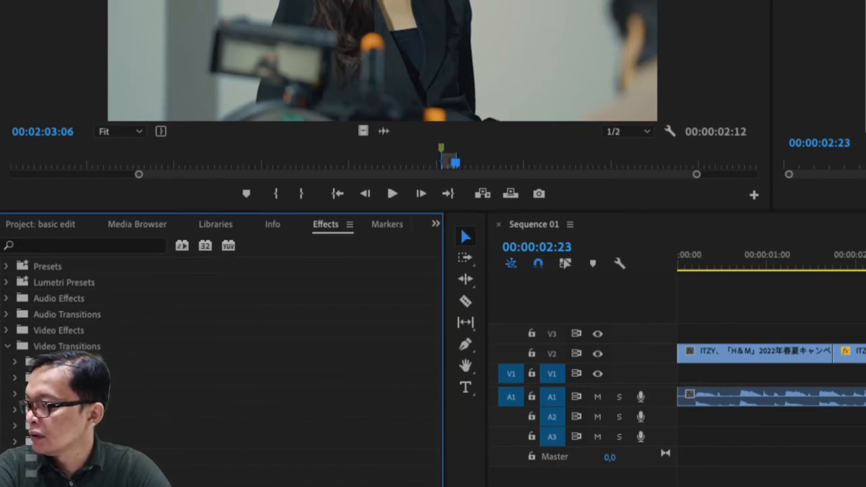
click(16, 379)
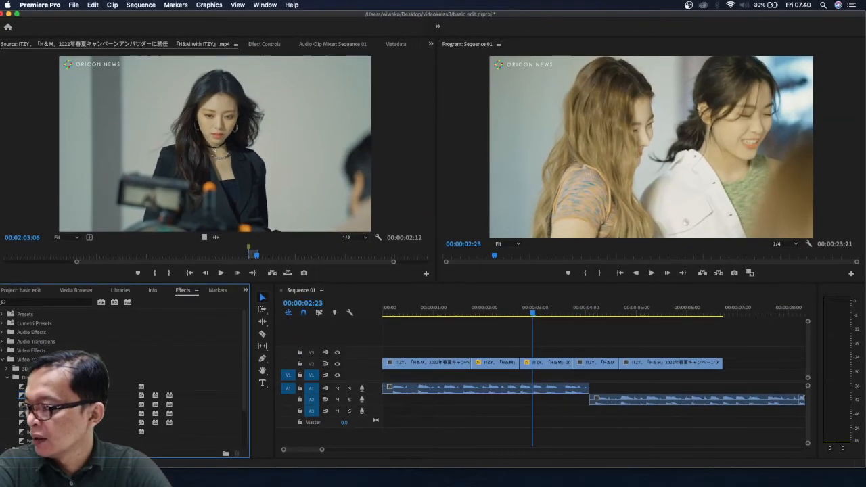
drag(40, 405, 527, 374)
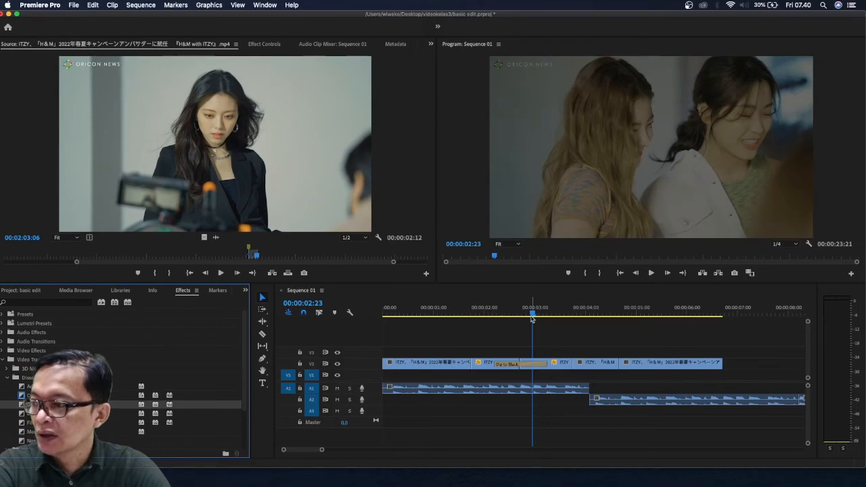
drag(533, 315, 553, 332)
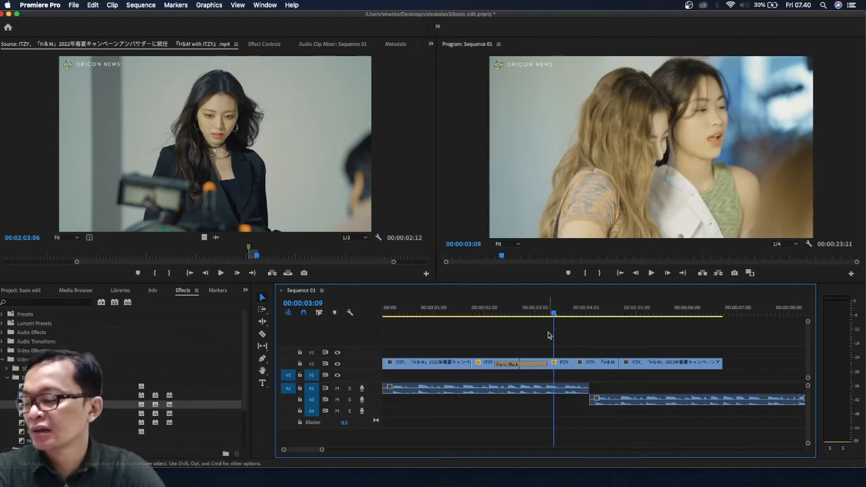
click(537, 367)
key(Delete)
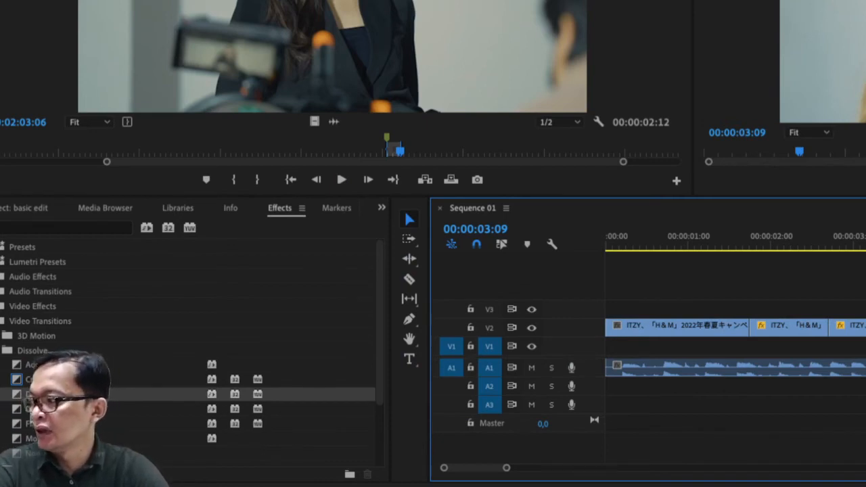
- Apply the Dip to White dissolve between the walking shot and the first two-women segment and play through it
click(25, 407)
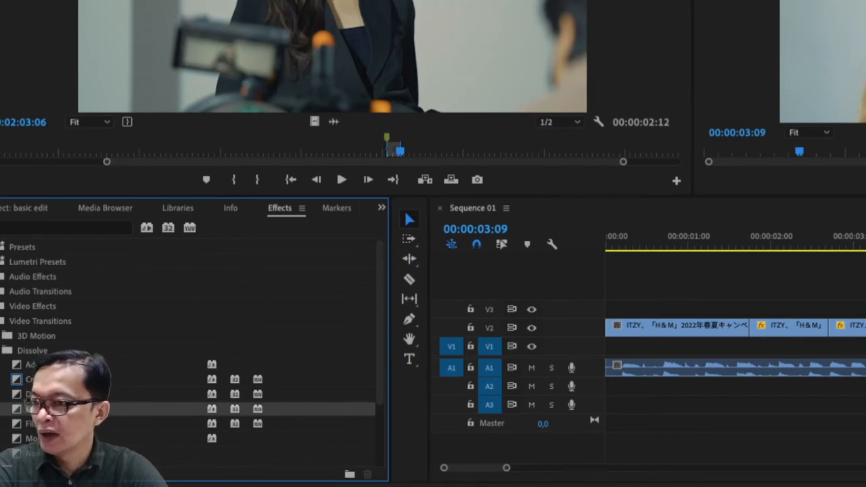
drag(25, 409, 833, 333)
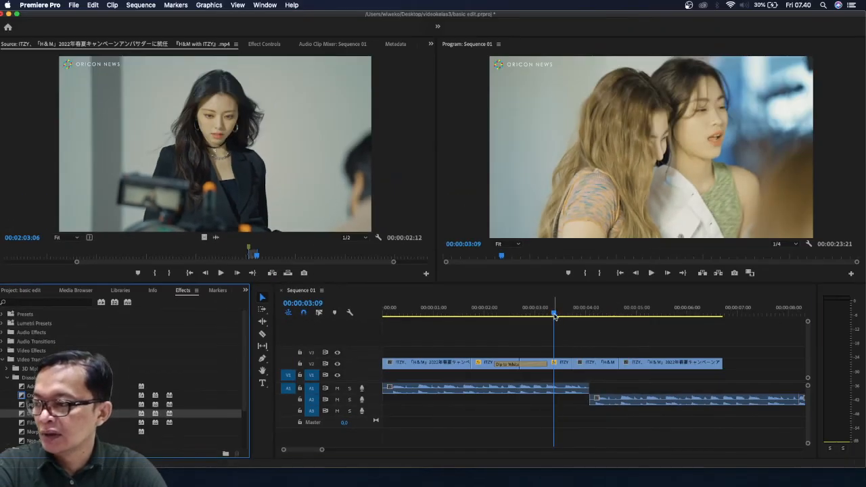
drag(553, 316, 480, 315)
key(space)
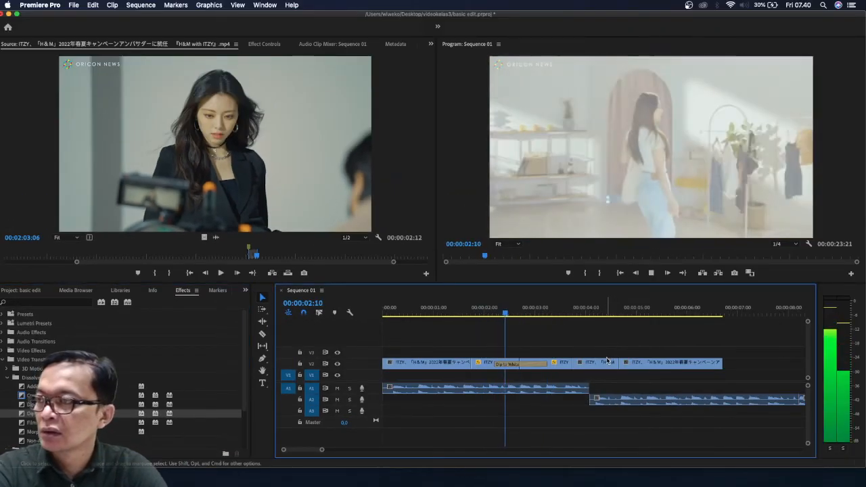
key(space)
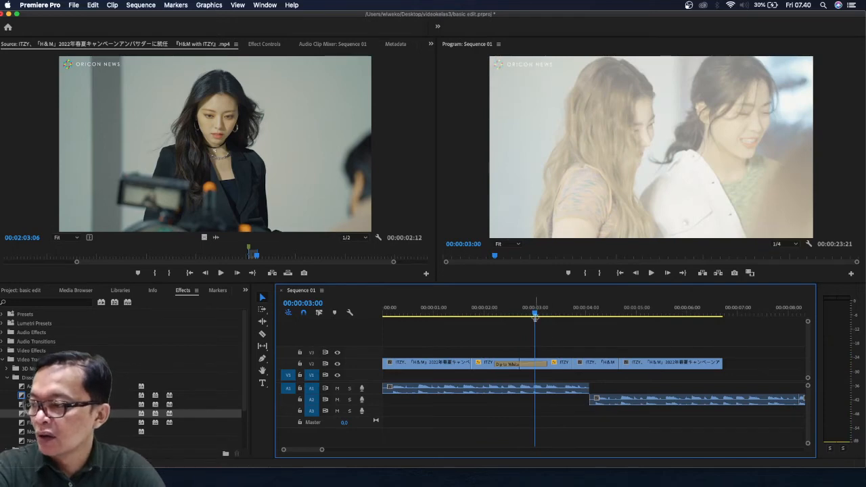
mouse_move(535, 316)
mouse_down()
mouse_move(490, 328)
mouse_move(526, 327)
mouse_up()
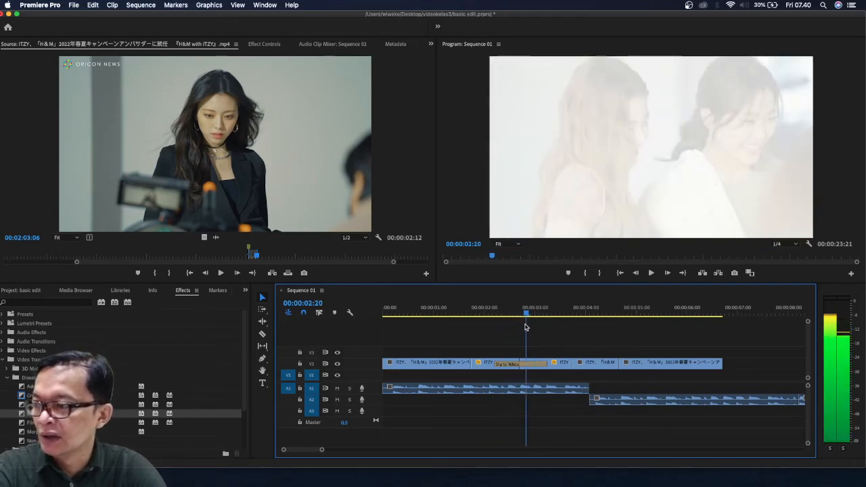
- Shorten the Dip to White transition to a duration of 00:00:00:05, keeping it centered at the cut
click(530, 369)
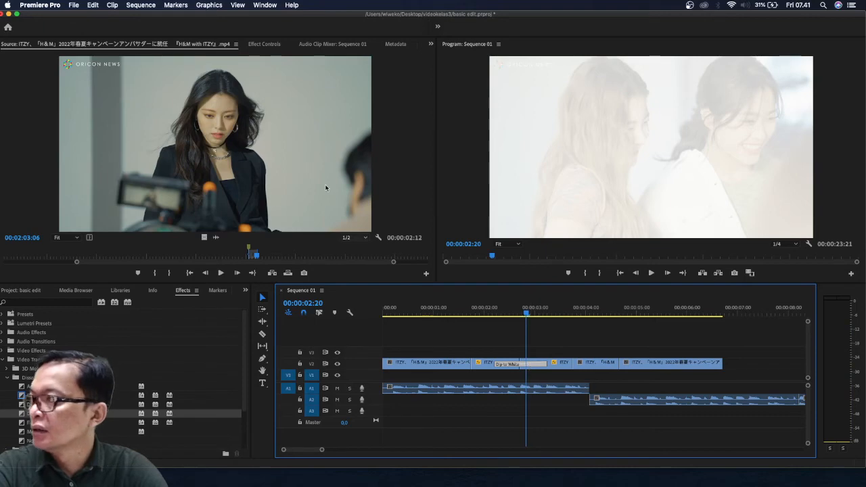
click(263, 44)
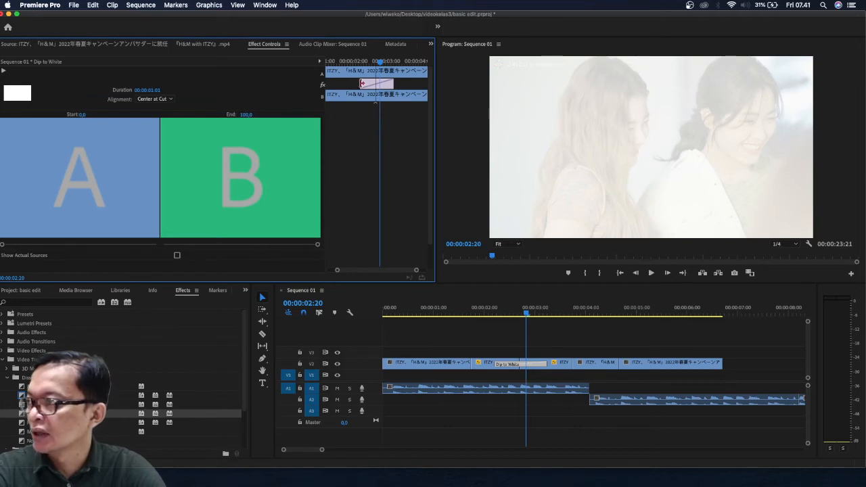
drag(362, 82, 377, 84)
- Play from before the shortened Dip to White transition into the two-women segment to check its timing
drag(526, 313, 474, 320)
key(space)
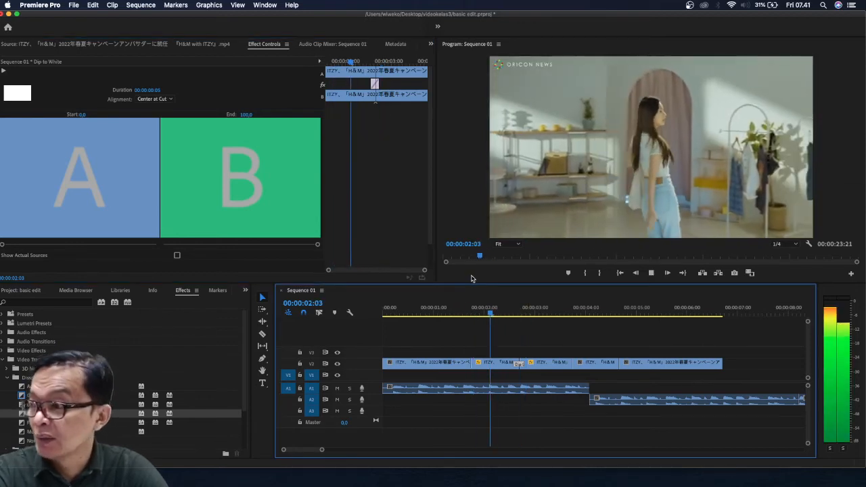
key(space)
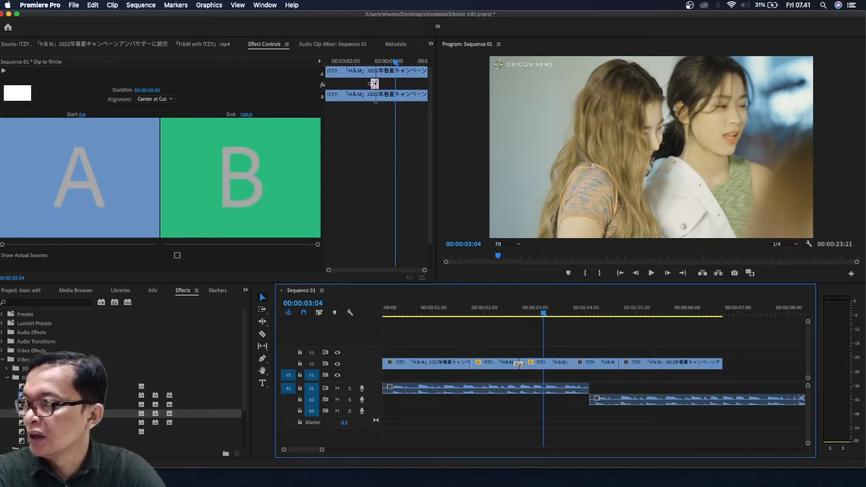
- Shorten the first Dip to White transition to 00:00:00:04 and play from the sequence start through the two-women segment
drag(374, 83, 375, 83)
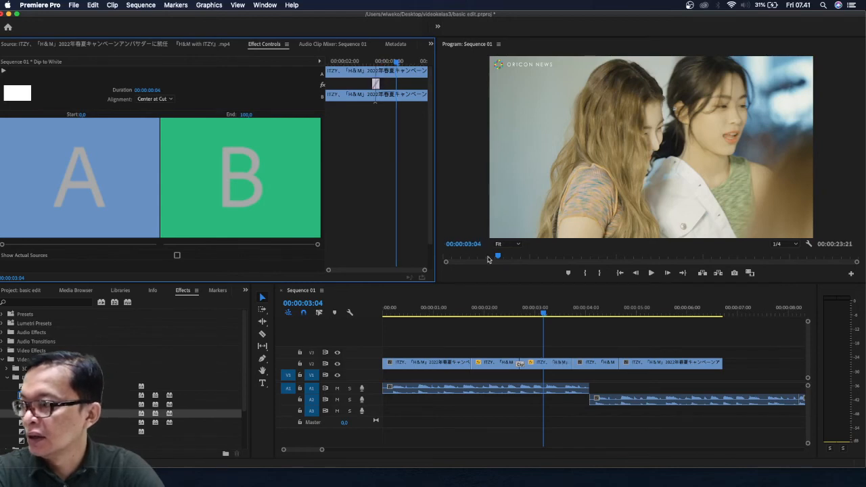
drag(542, 315, 480, 325)
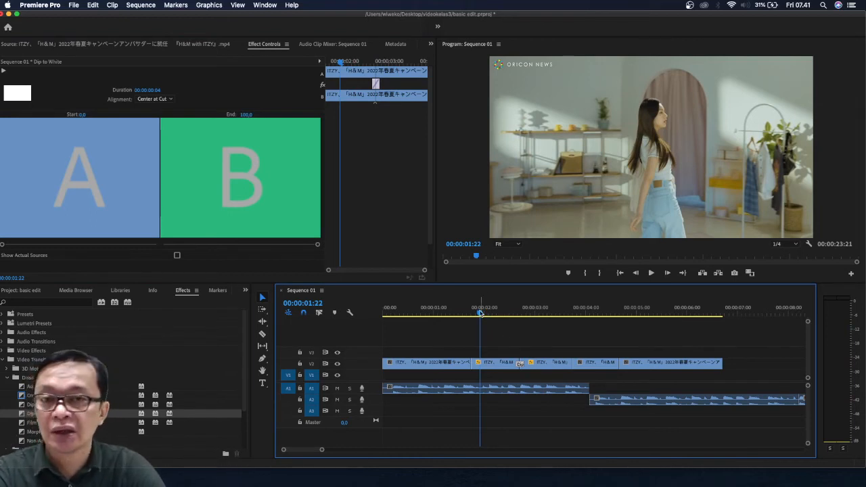
drag(479, 313, 385, 315)
key(space)
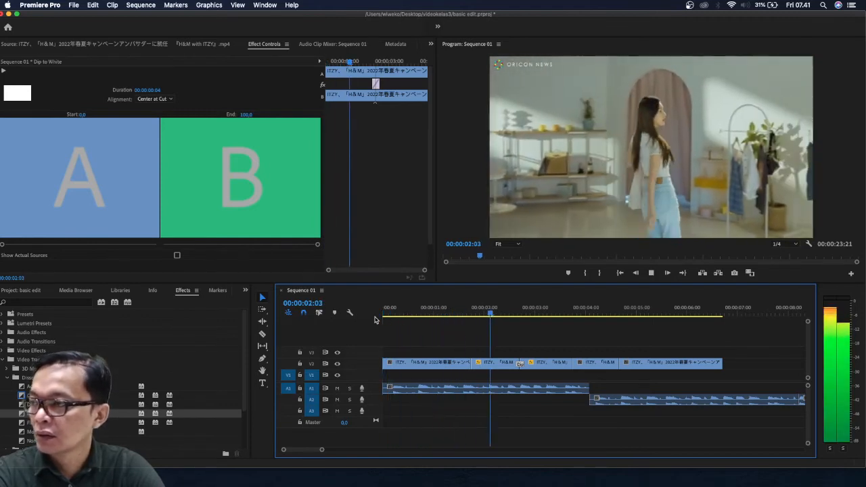
key(space)
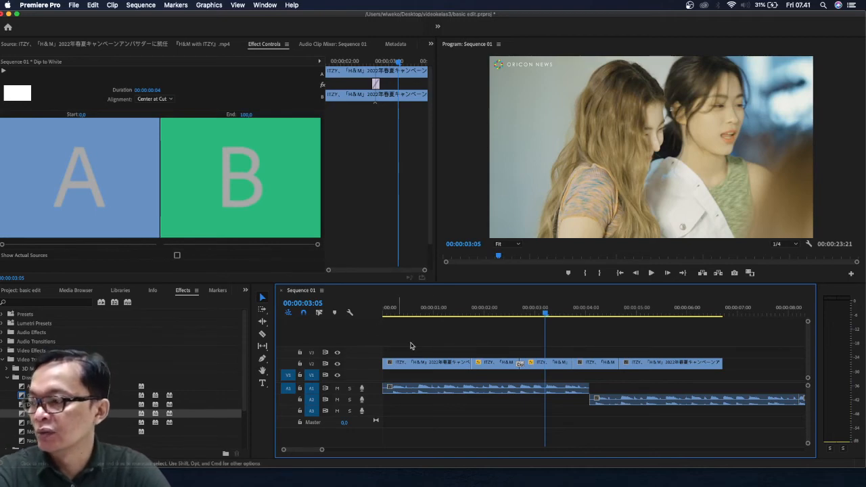
- Shorten the first Dip to White transition to 00:00:00:02 and reposition it so that it is centered at the cut
click(375, 84)
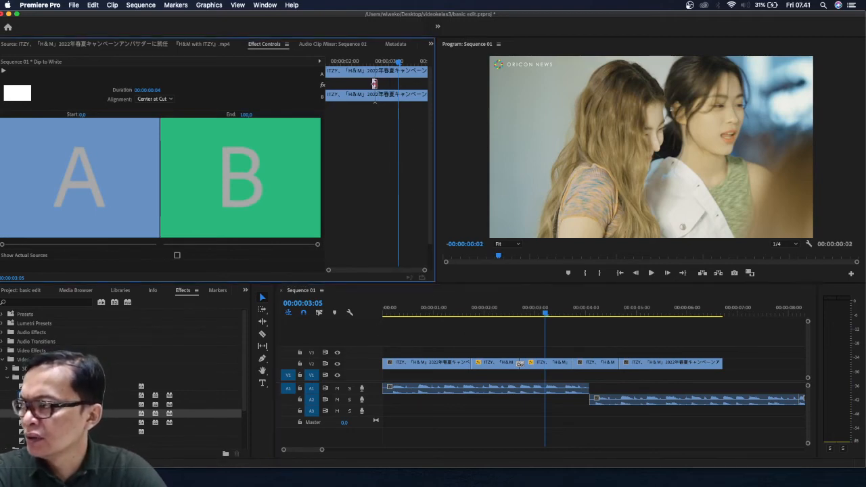
drag(374, 84, 373, 86)
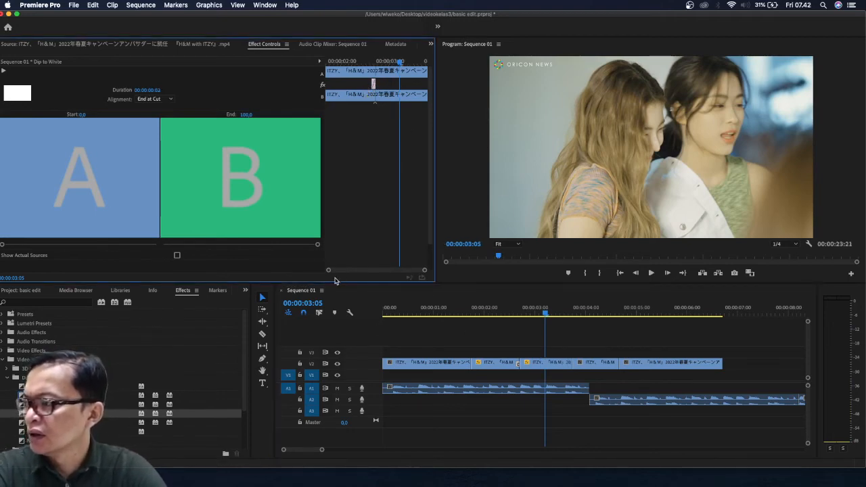
drag(329, 271, 371, 270)
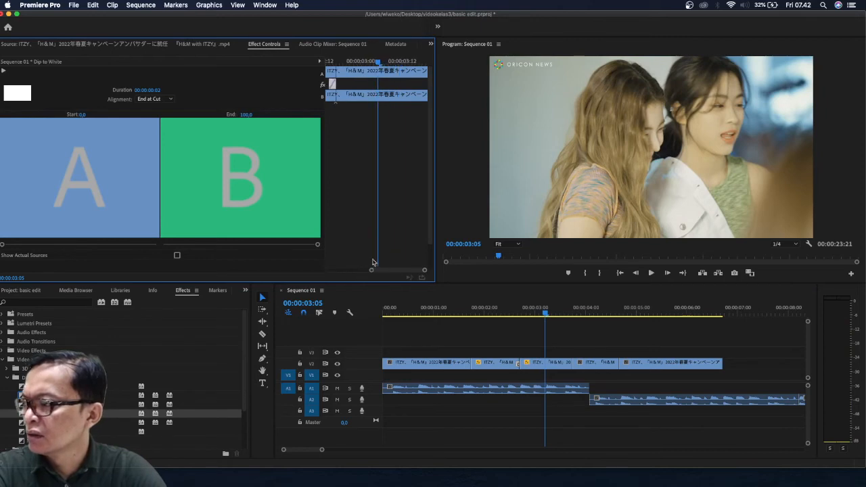
drag(379, 63, 333, 63)
drag(421, 272, 385, 274)
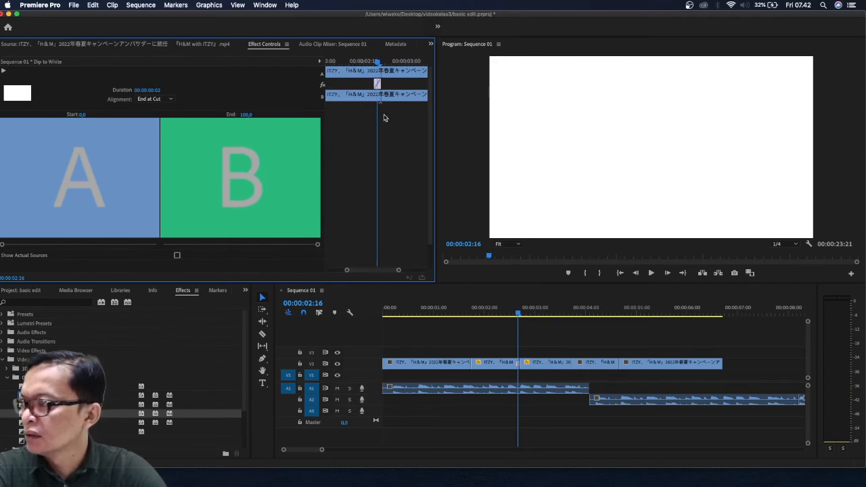
drag(377, 85, 380, 84)
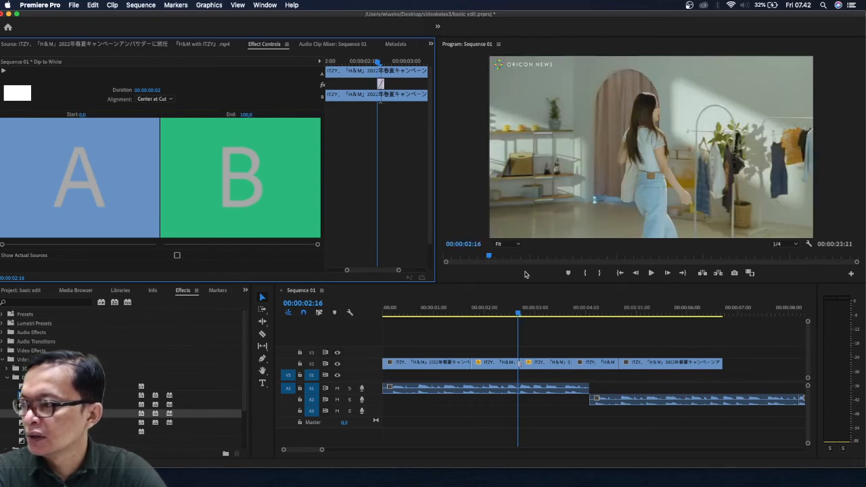
- Play from 00:00:02:00 through the shortened Dip to White transition into the two-women segment to check its timing
drag(519, 315, 483, 316)
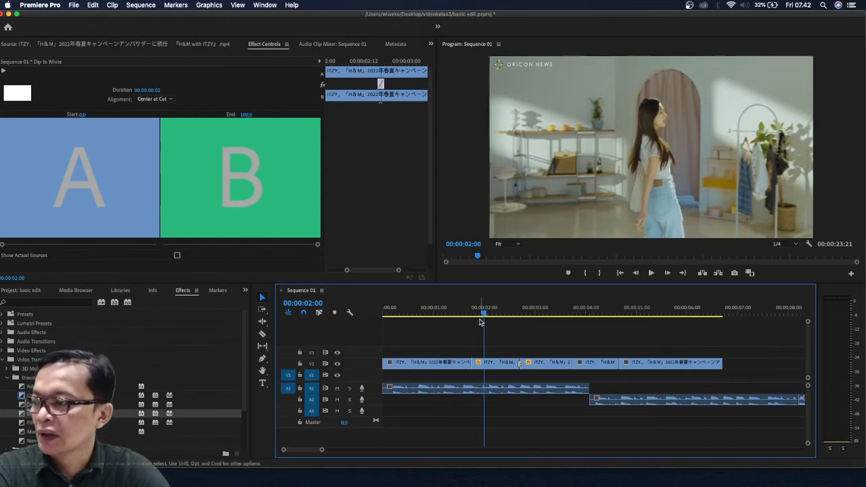
key(space)
key(space)
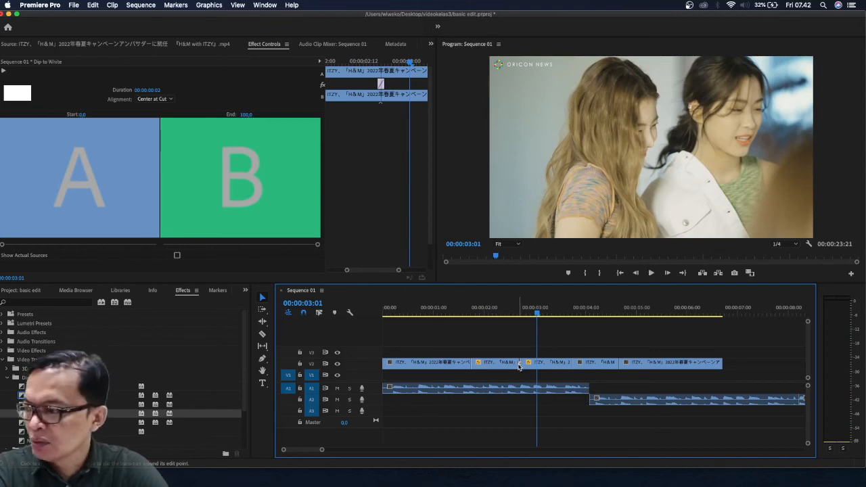
- Apply the Dip to White dissolve to the cut between the first and second two-women segments
drag(520, 366, 573, 380)
key(super+z)
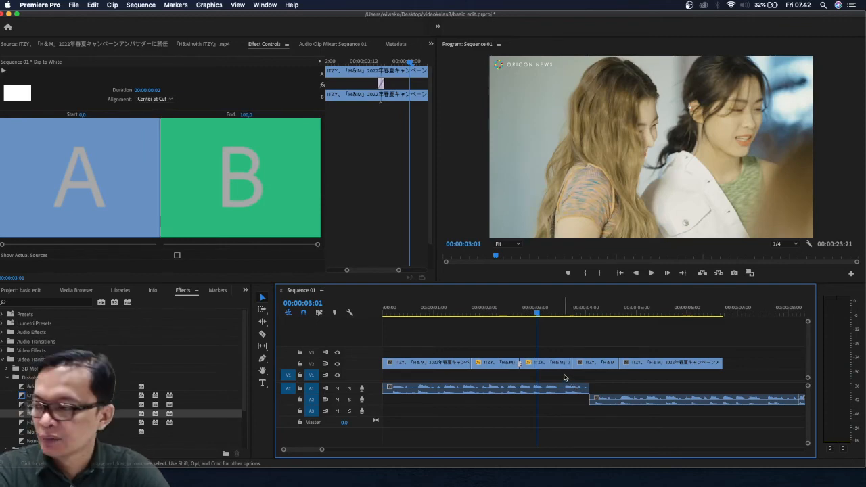
drag(538, 315, 520, 320)
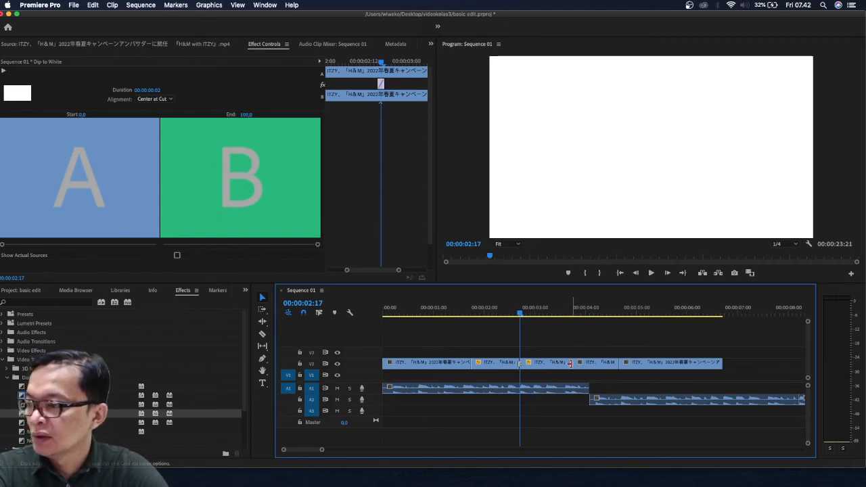
drag(521, 314, 577, 315)
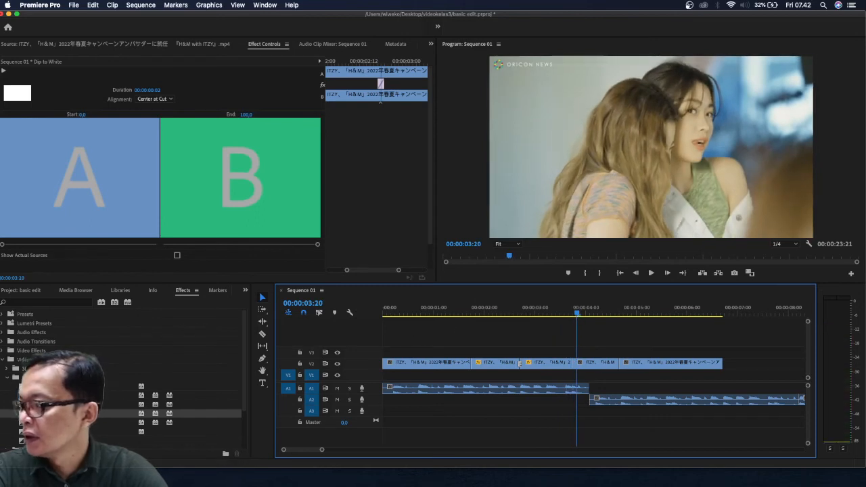
drag(40, 412, 574, 377)
- Check the first transition's duration and set the second Dip to White transition to the same 00:00:00:02
double_click(558, 365)
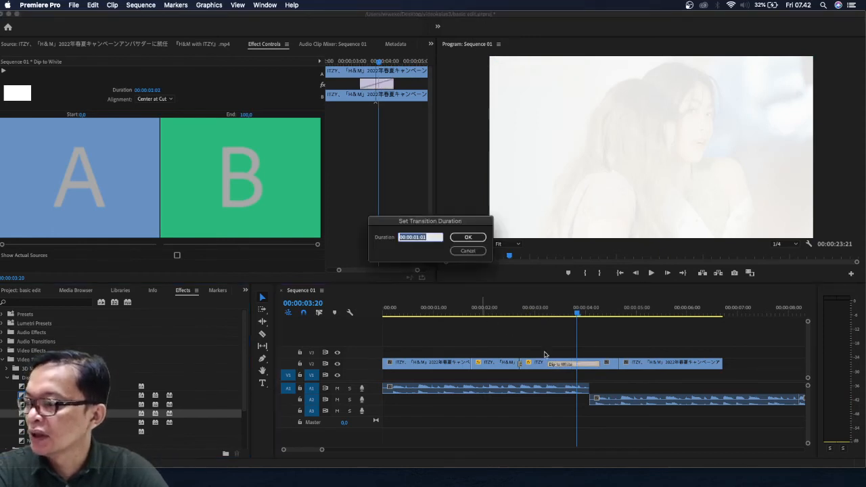
click(467, 250)
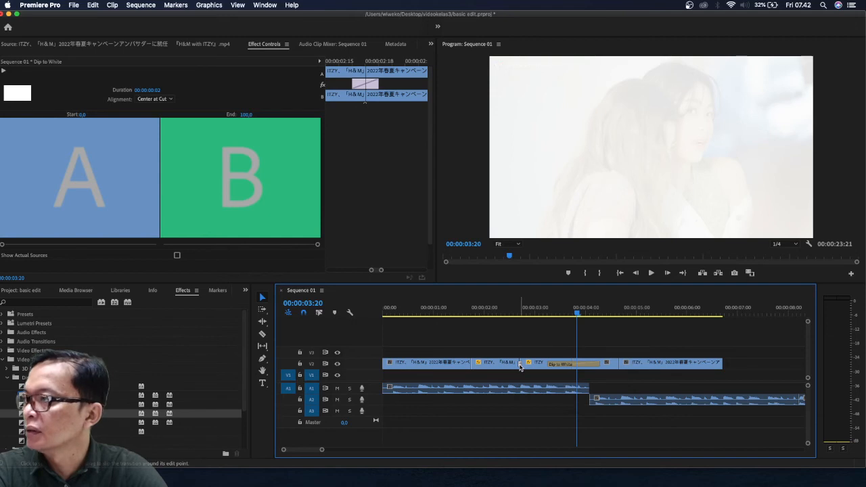
double_click(520, 366)
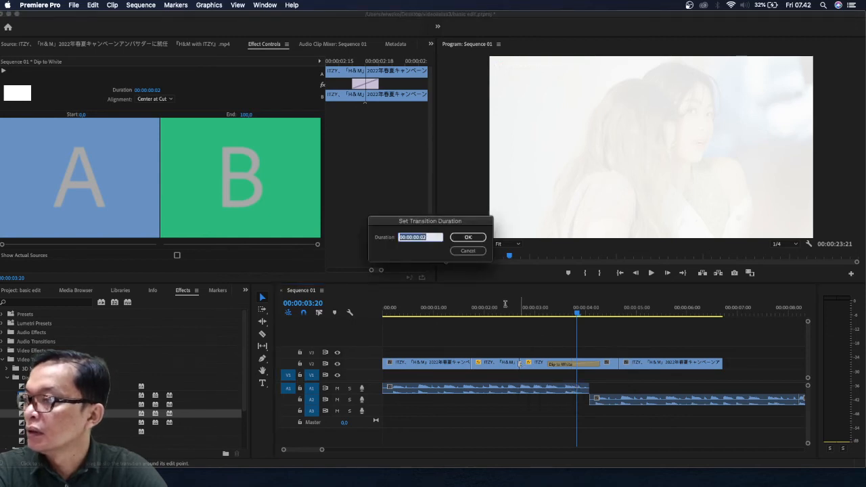
click(469, 251)
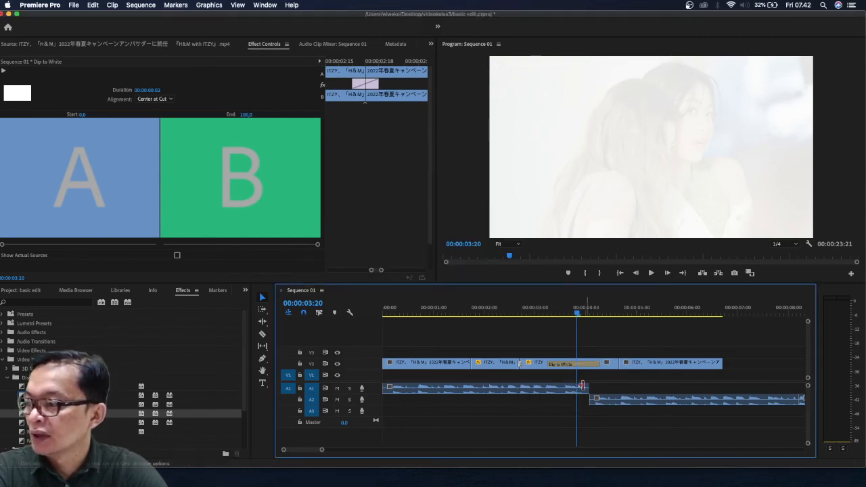
double_click(581, 364)
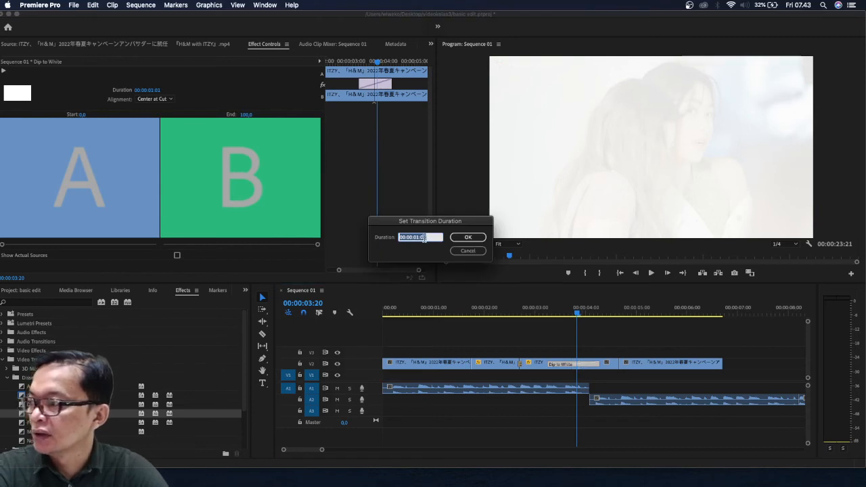
click(420, 237)
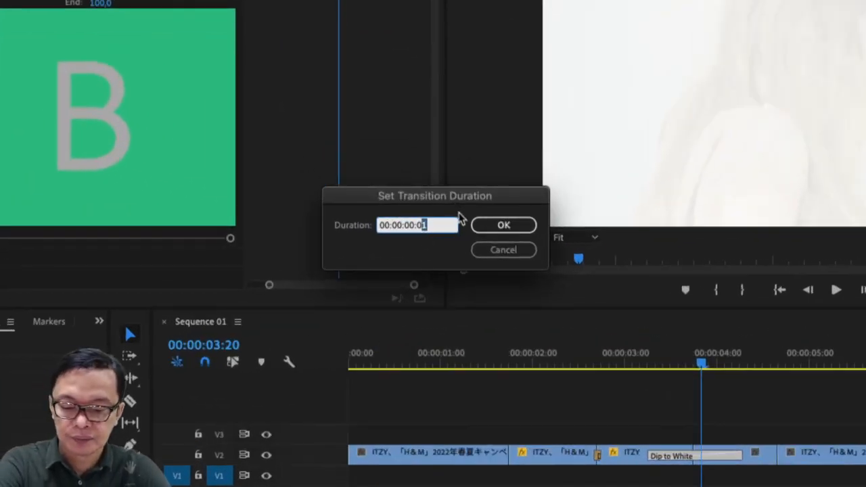
click(498, 223)
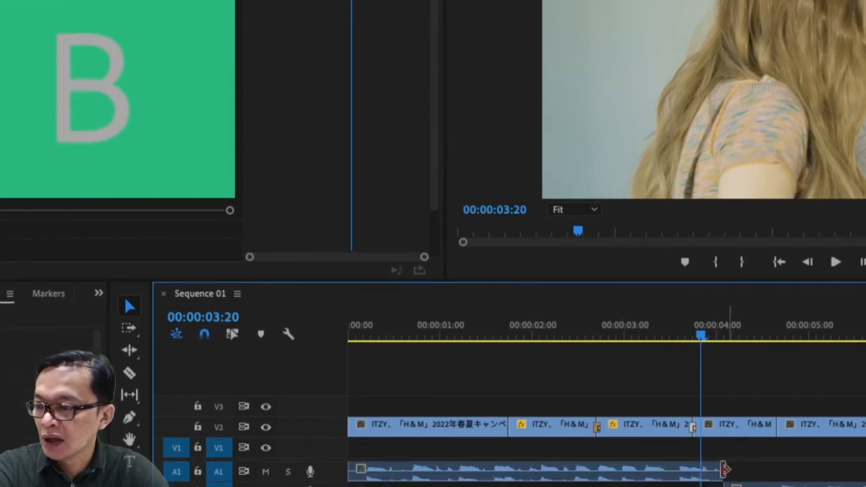
- Apply the Dip to White dissolve to the cut between the second two-women segment and the last clip on V2, and select it
key(minus)
key(backslash)
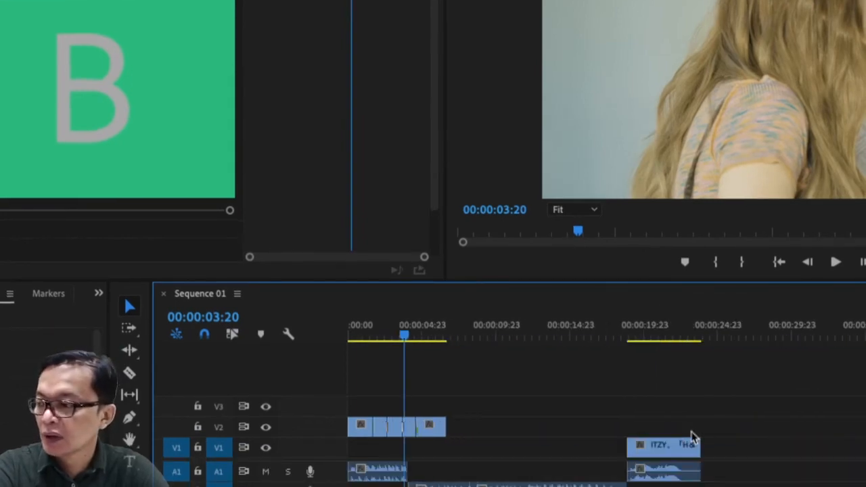
scroll(672, 437, up, 4)
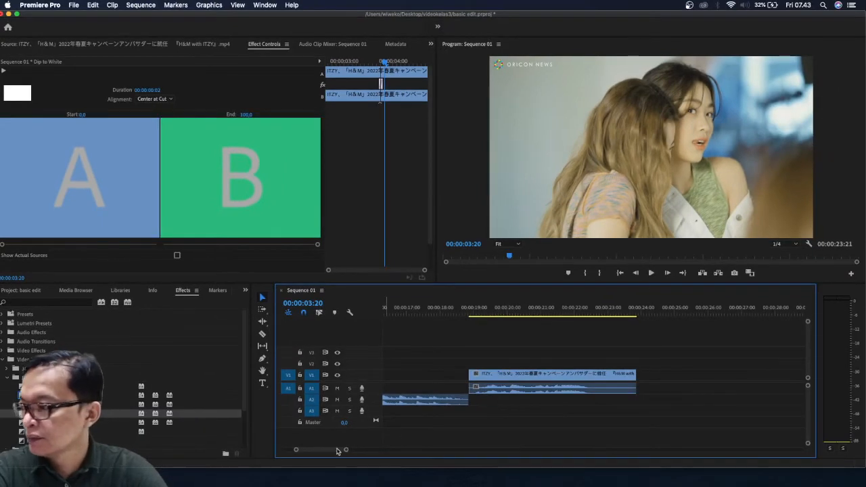
drag(337, 450, 308, 454)
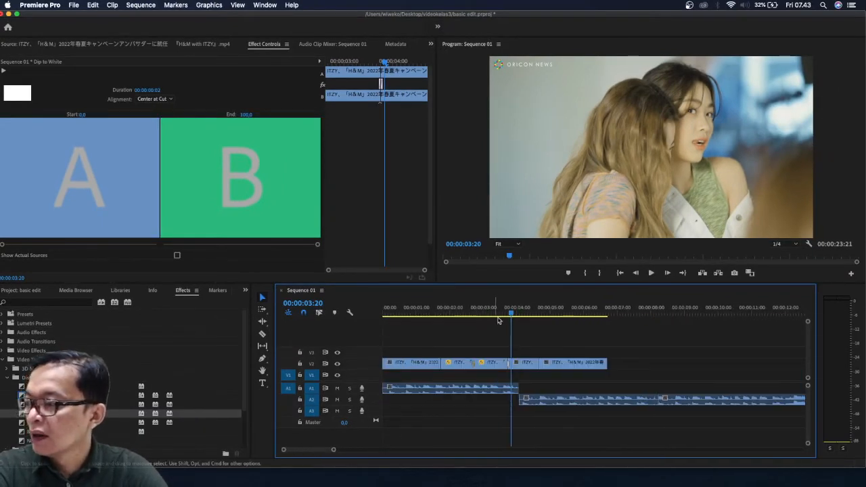
drag(511, 318, 534, 325)
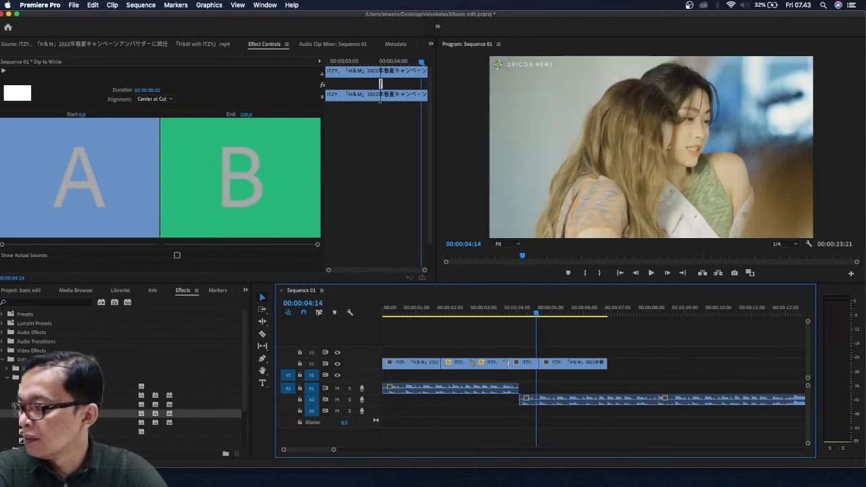
drag(61, 414, 471, 370)
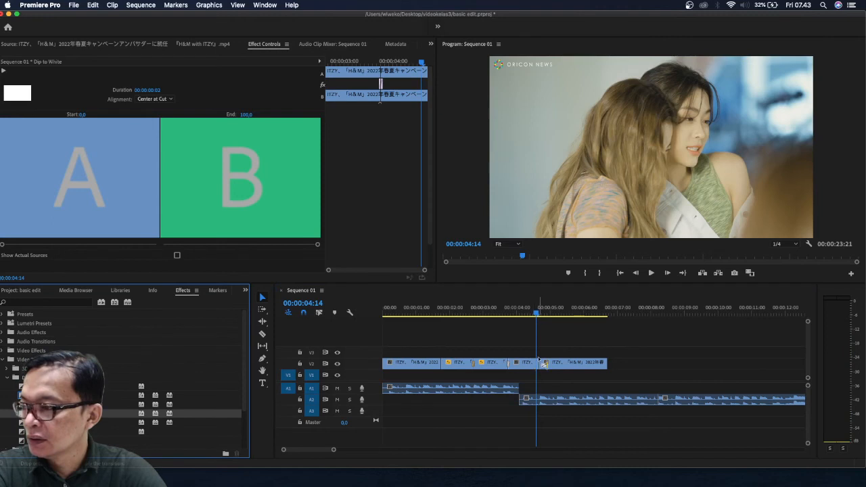
drag(544, 364, 542, 367)
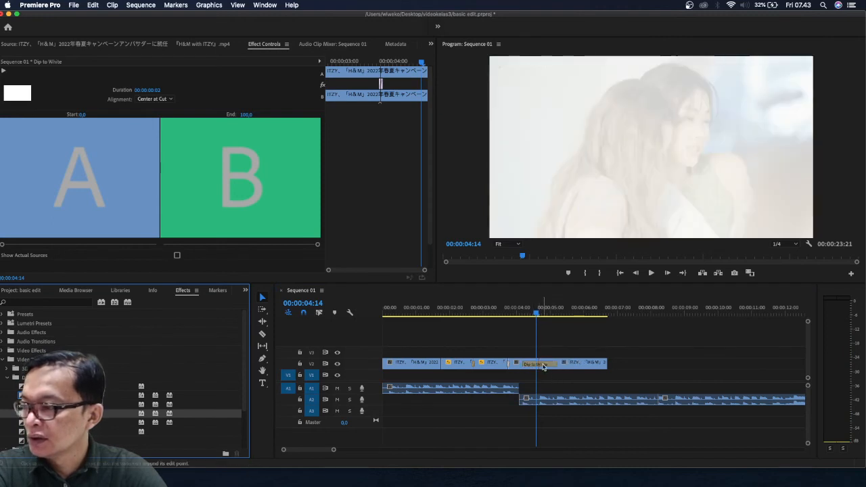
click(544, 367)
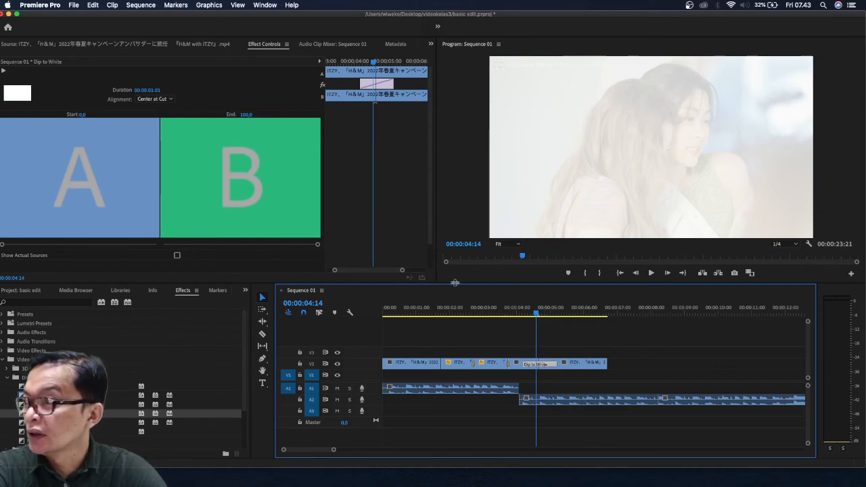
- Set the third Dip to White transition's duration to 00:00:00:02 and return the playhead to the sequence start
double_click(544, 365)
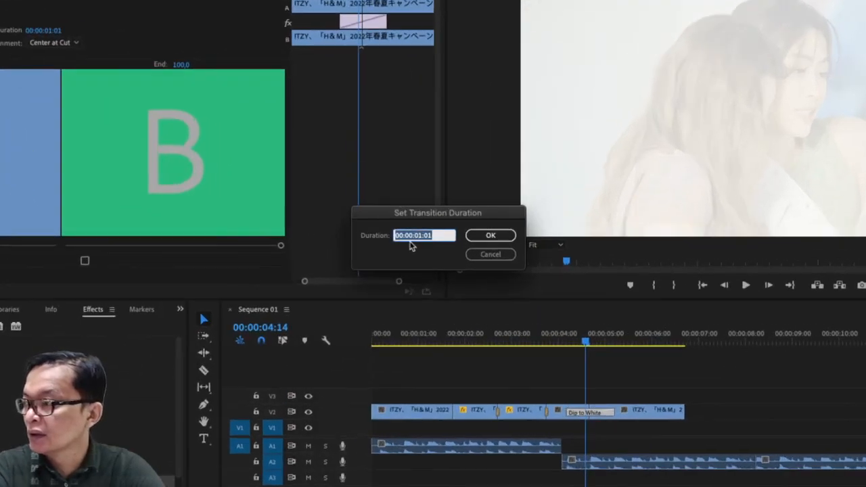
click(421, 233)
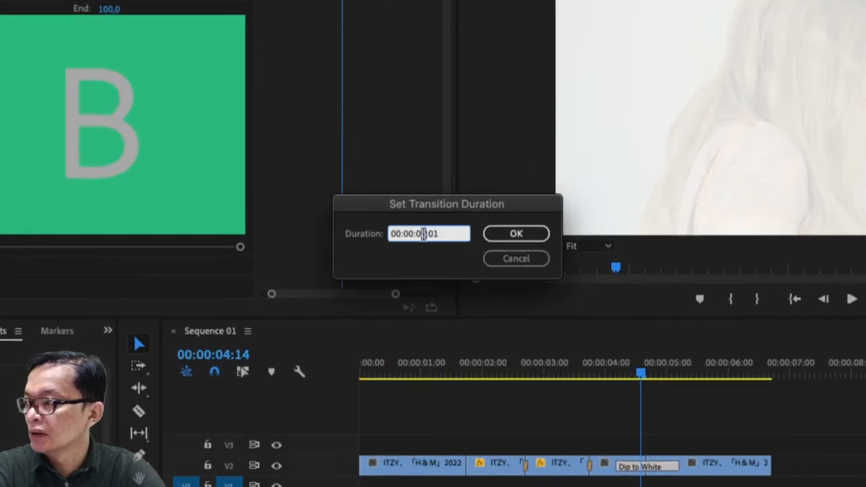
text(00:)
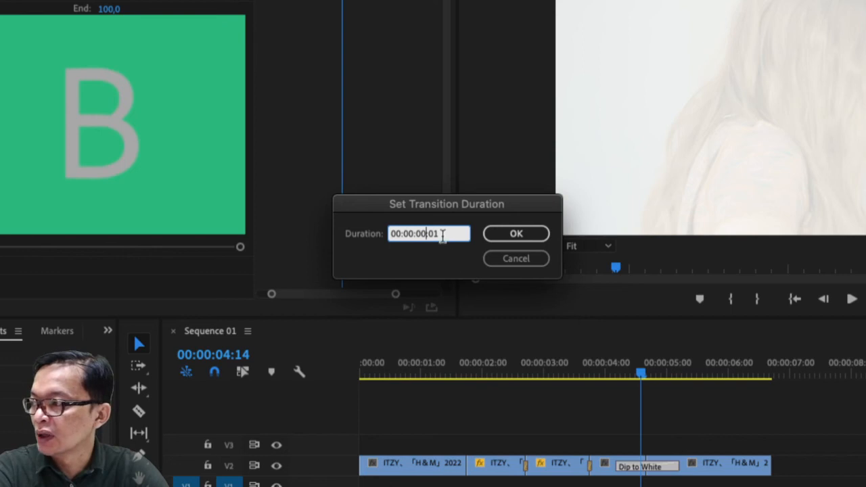
drag(441, 235, 434, 234)
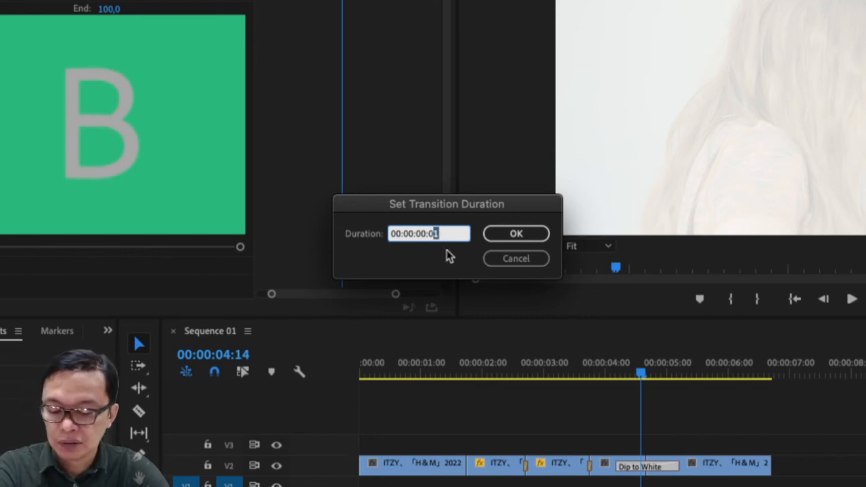
text(2)
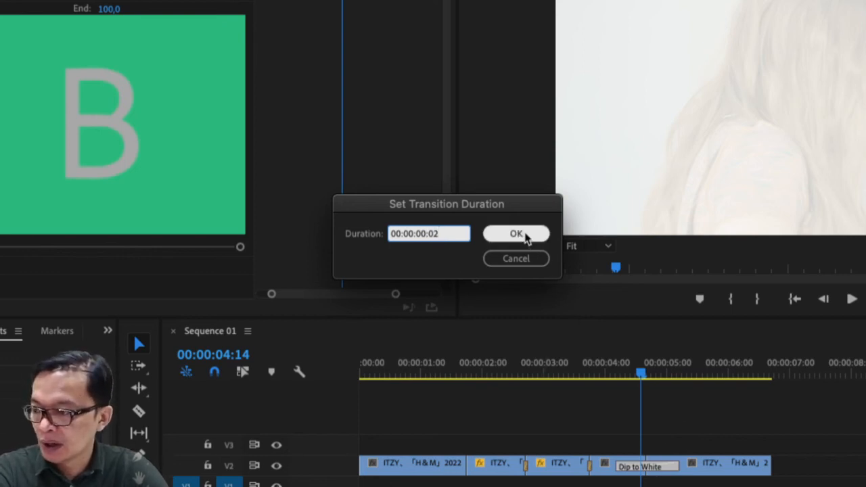
click(527, 236)
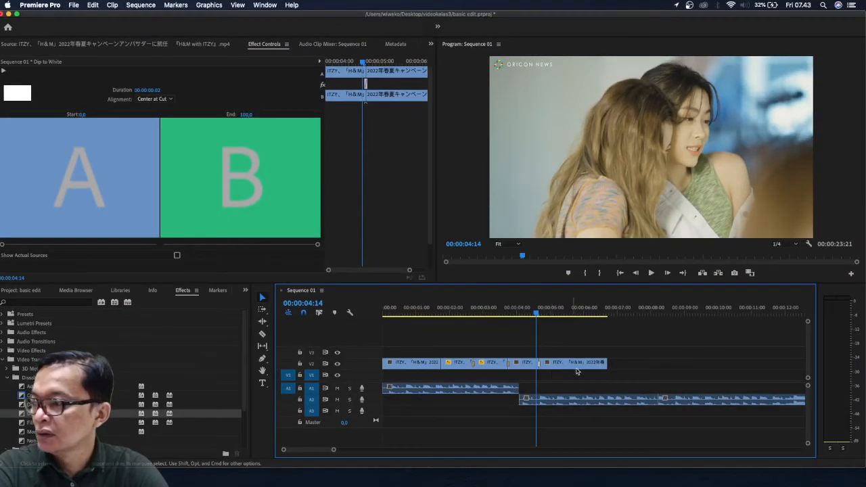
key(Home)
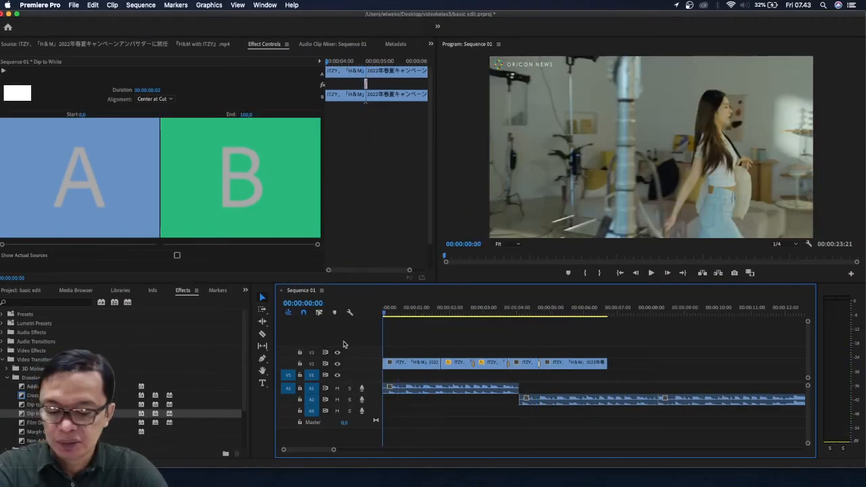
- Play the edit from the sequence start to review the Dip to White transitions
key(space)
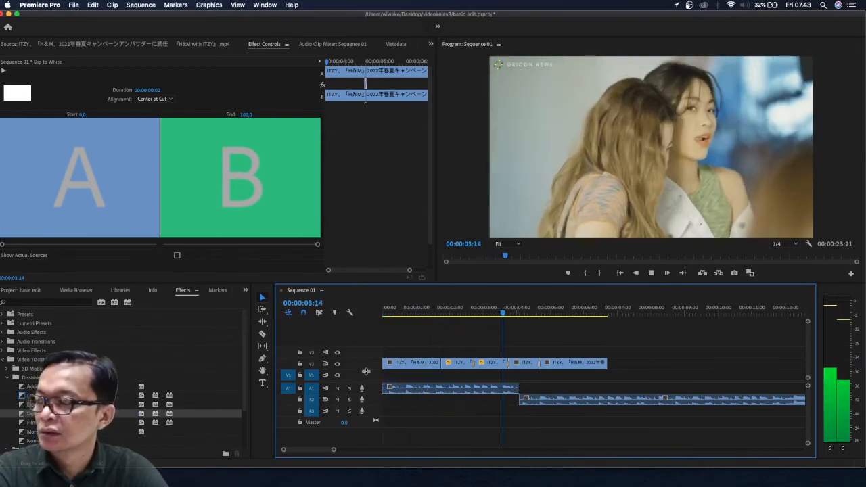
key(space)
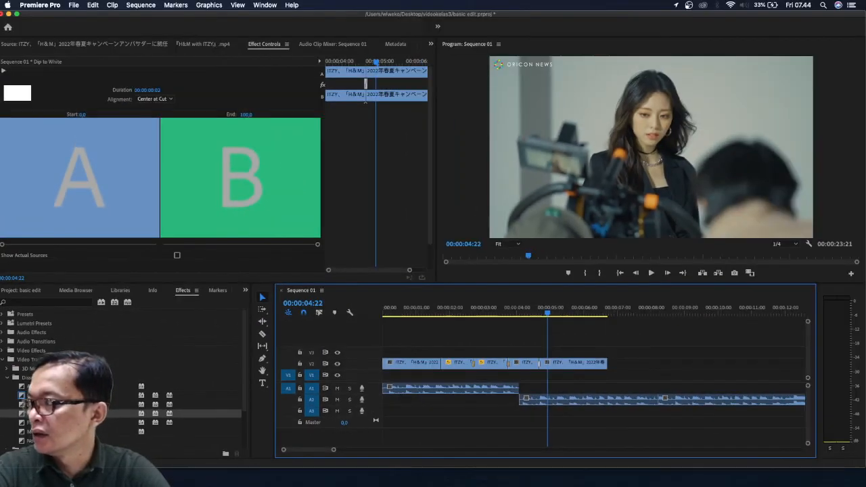
scroll(122, 379, down, 3)
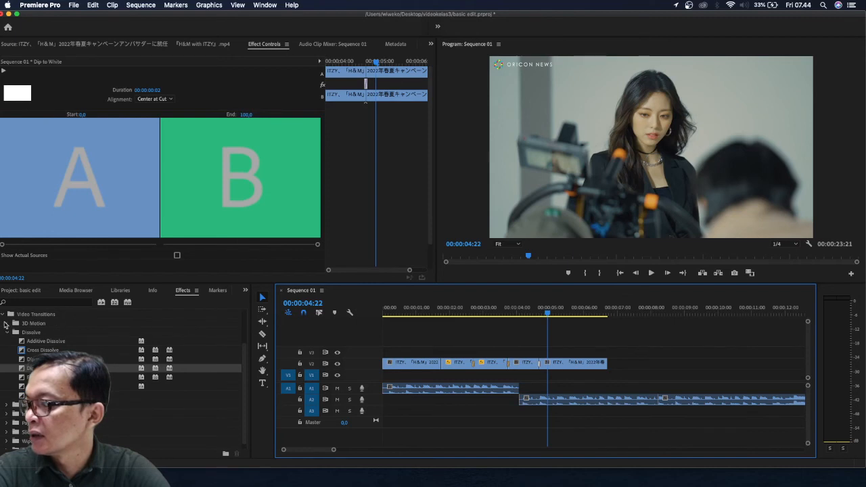
- Open the ITZY source clip and mark the group shot from 00:02:59:09 to 00:03:02:02
click(20, 291)
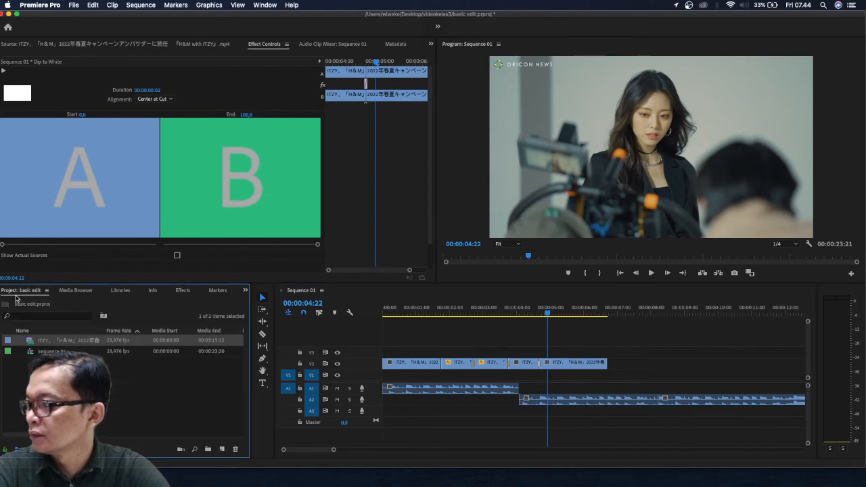
double_click(29, 342)
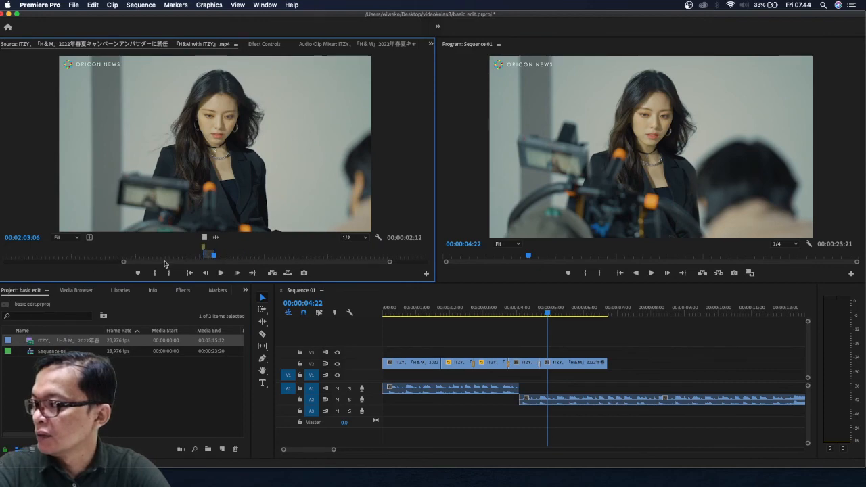
mouse_move(185, 263)
mouse_down()
mouse_move(220, 266)
mouse_move(177, 266)
mouse_move(408, 269)
mouse_up()
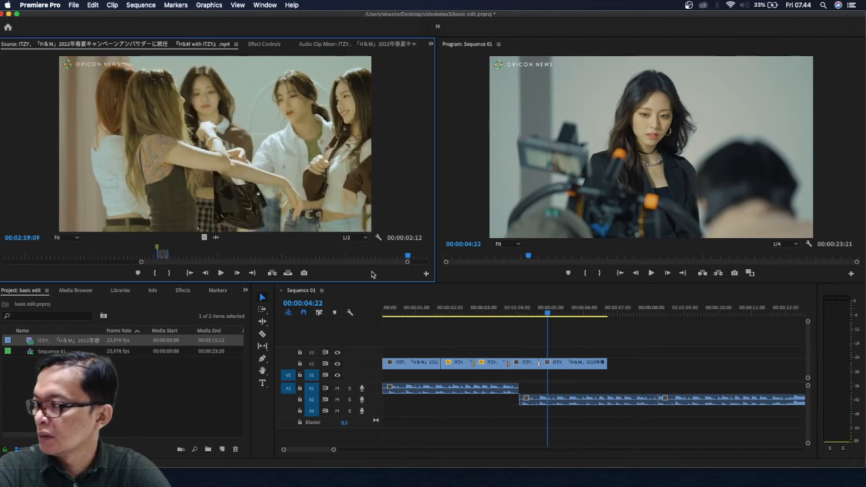
click(154, 272)
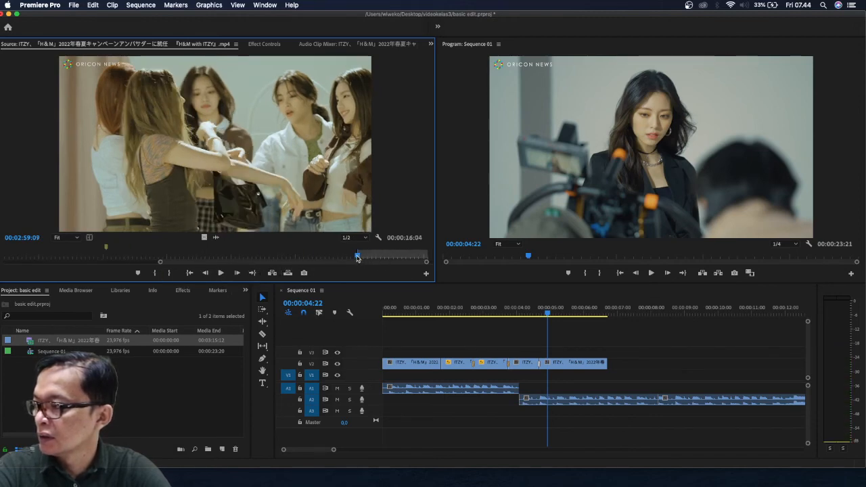
drag(357, 258, 369, 260)
click(169, 274)
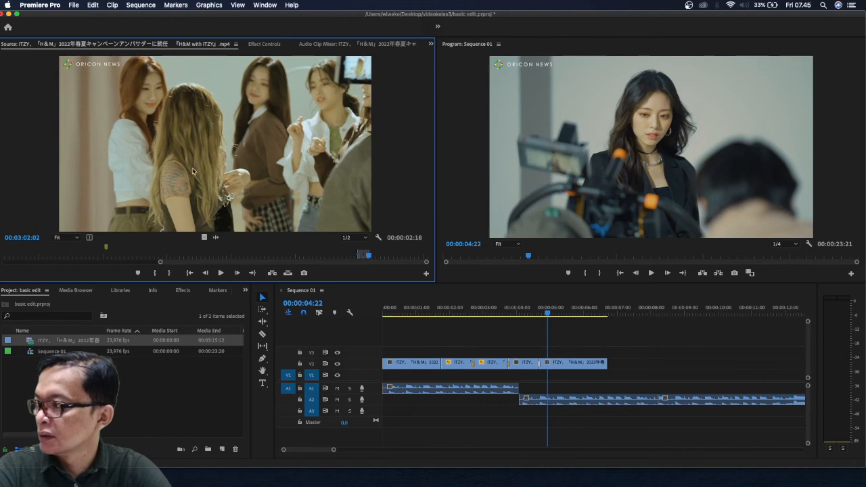
- Add the marked group shot without its audio on V2 directly after the last clip, and play across the new cut
drag(193, 171, 611, 376)
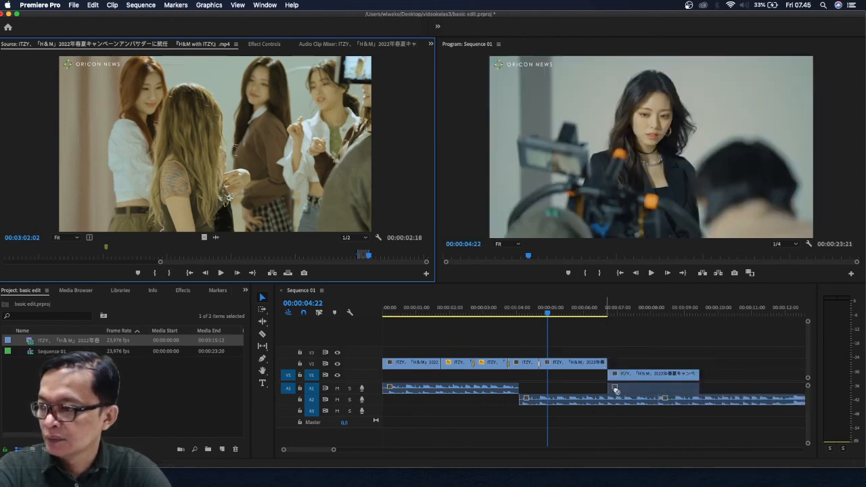
key(Delete)
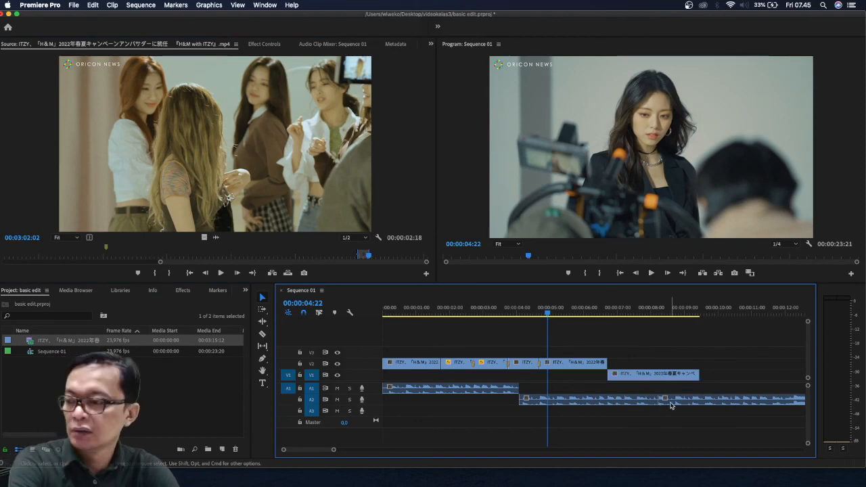
click(639, 380)
drag(636, 380, 642, 374)
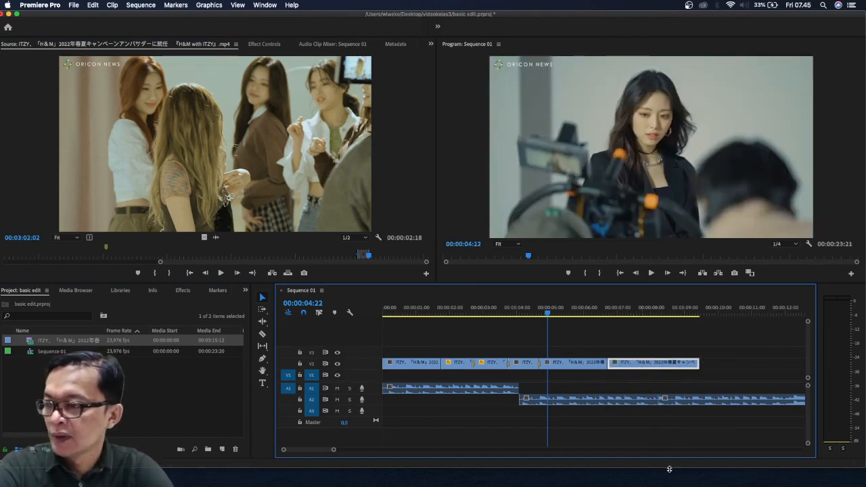
key(space)
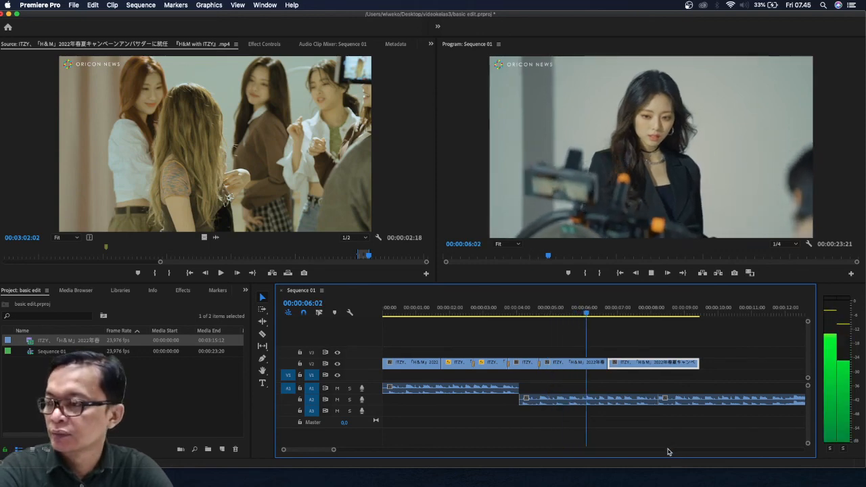
key(space)
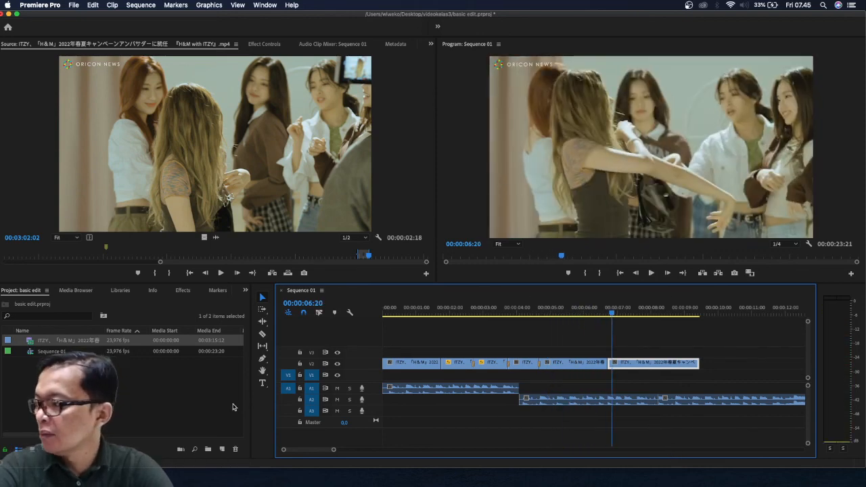
- Apply the Cross Dissolve transition to the cut between the black-jacket woman's clip and the group shot on V2
click(184, 292)
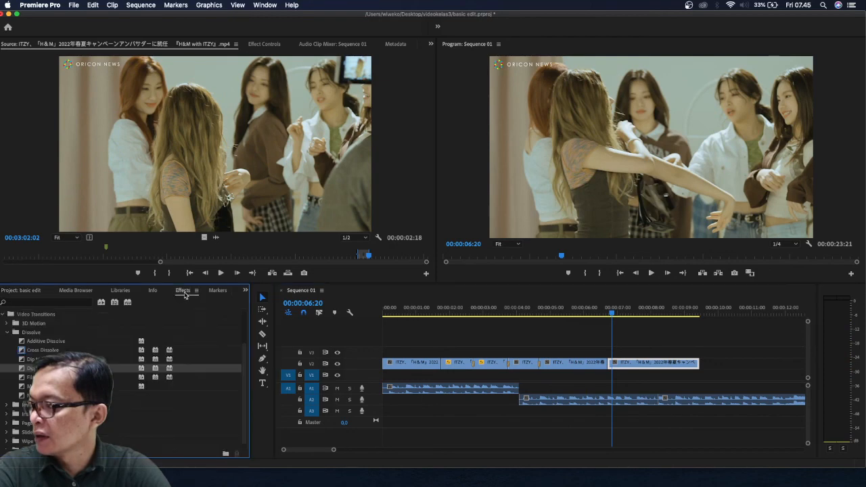
click(34, 352)
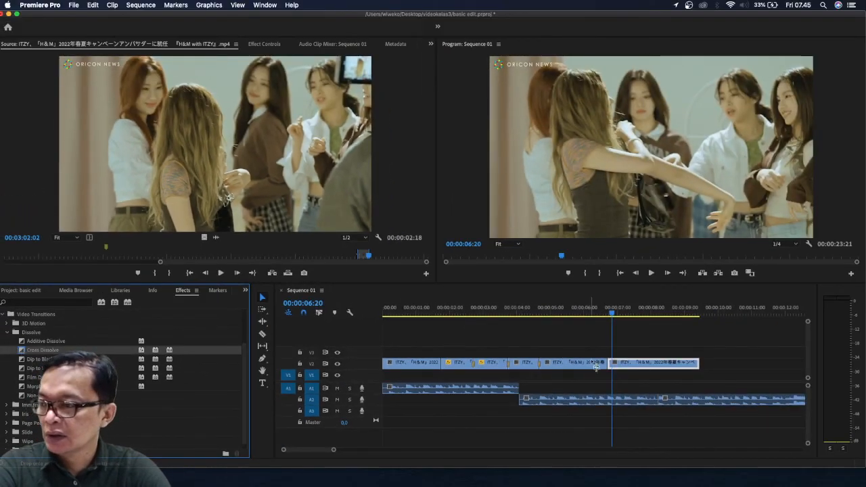
drag(596, 365, 613, 364)
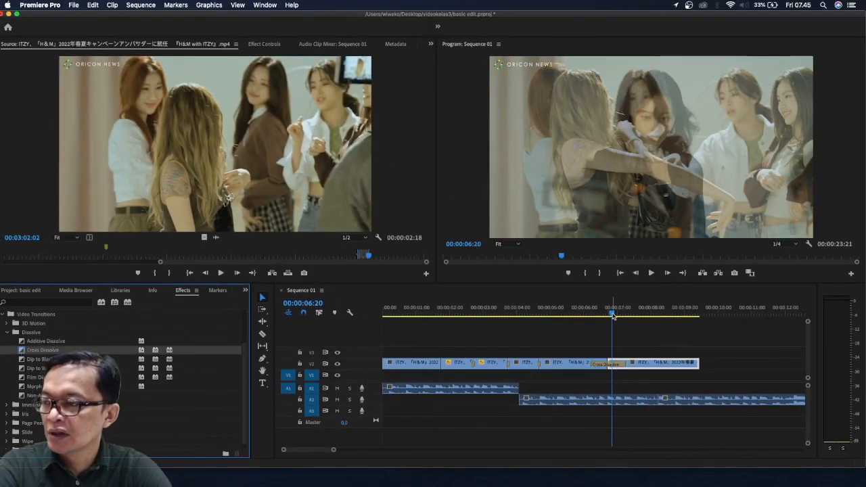
- Play back the Cross Dissolve into the group shot, and replay the whole edit from the sequence start
drag(612, 315, 569, 325)
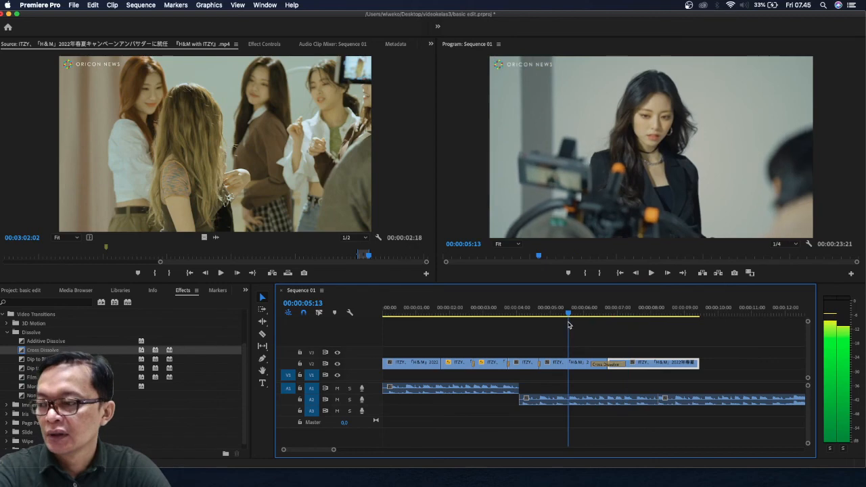
key(space)
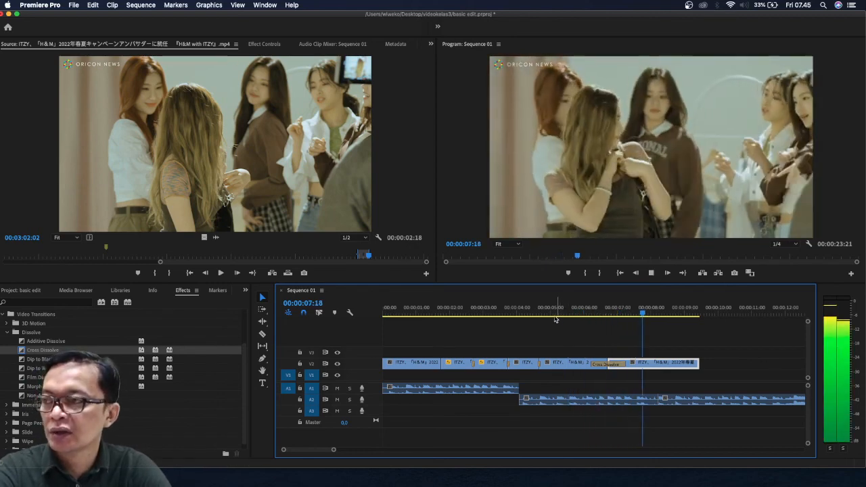
key(space)
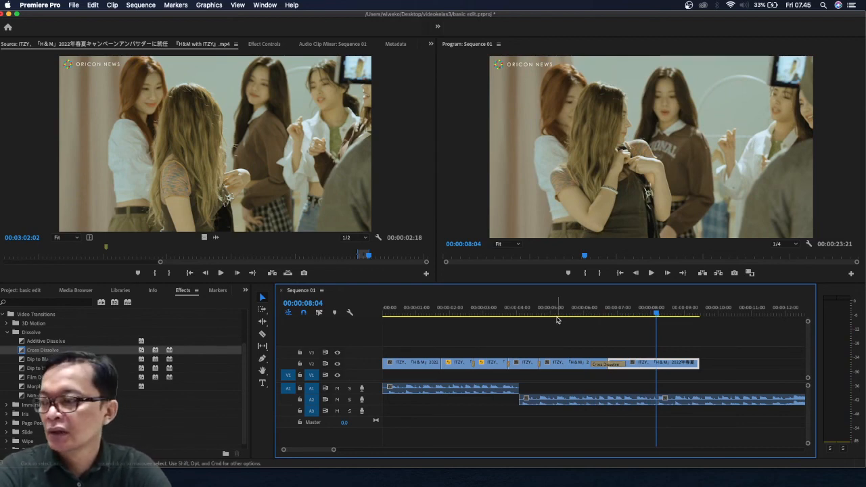
drag(657, 315, 336, 352)
key(space)
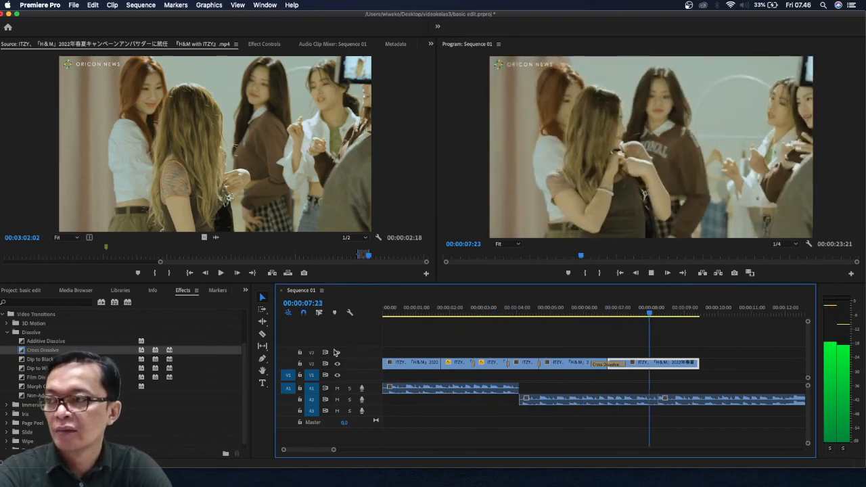
key(space)
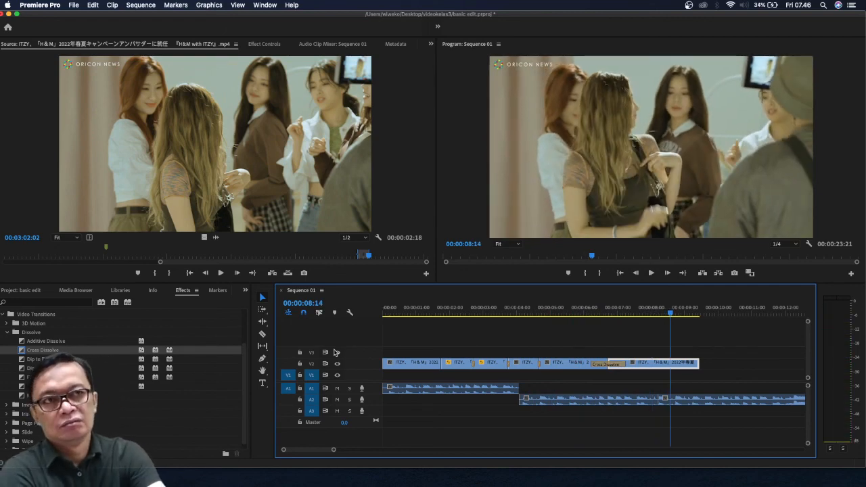